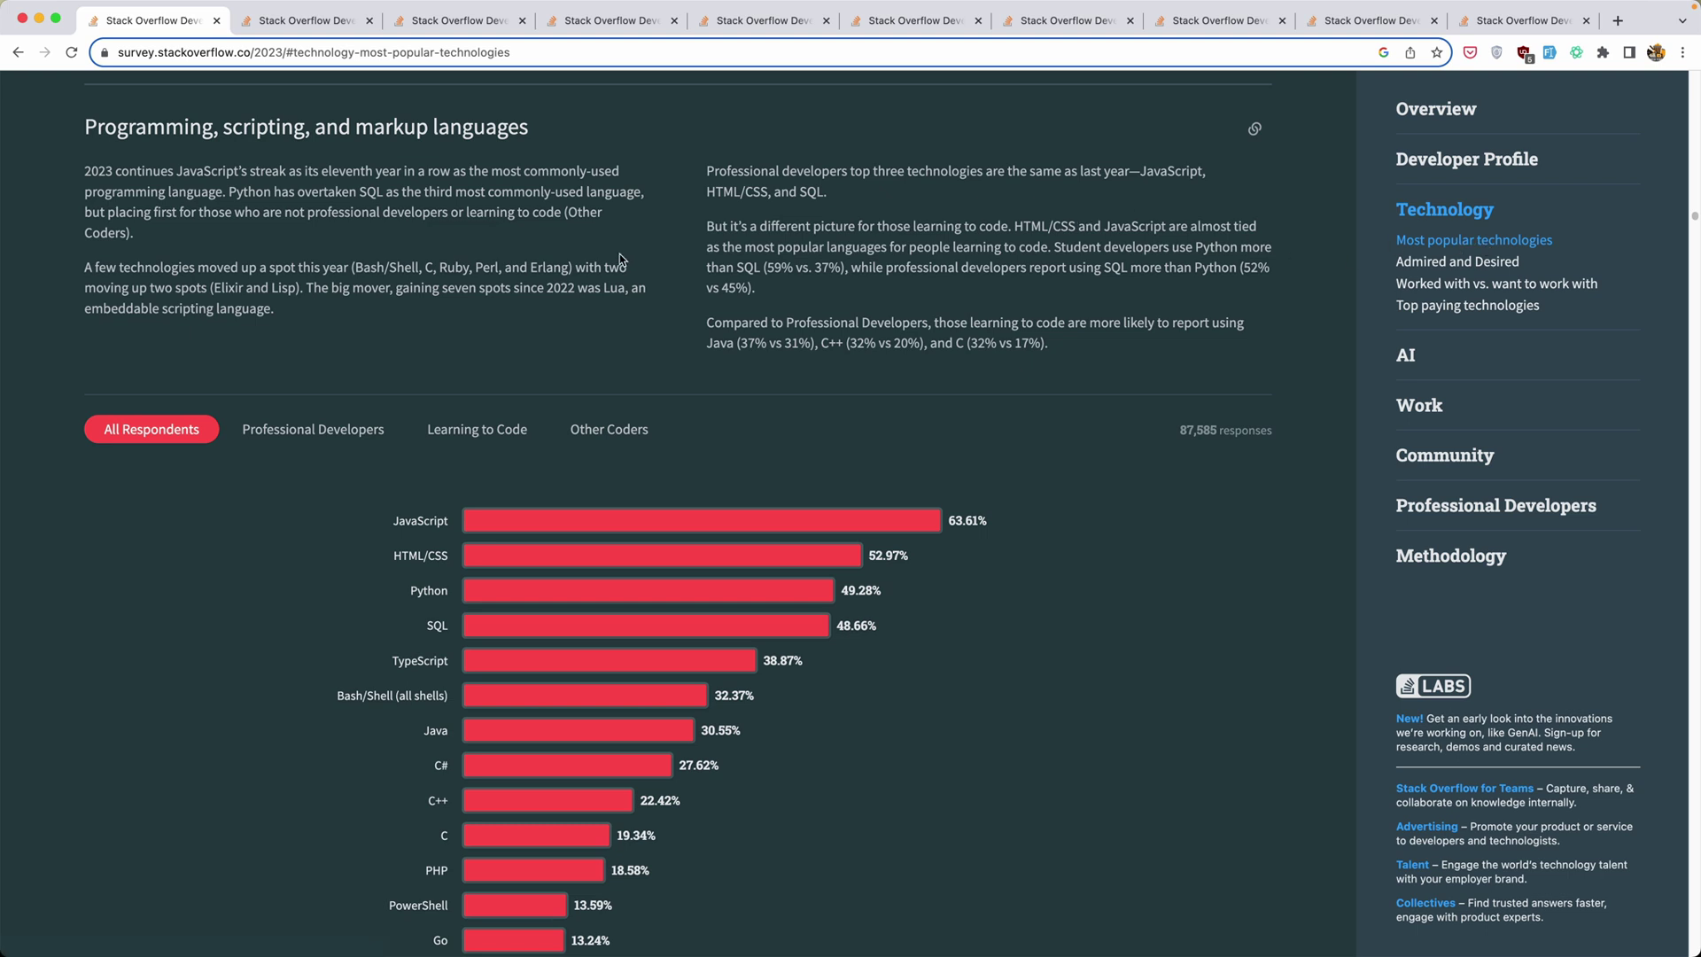
Step: Highlight the 2023 language claims and shares: JavaScript 63.61%, HTML/CSS 52.97%, SQL 48.66%
{"action": "left_click_drag", "start_coordinate": [84, 171], "coordinate": [239, 174]}
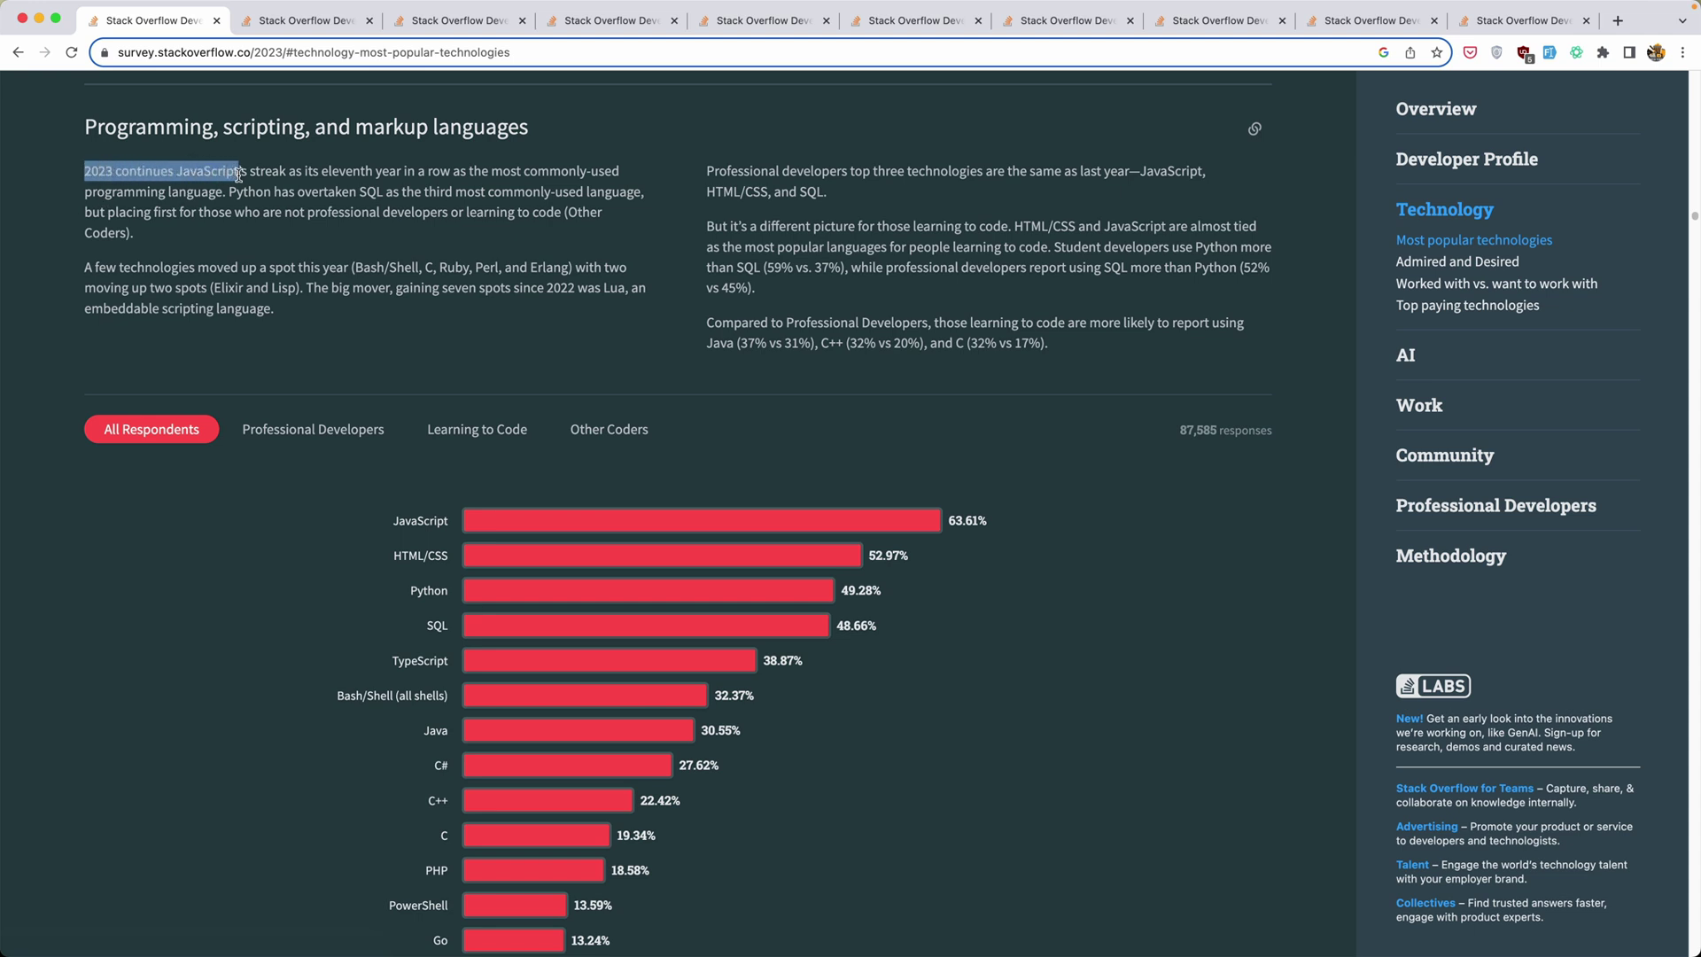
{"action": "left_click_drag", "start_coordinate": [452, 171], "coordinate": [612, 172]}
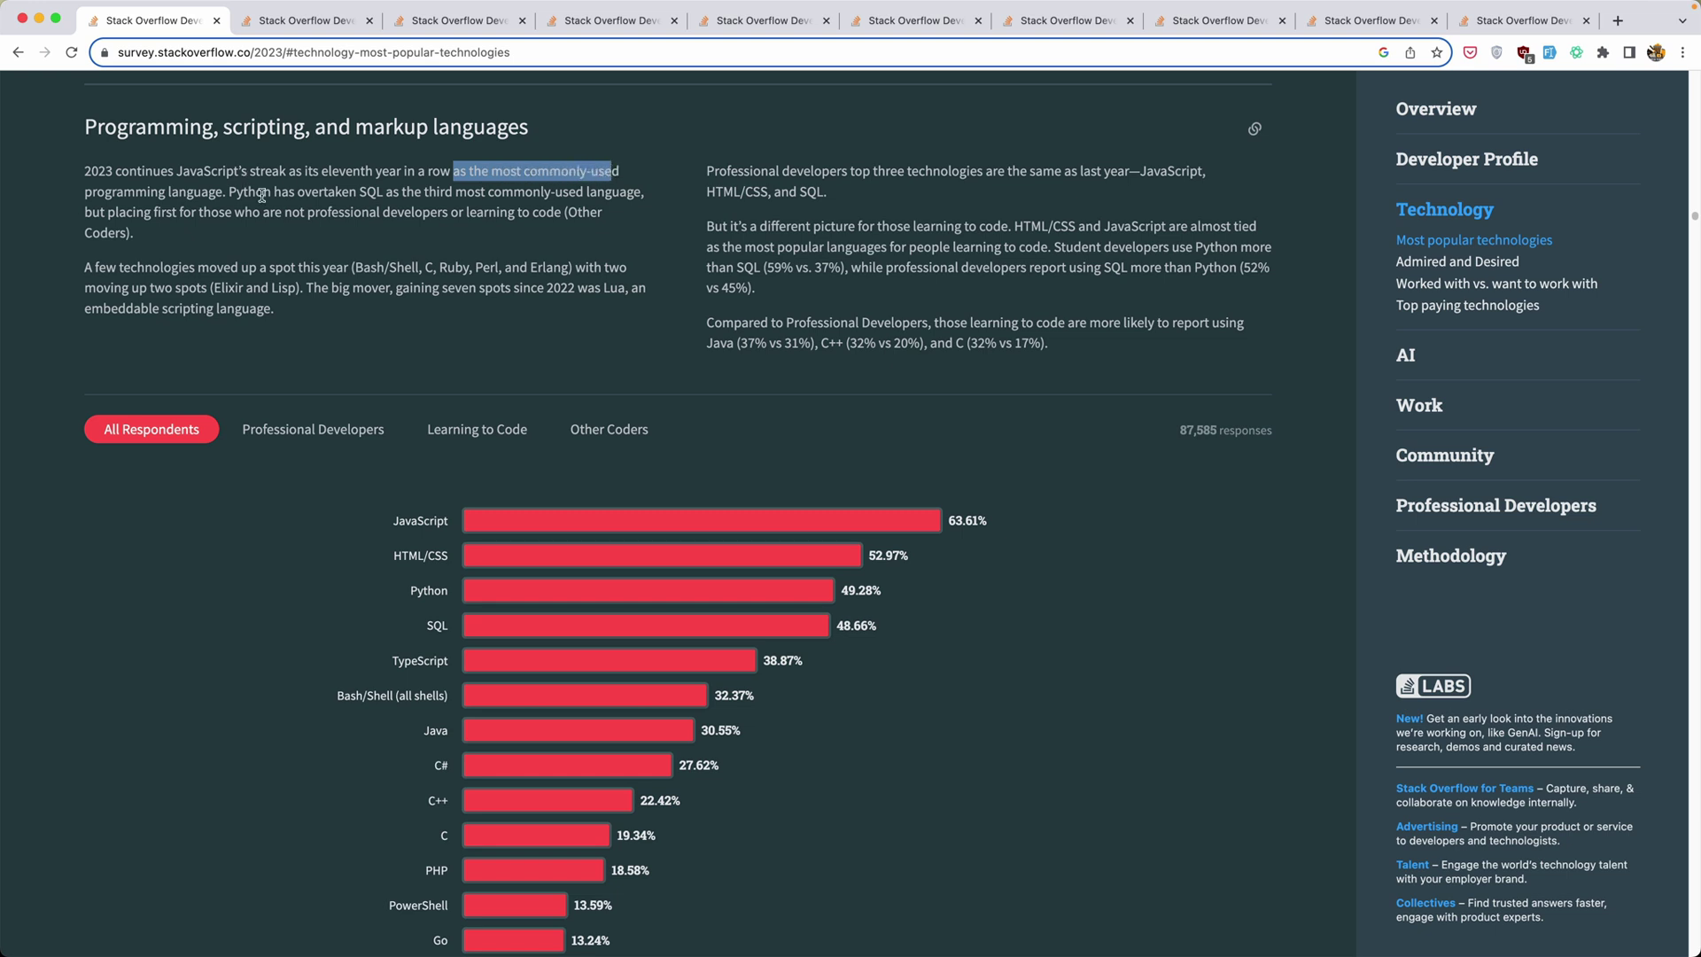
{"action": "left_click_drag", "start_coordinate": [230, 193], "coordinate": [526, 199]}
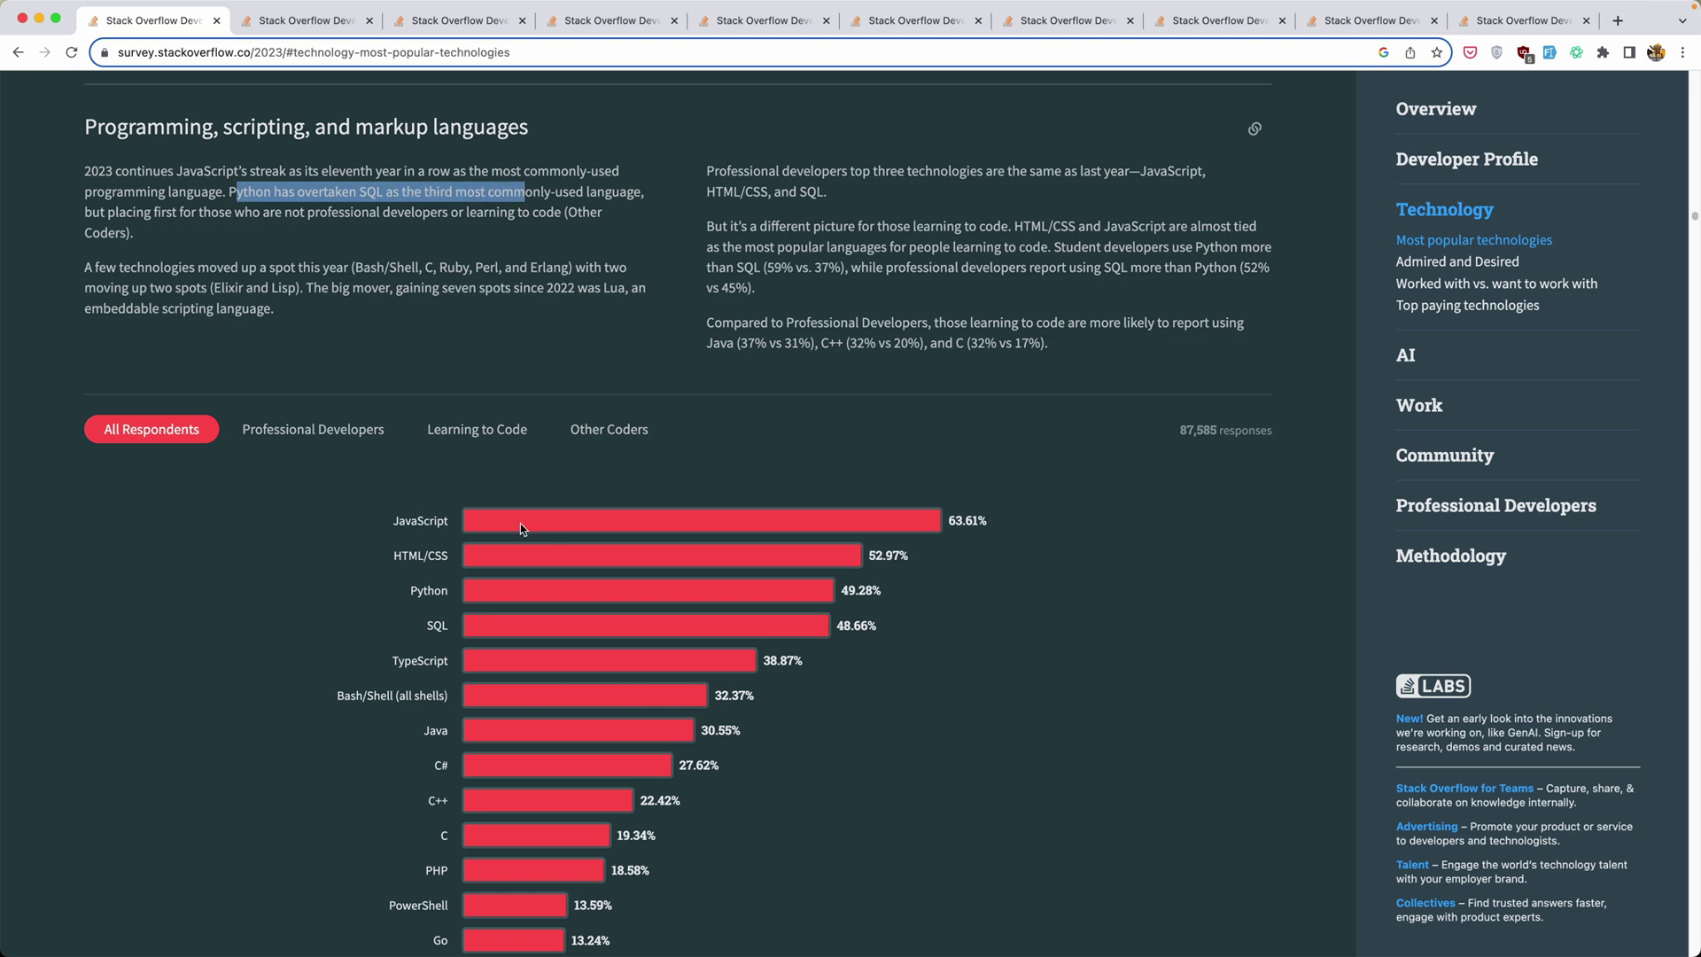
{"action": "left_click", "coordinate": [406, 524]}
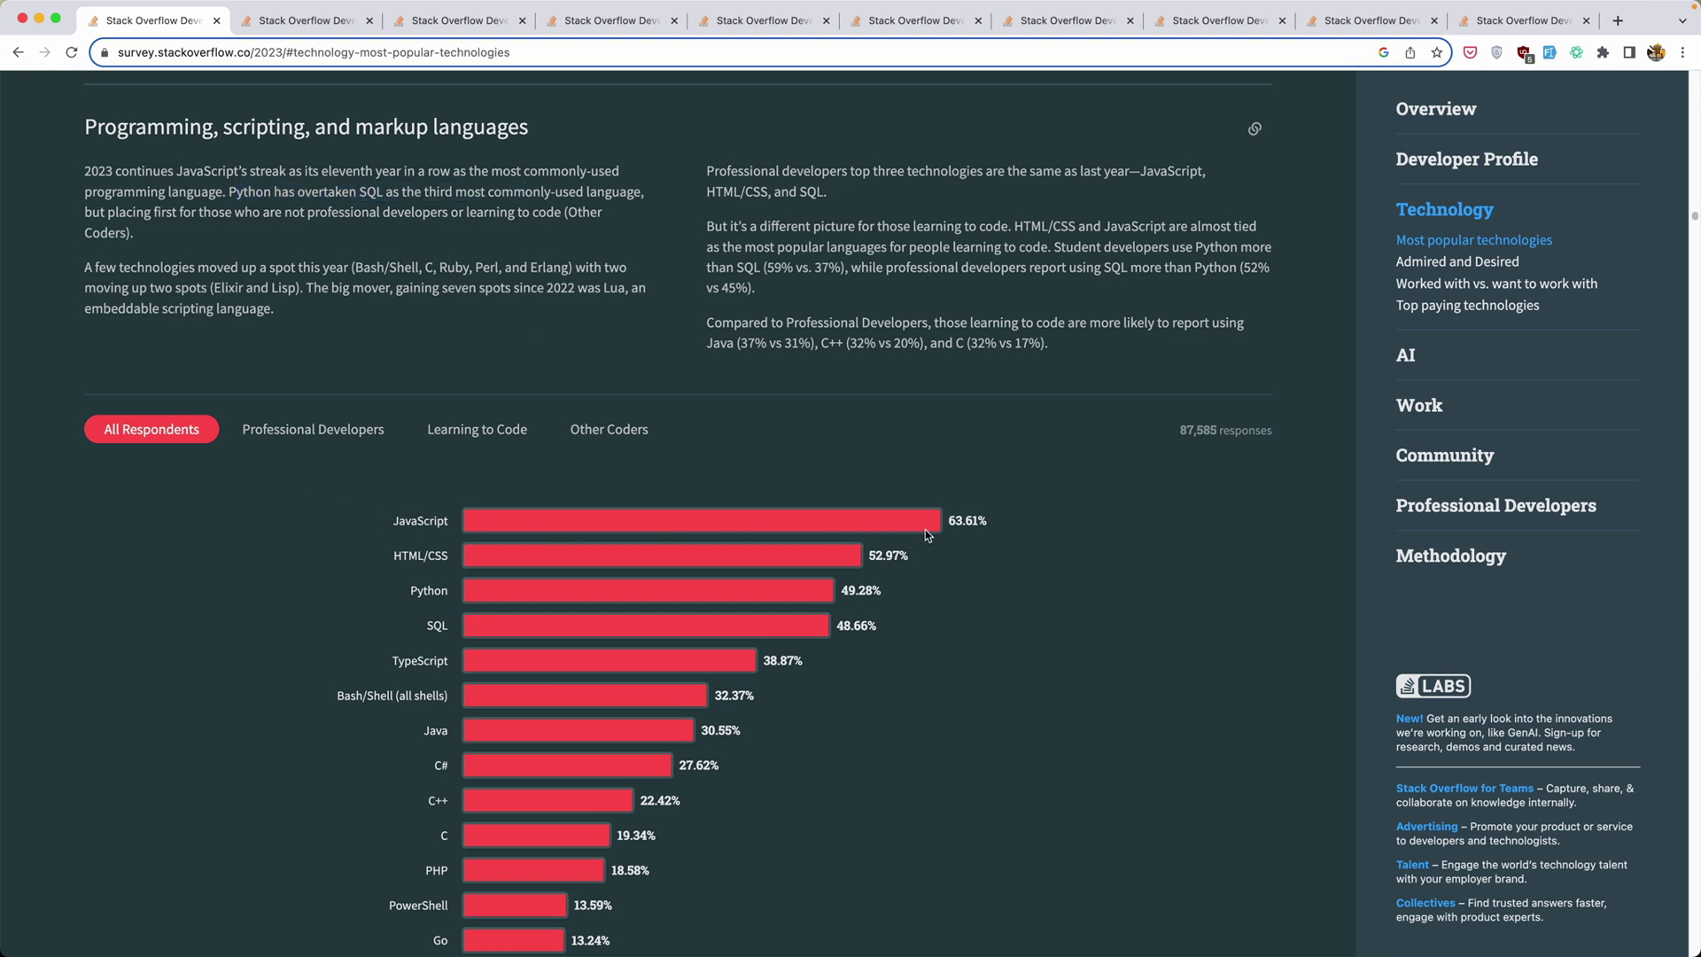
{"action": "left_click_drag", "start_coordinate": [964, 522], "coordinate": [953, 521]}
{"action": "left_click_drag", "start_coordinate": [885, 556], "coordinate": [843, 590]}
{"action": "left_click_drag", "start_coordinate": [853, 628], "coordinate": [837, 626]}
Step: Show the 2022 languages chart and highlight SQL's 49.43% share
{"action": "left_click", "coordinate": [1512, 21]}
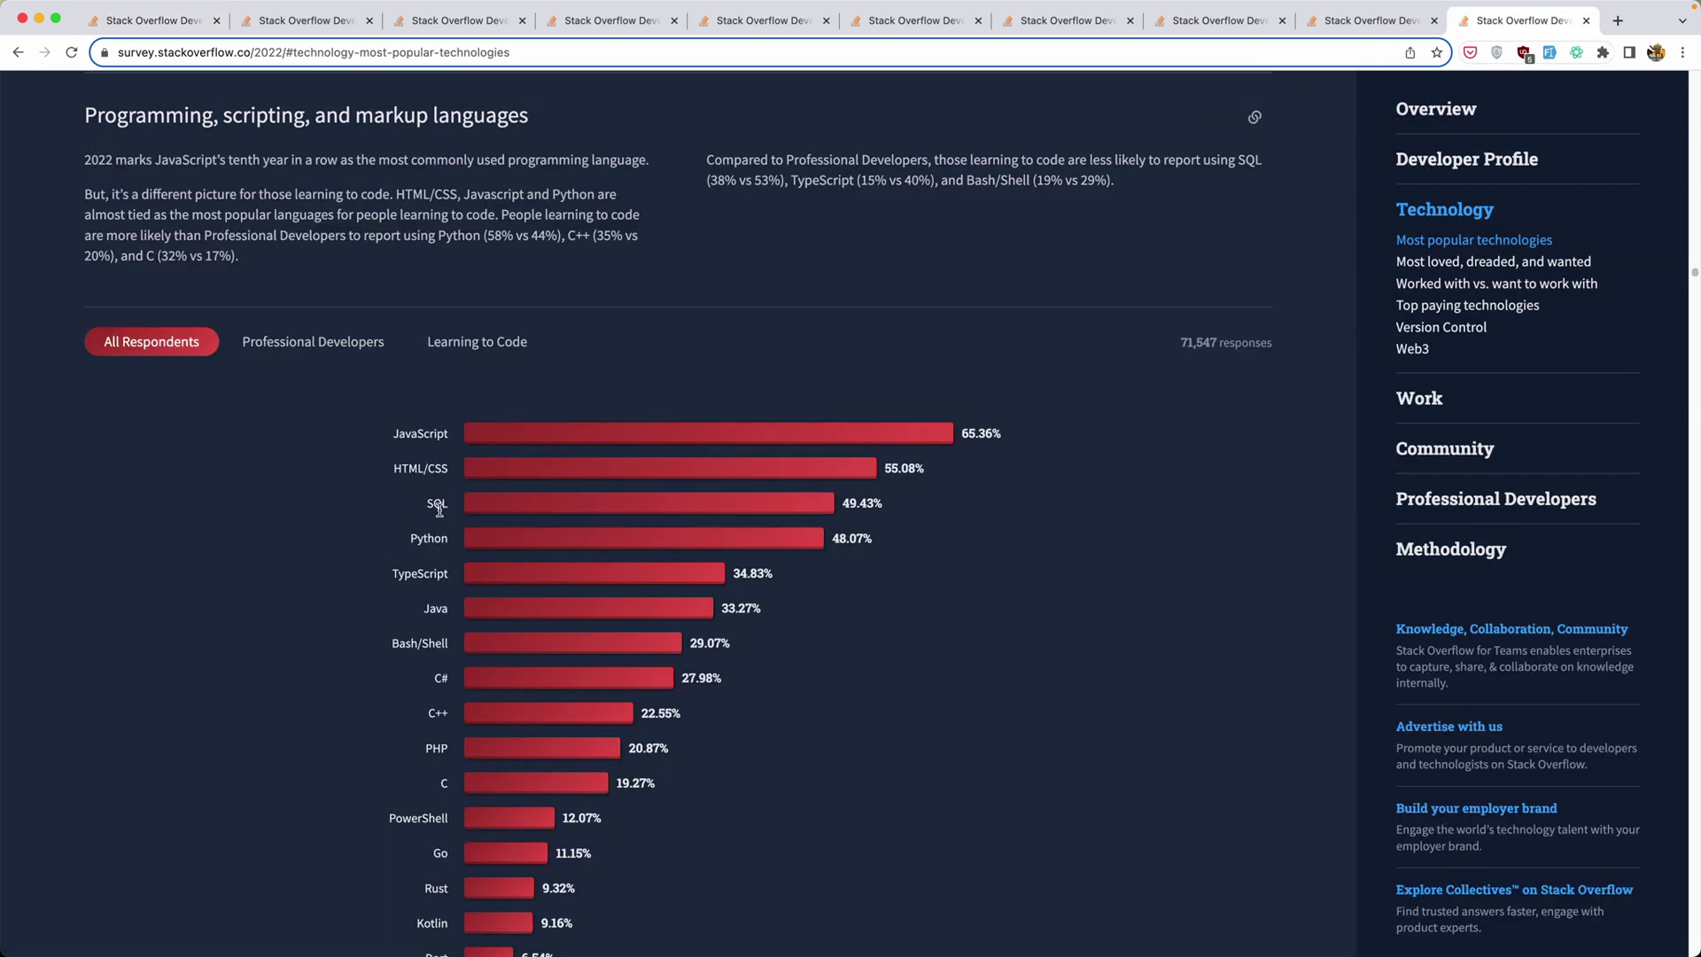
{"action": "double_click", "coordinate": [439, 504]}
{"action": "left_click_drag", "start_coordinate": [857, 504], "coordinate": [835, 539]}
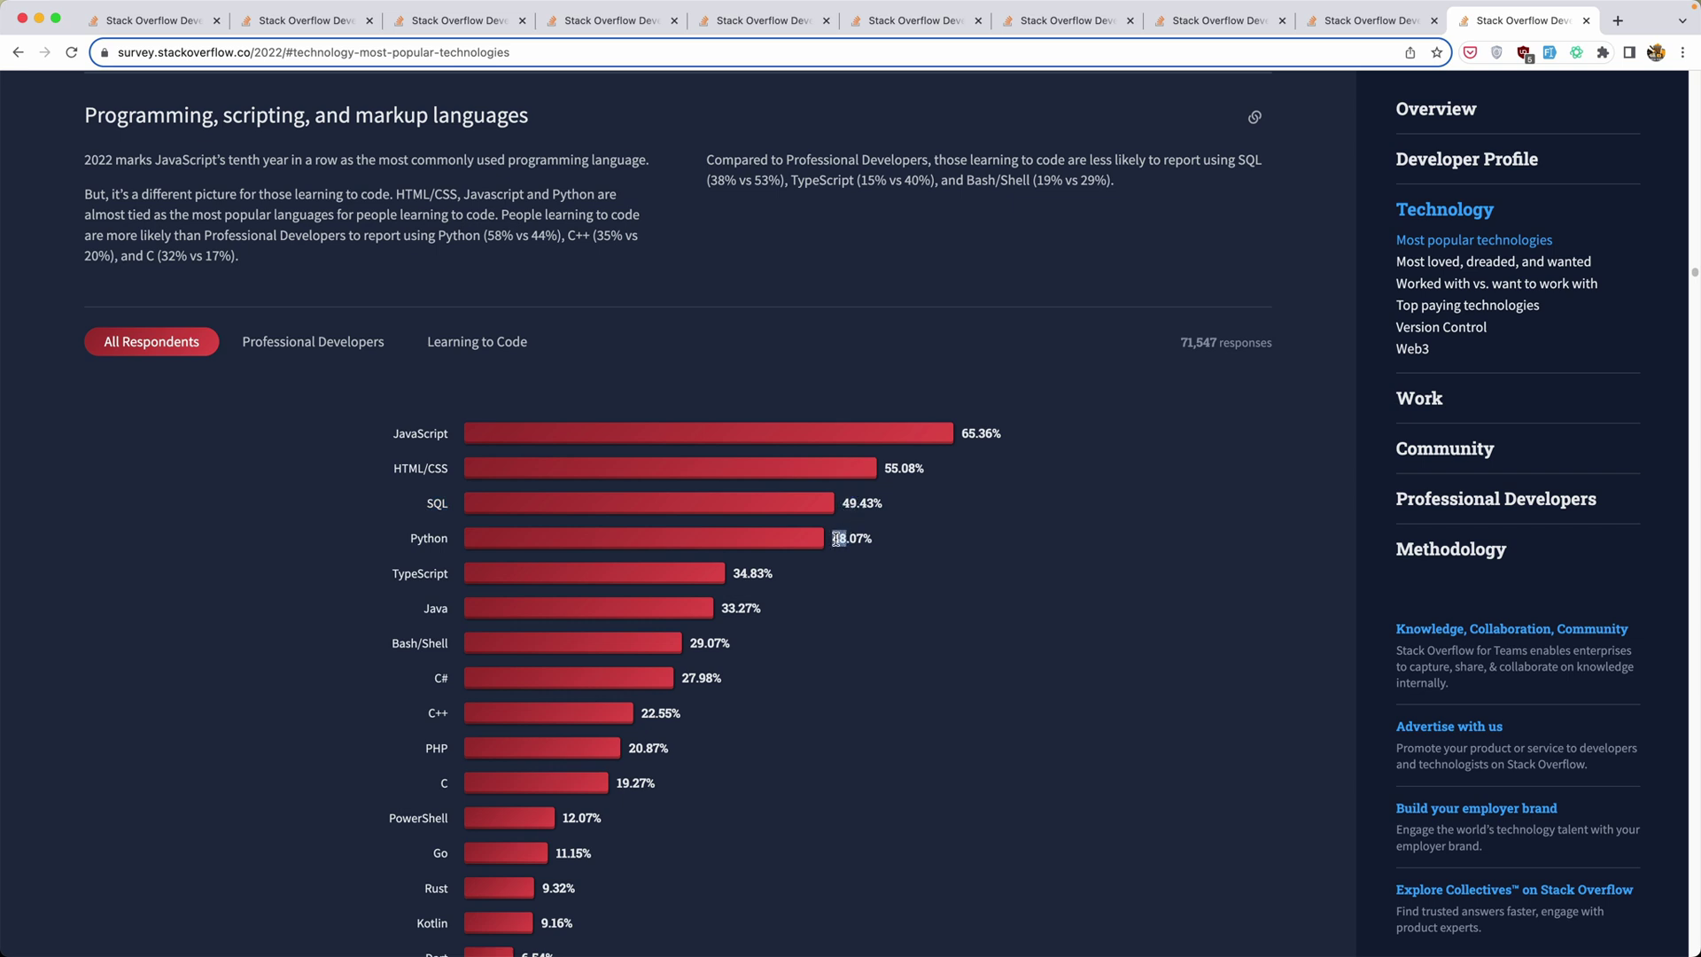
Step: On the 2023 languages chart, highlight TypeScript 38.87%, PHP 18.58% and Go 13.24%
{"action": "left_click", "coordinate": [154, 20]}
{"action": "scroll", "coordinate": [230, 626], "scroll_direction": "down", "scroll_amount": 2}
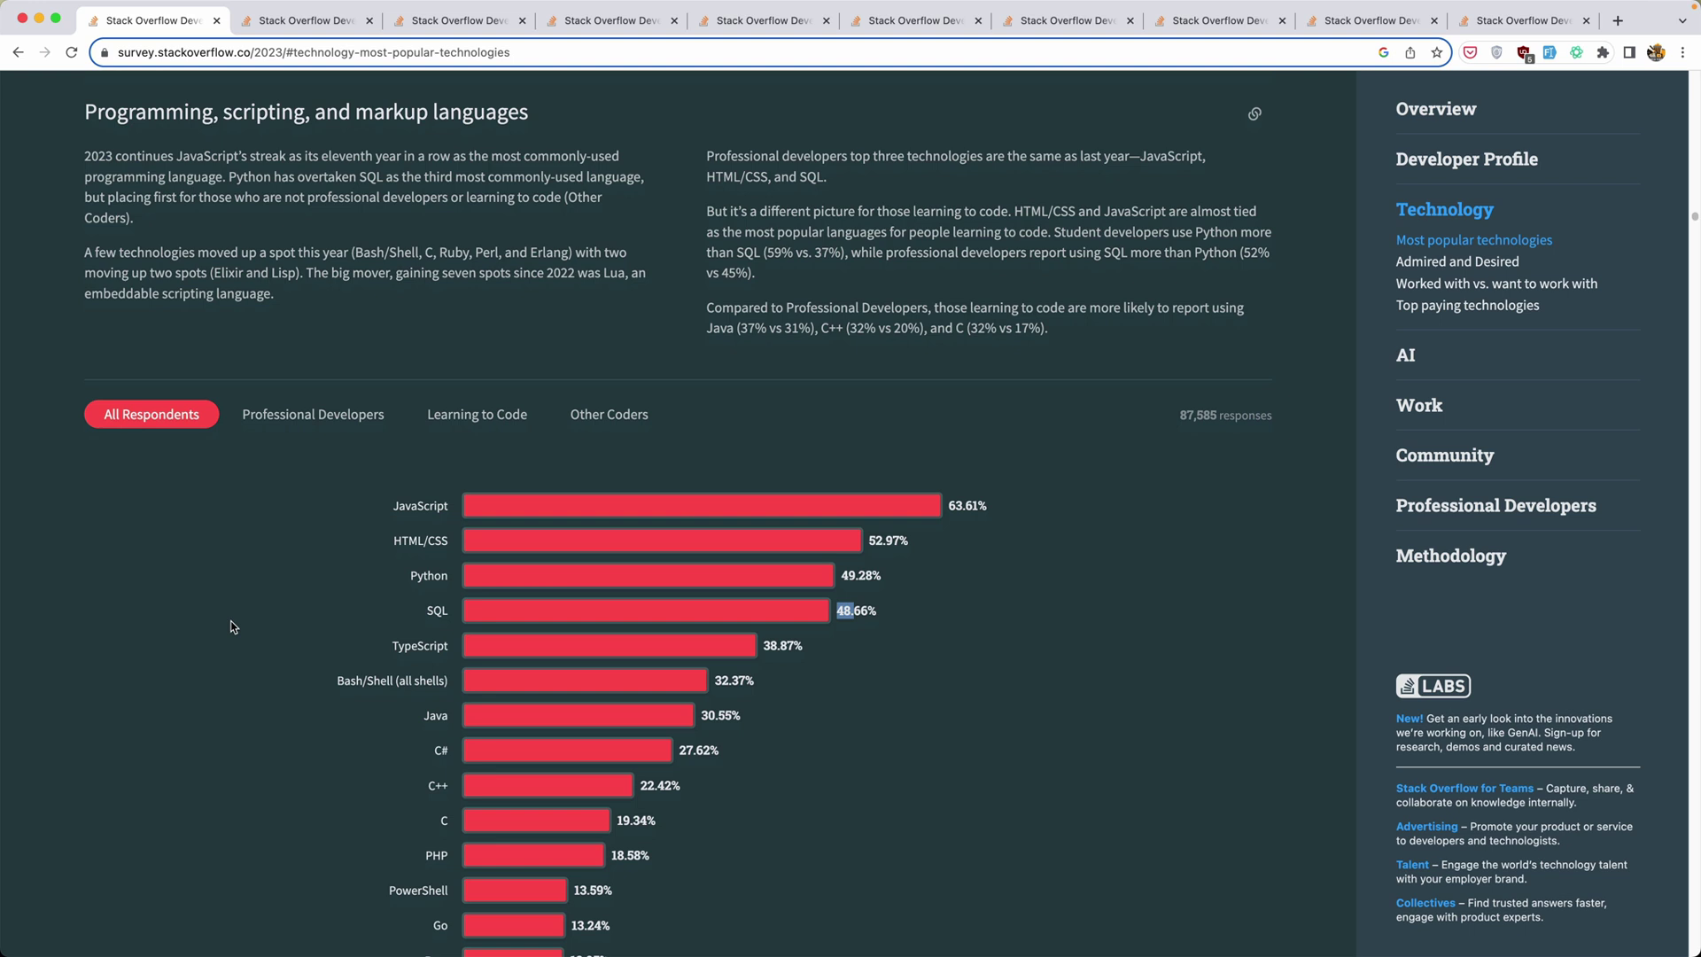
{"action": "left_click_drag", "start_coordinate": [783, 580], "coordinate": [763, 579]}
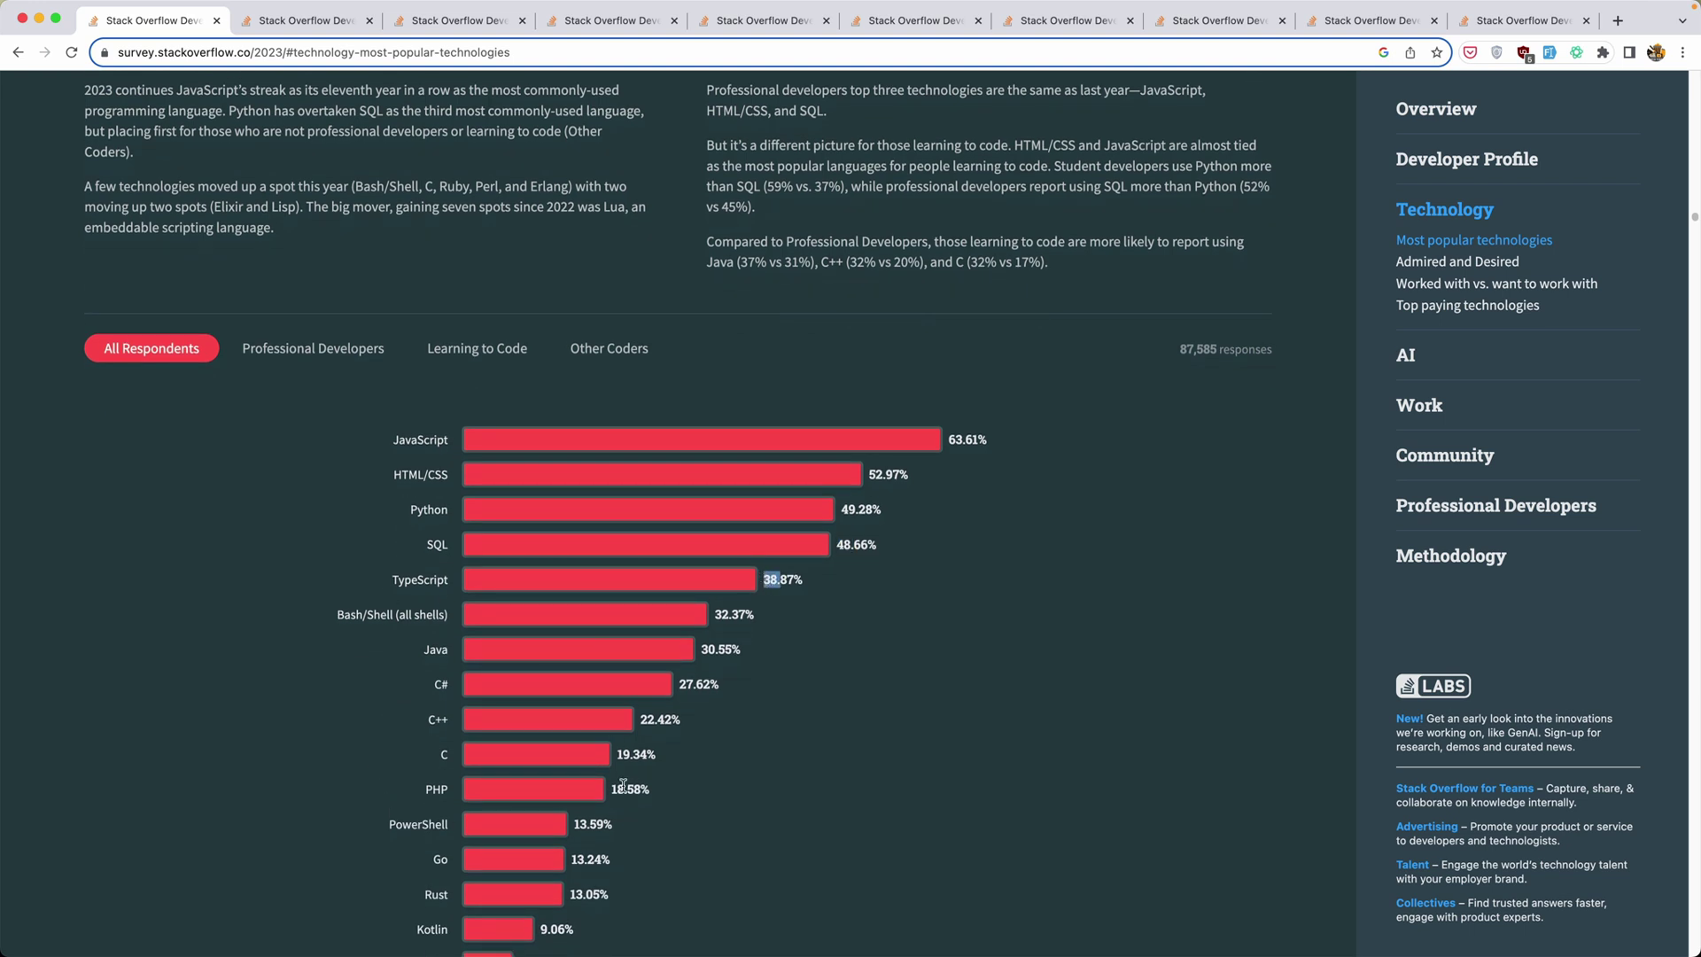
{"action": "left_click_drag", "start_coordinate": [623, 789], "coordinate": [611, 793]}
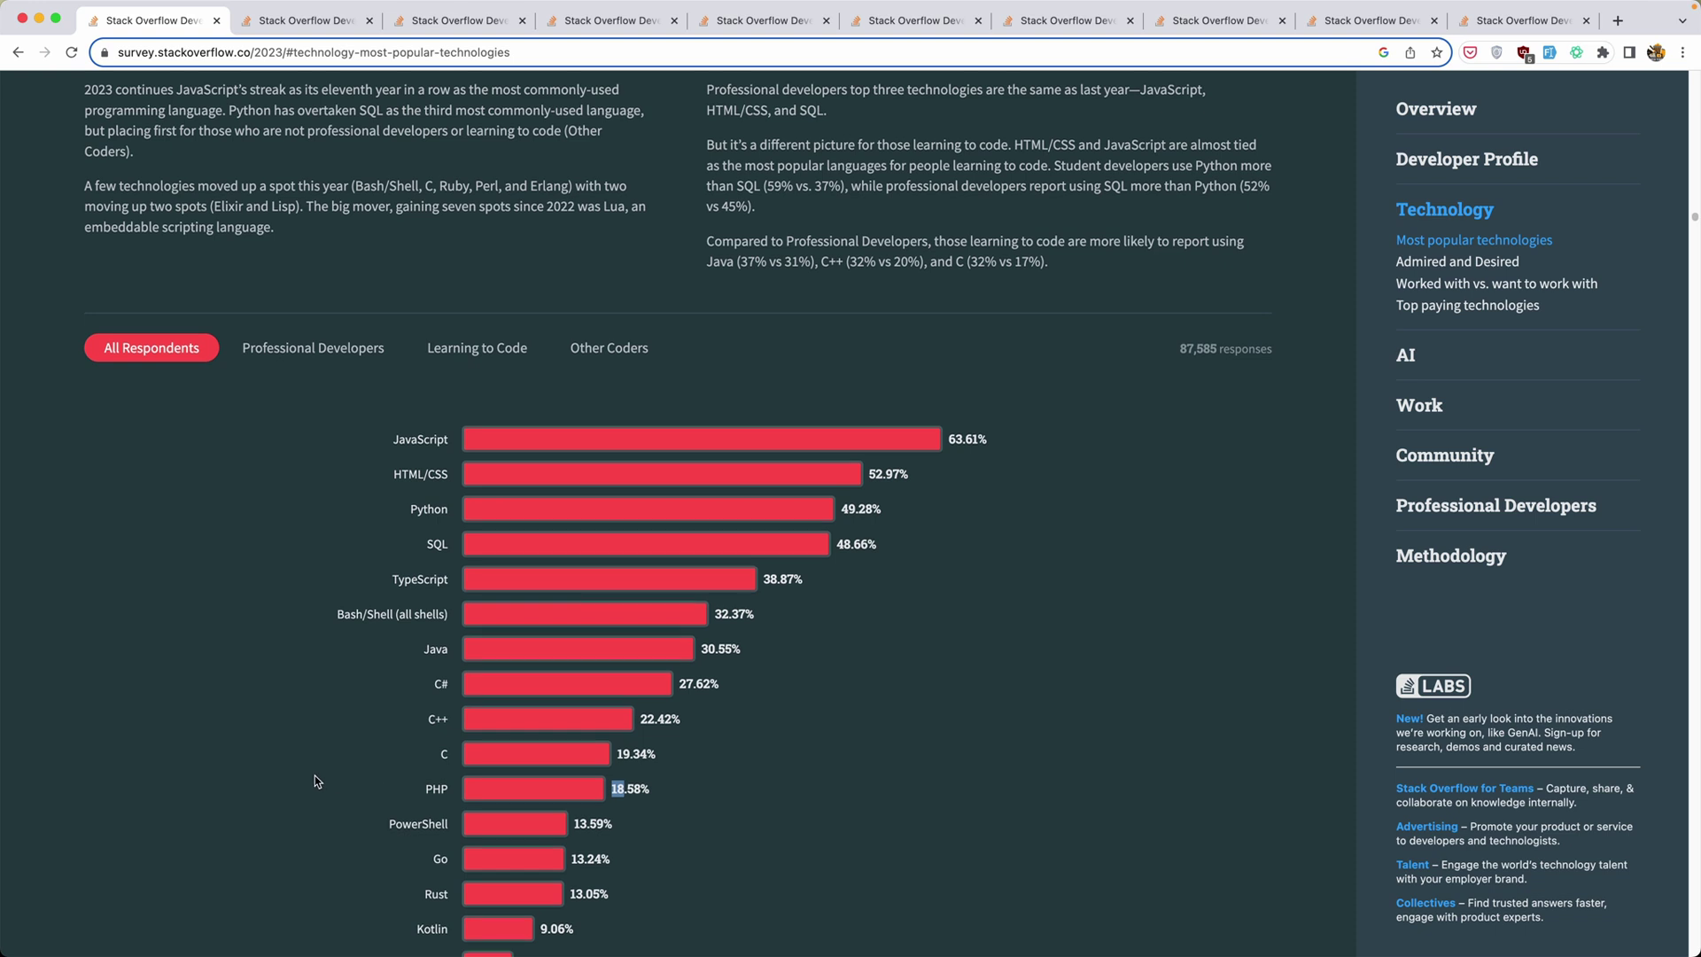
{"action": "scroll", "coordinate": [315, 775], "scroll_direction": "down", "scroll_amount": 1}
{"action": "left_click_drag", "start_coordinate": [586, 852], "coordinate": [572, 852]}
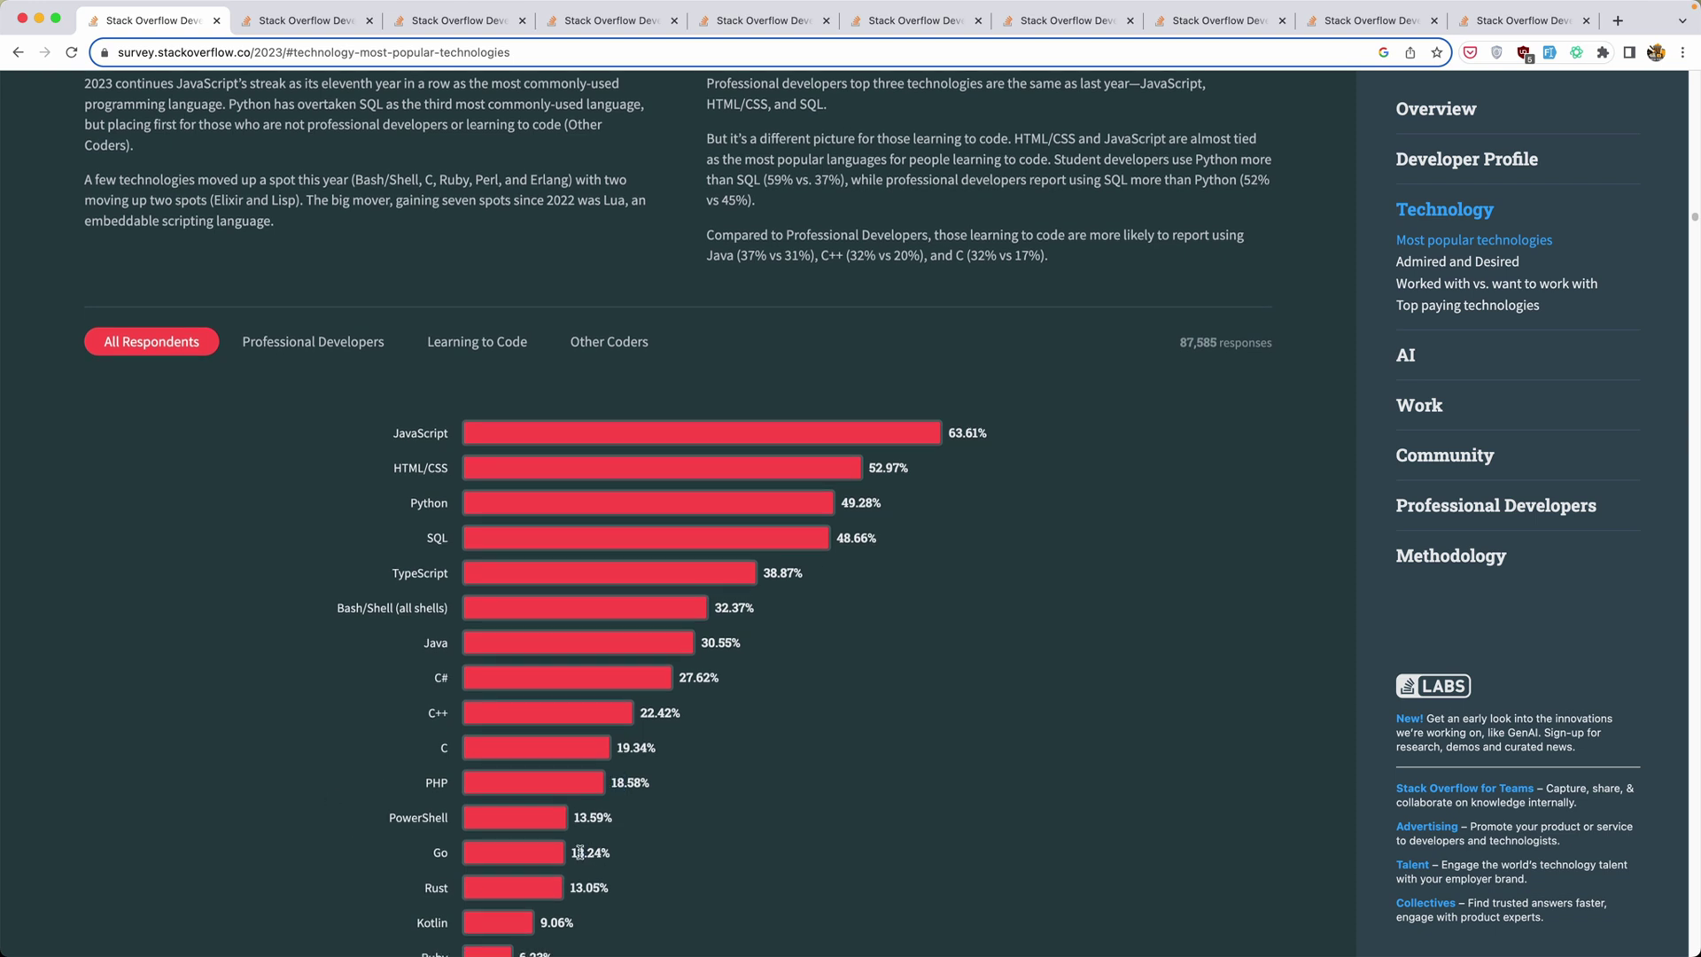
{"action": "left_click", "coordinate": [324, 23]}
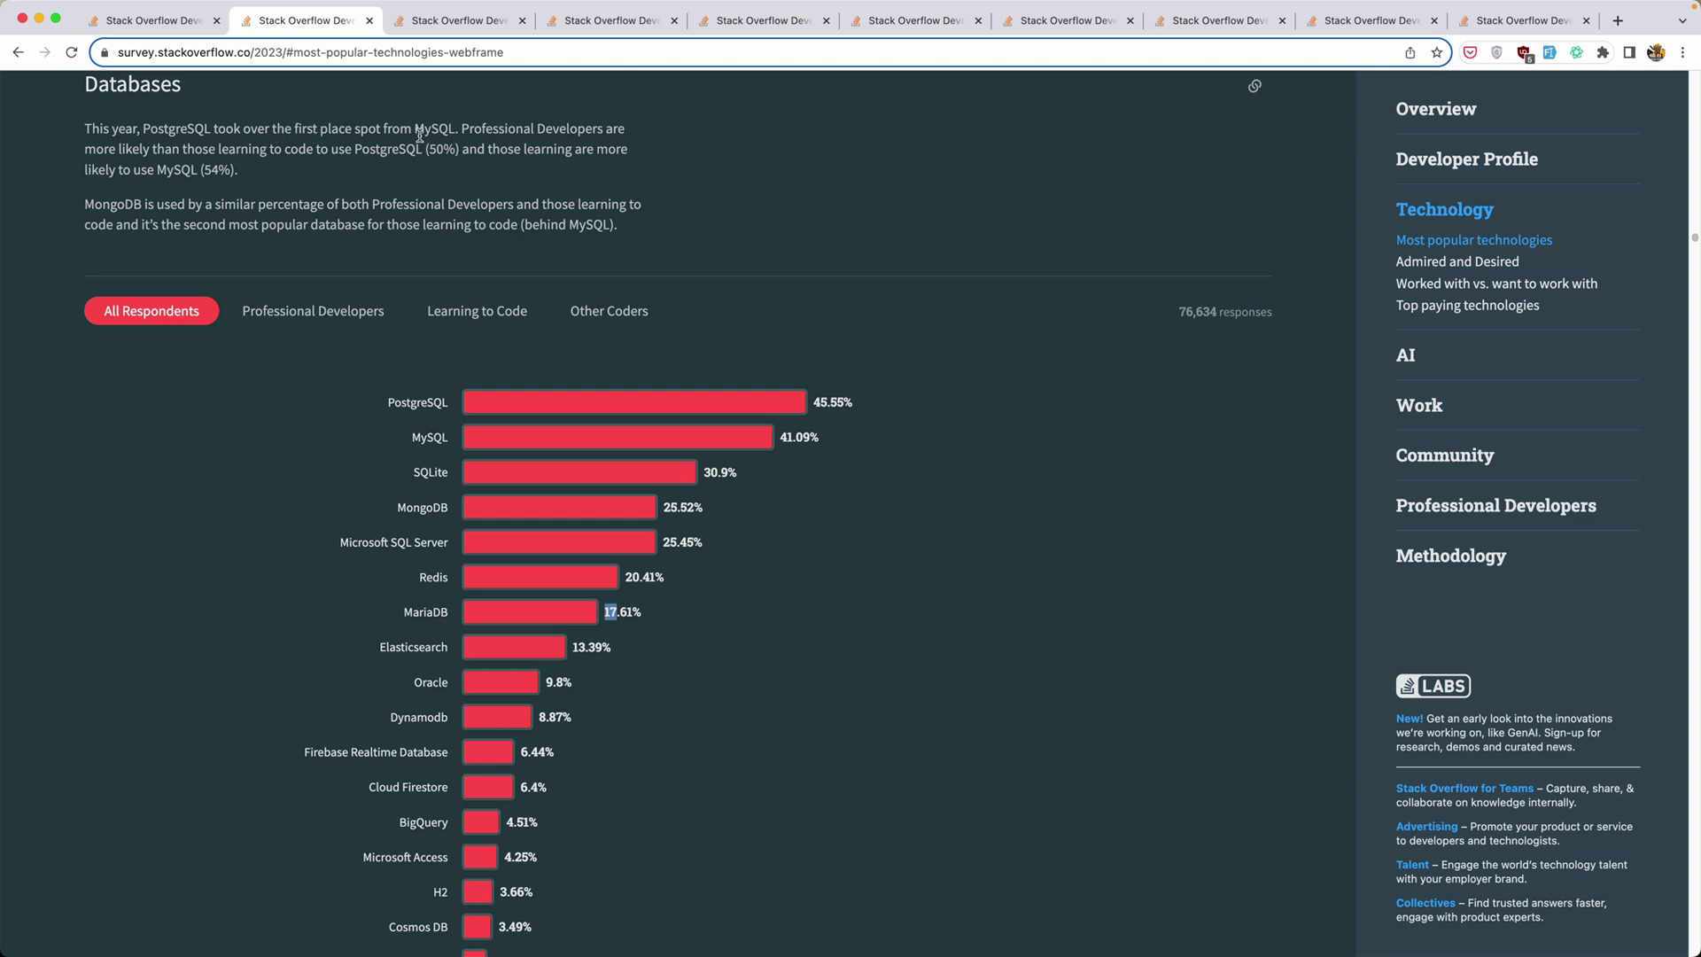
Step: Highlight database shares: PostgreSQL 45.55%, MySQL 41.09%, Redis 20.41%, Elasticsearch 13.39%
{"action": "left_click_drag", "start_coordinate": [415, 128], "coordinate": [446, 131]}
{"action": "left_click_drag", "start_coordinate": [827, 402], "coordinate": [813, 402]}
{"action": "left_click_drag", "start_coordinate": [798, 437], "coordinate": [664, 505]}
{"action": "left_click_drag", "start_coordinate": [638, 577], "coordinate": [604, 611]}
{"action": "left_click_drag", "start_coordinate": [586, 647], "coordinate": [572, 646]}
Step: Show the 2023 Cloud platforms chart, highlighting AWS 48.62%, Azure 26.03%, Digital Ocean 13.37%, Hetzner 4.41%
{"action": "left_click", "coordinate": [452, 20]}
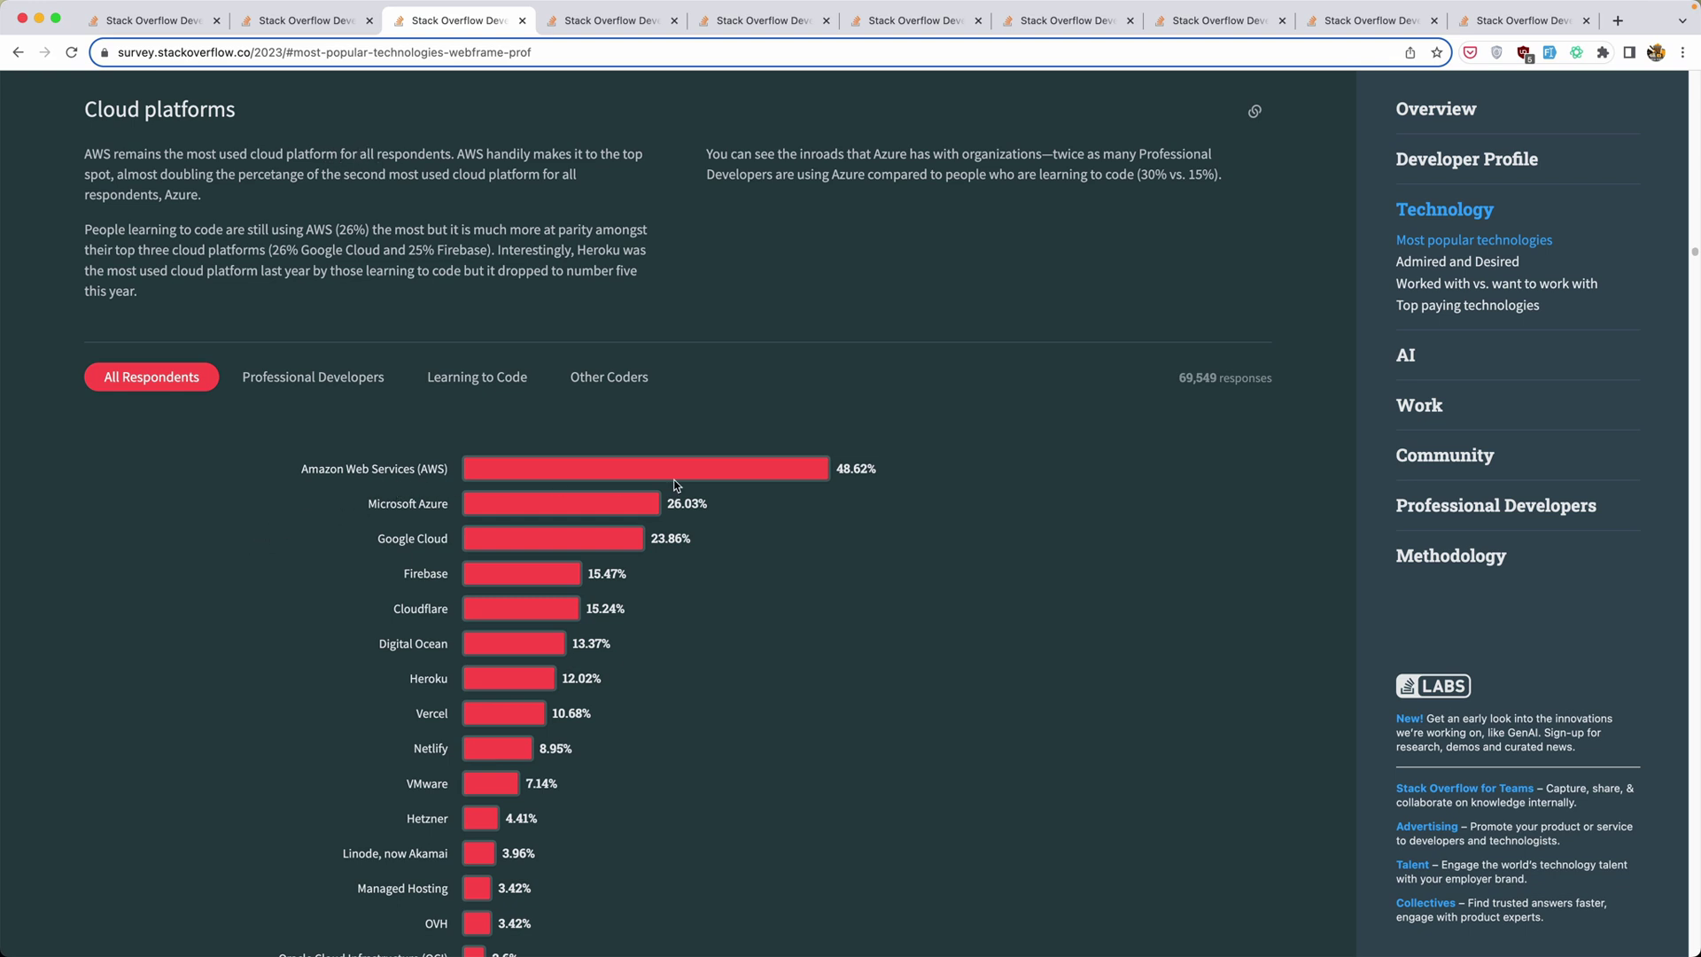
{"action": "left_click_drag", "start_coordinate": [835, 469], "coordinate": [854, 469]}
{"action": "left_click", "coordinate": [681, 504]}
{"action": "mouse_move", "coordinate": [680, 503]}
{"action": "left_mouse_down"}
{"action": "mouse_move", "coordinate": [650, 555]}
{"action": "mouse_move", "coordinate": [588, 574]}
{"action": "mouse_move", "coordinate": [586, 612]}
{"action": "left_mouse_up"}
{"action": "left_click_drag", "start_coordinate": [585, 645], "coordinate": [576, 645]}
{"action": "left_click", "coordinate": [507, 819]}
{"action": "left_click_drag", "start_coordinate": [507, 818], "coordinate": [429, 819]}
{"action": "left_click", "coordinate": [610, 22]}
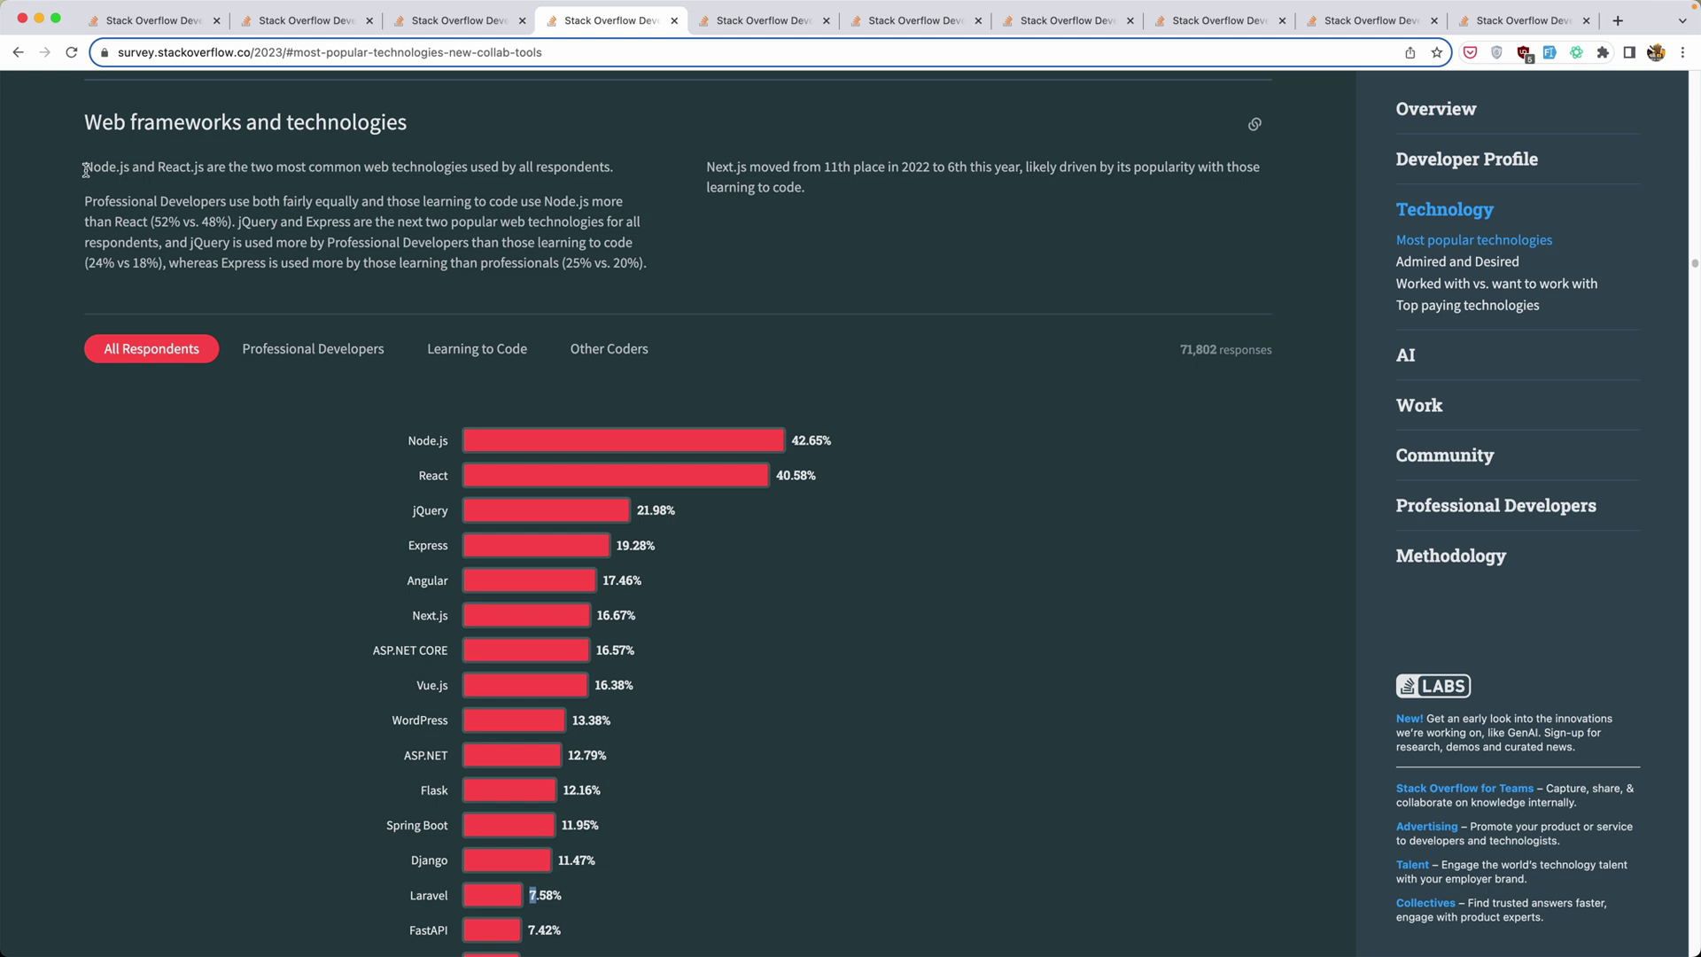
{"action": "mouse_move", "coordinate": [84, 168]}
{"action": "left_mouse_down"}
{"action": "mouse_move", "coordinate": [497, 168]}
{"action": "mouse_move", "coordinate": [592, 191]}
{"action": "mouse_move", "coordinate": [616, 176]}
{"action": "left_mouse_up"}
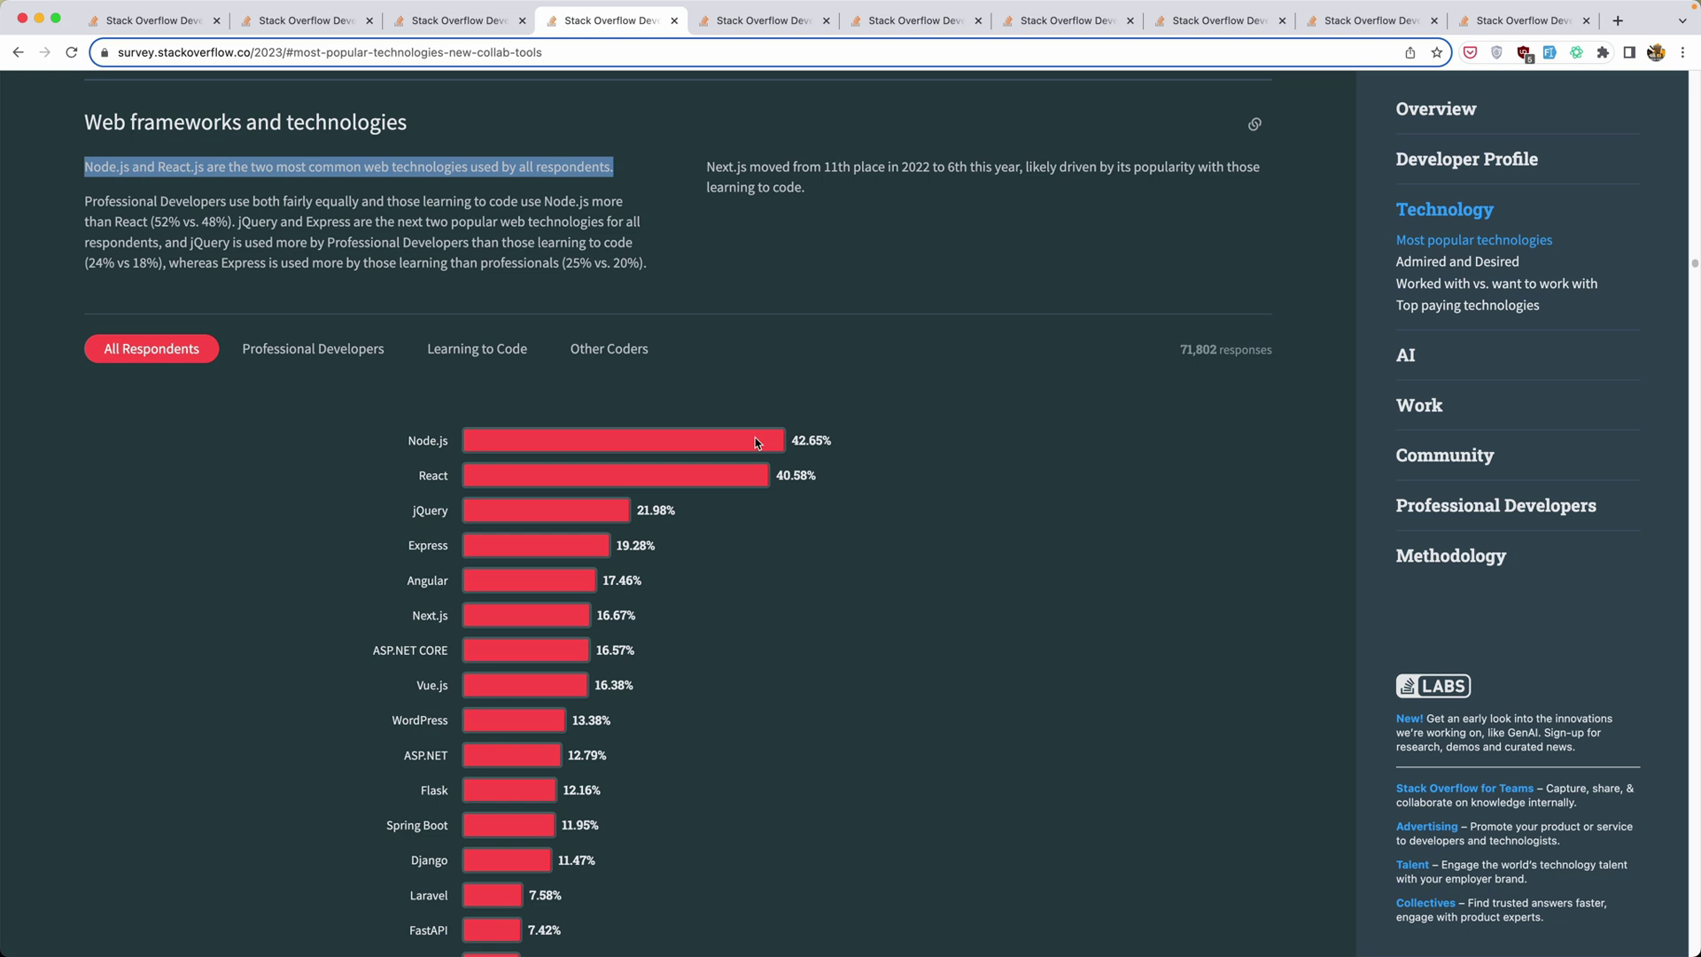
{"action": "left_click", "coordinate": [788, 476]}
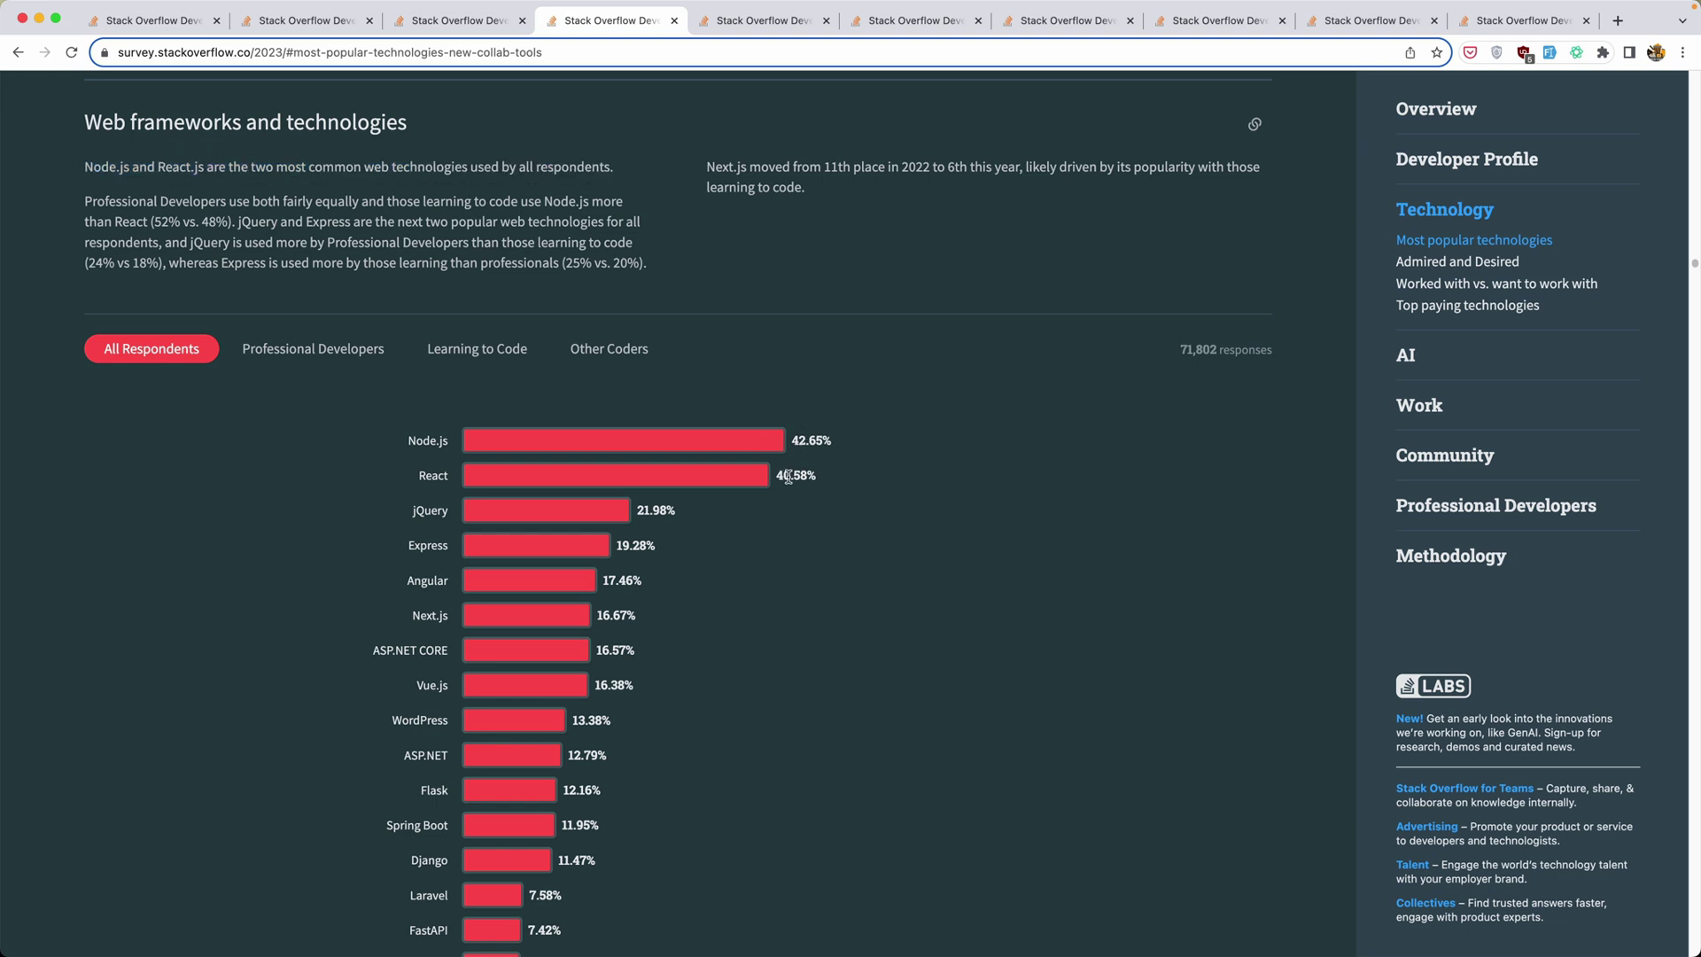
{"action": "left_click_drag", "start_coordinate": [788, 476], "coordinate": [782, 476]}
{"action": "left_click_drag", "start_coordinate": [446, 513], "coordinate": [408, 520]}
{"action": "left_click", "coordinate": [379, 525]}
{"action": "left_click_drag", "start_coordinate": [629, 547], "coordinate": [597, 617]}
{"action": "left_click_drag", "start_coordinate": [707, 167], "coordinate": [996, 176]}
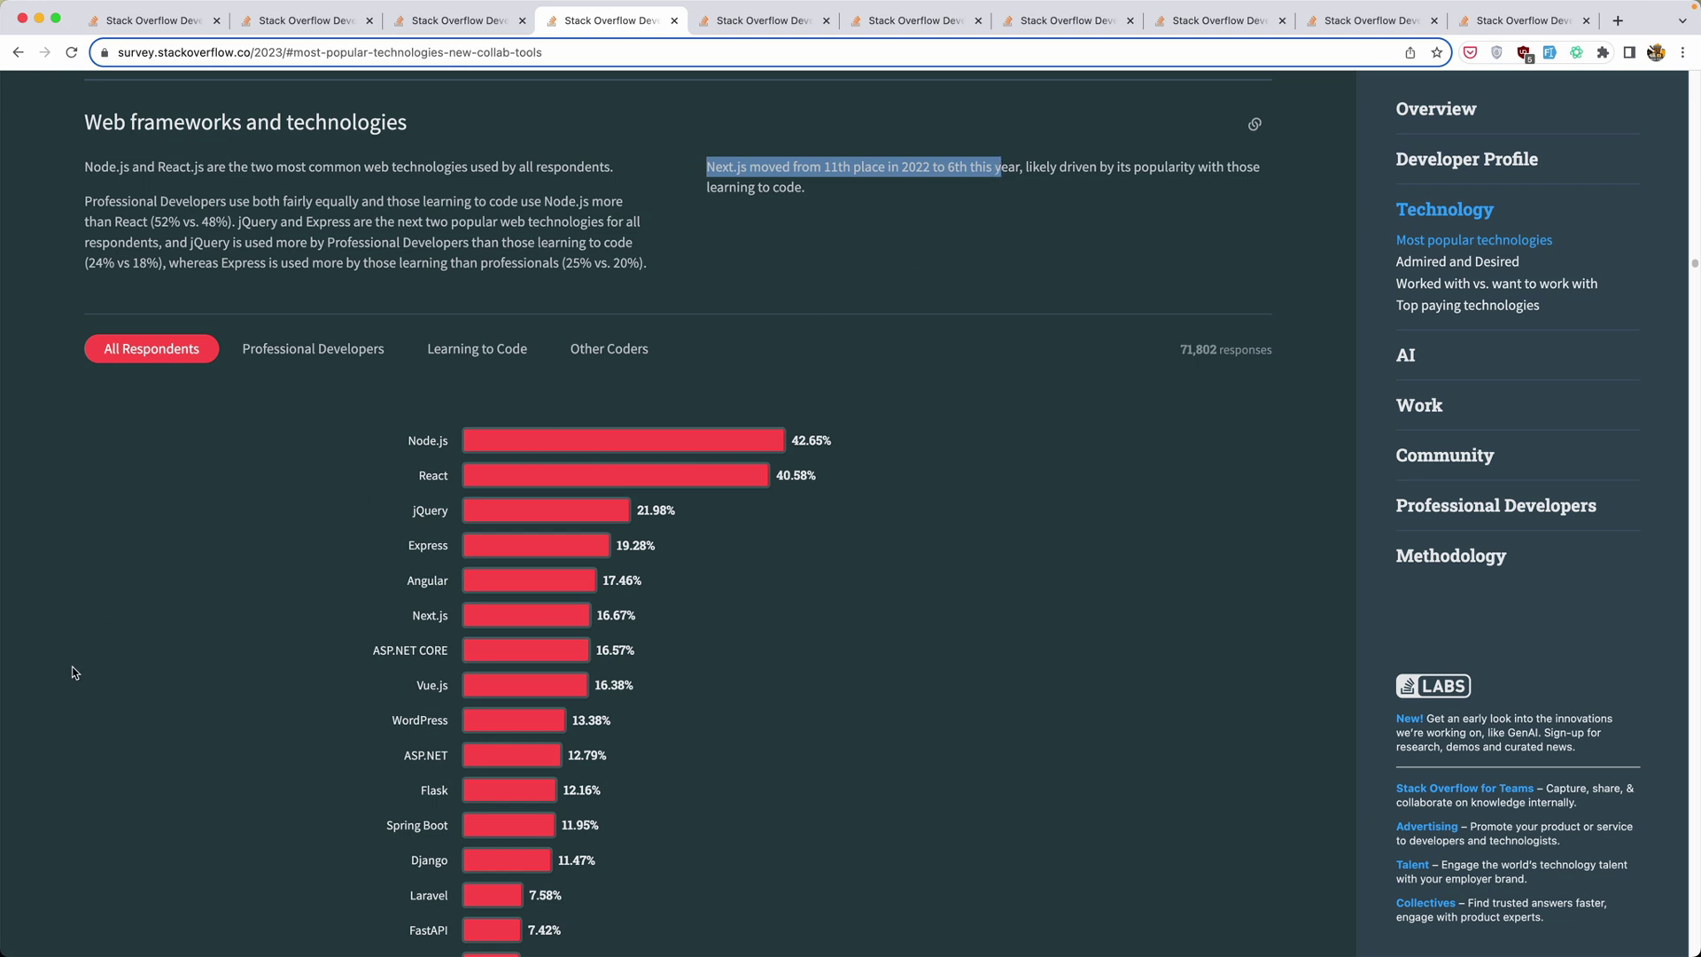
{"action": "left_click_drag", "start_coordinate": [449, 617], "coordinate": [410, 617]}
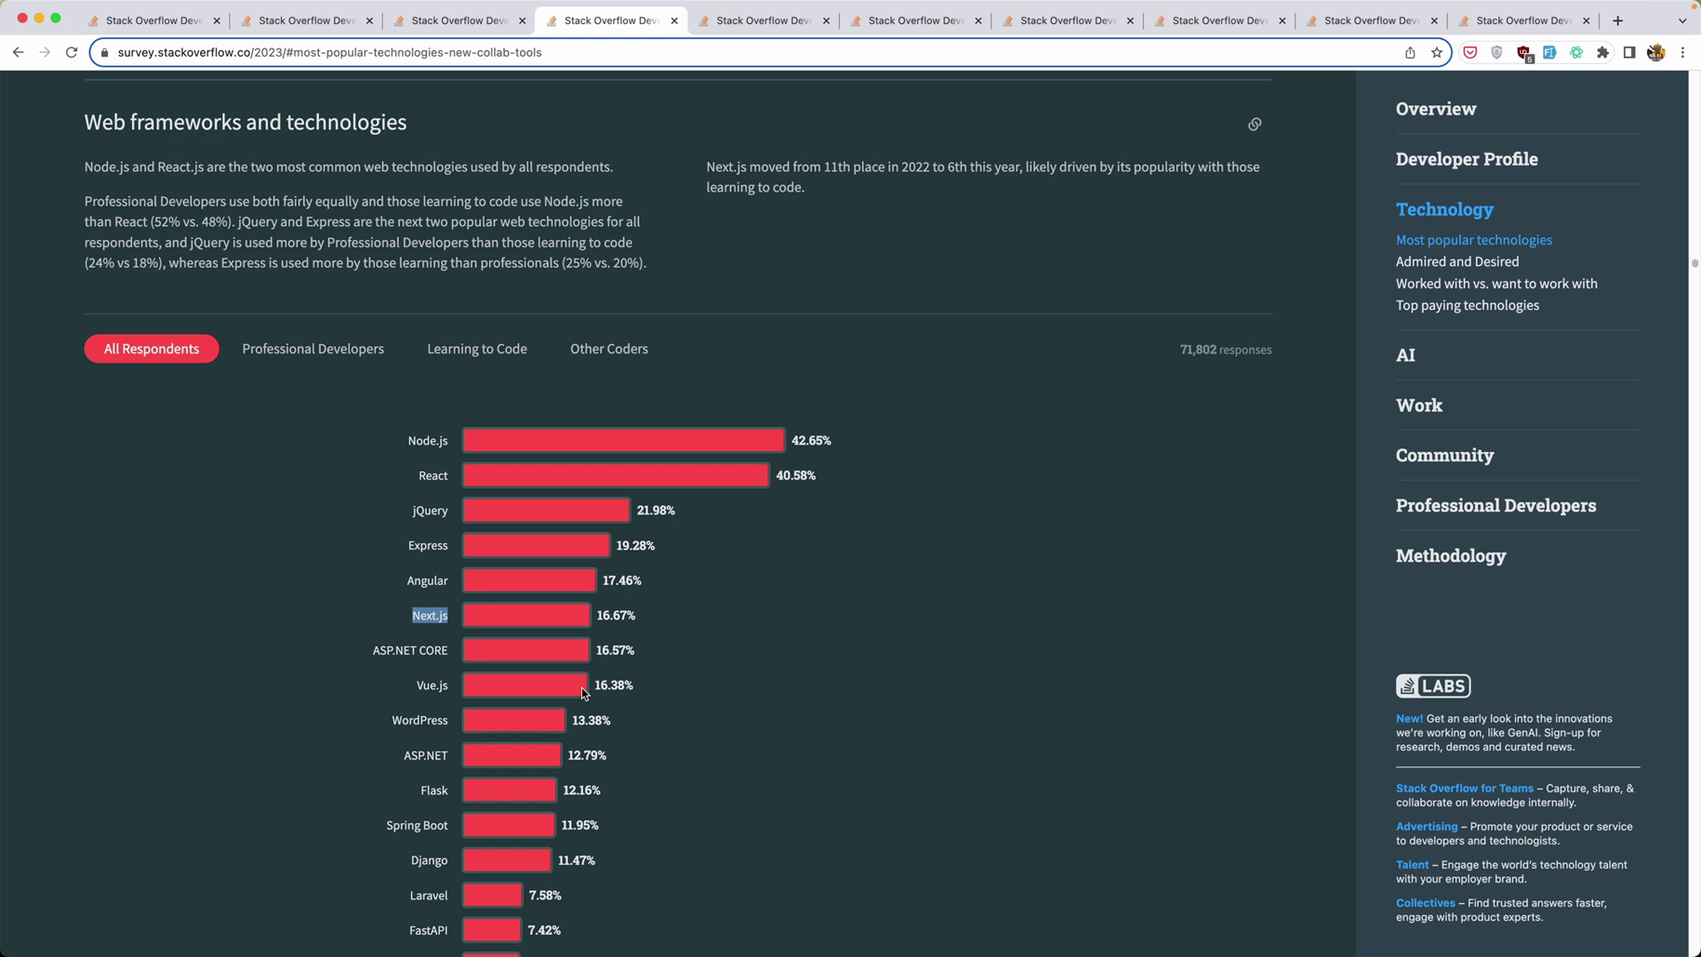
{"action": "left_click_drag", "start_coordinate": [606, 684], "coordinate": [594, 685]}
{"action": "left_click", "coordinate": [1485, 23]}
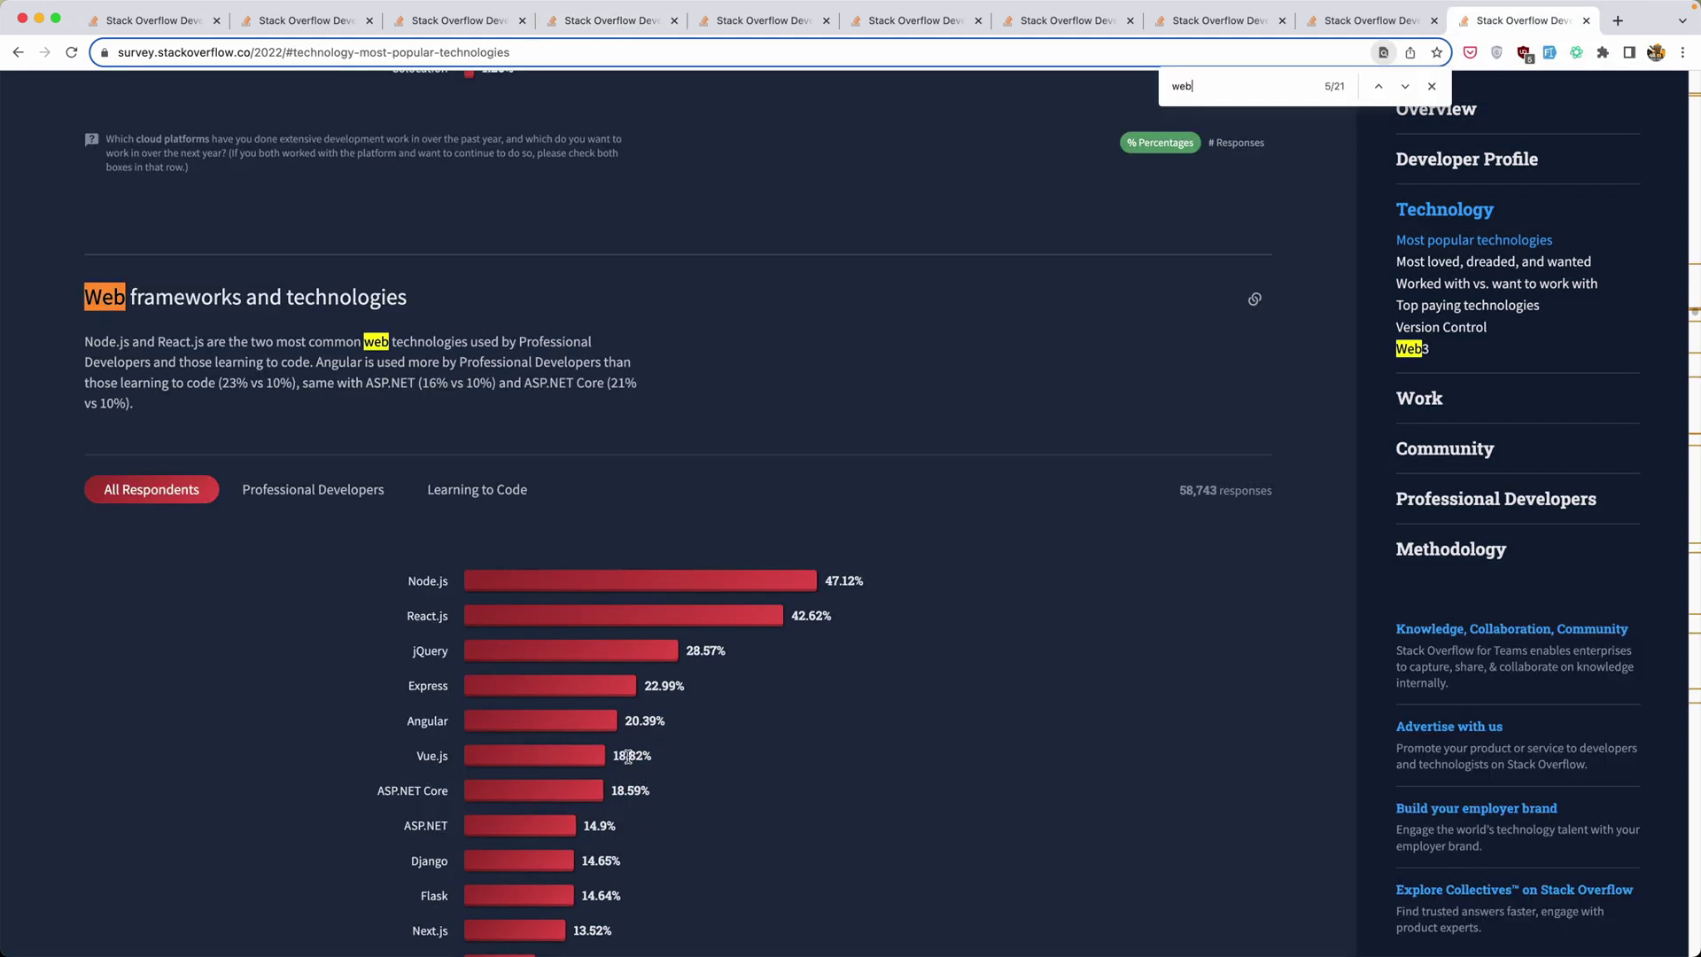
{"action": "key", "text": "super+4"}
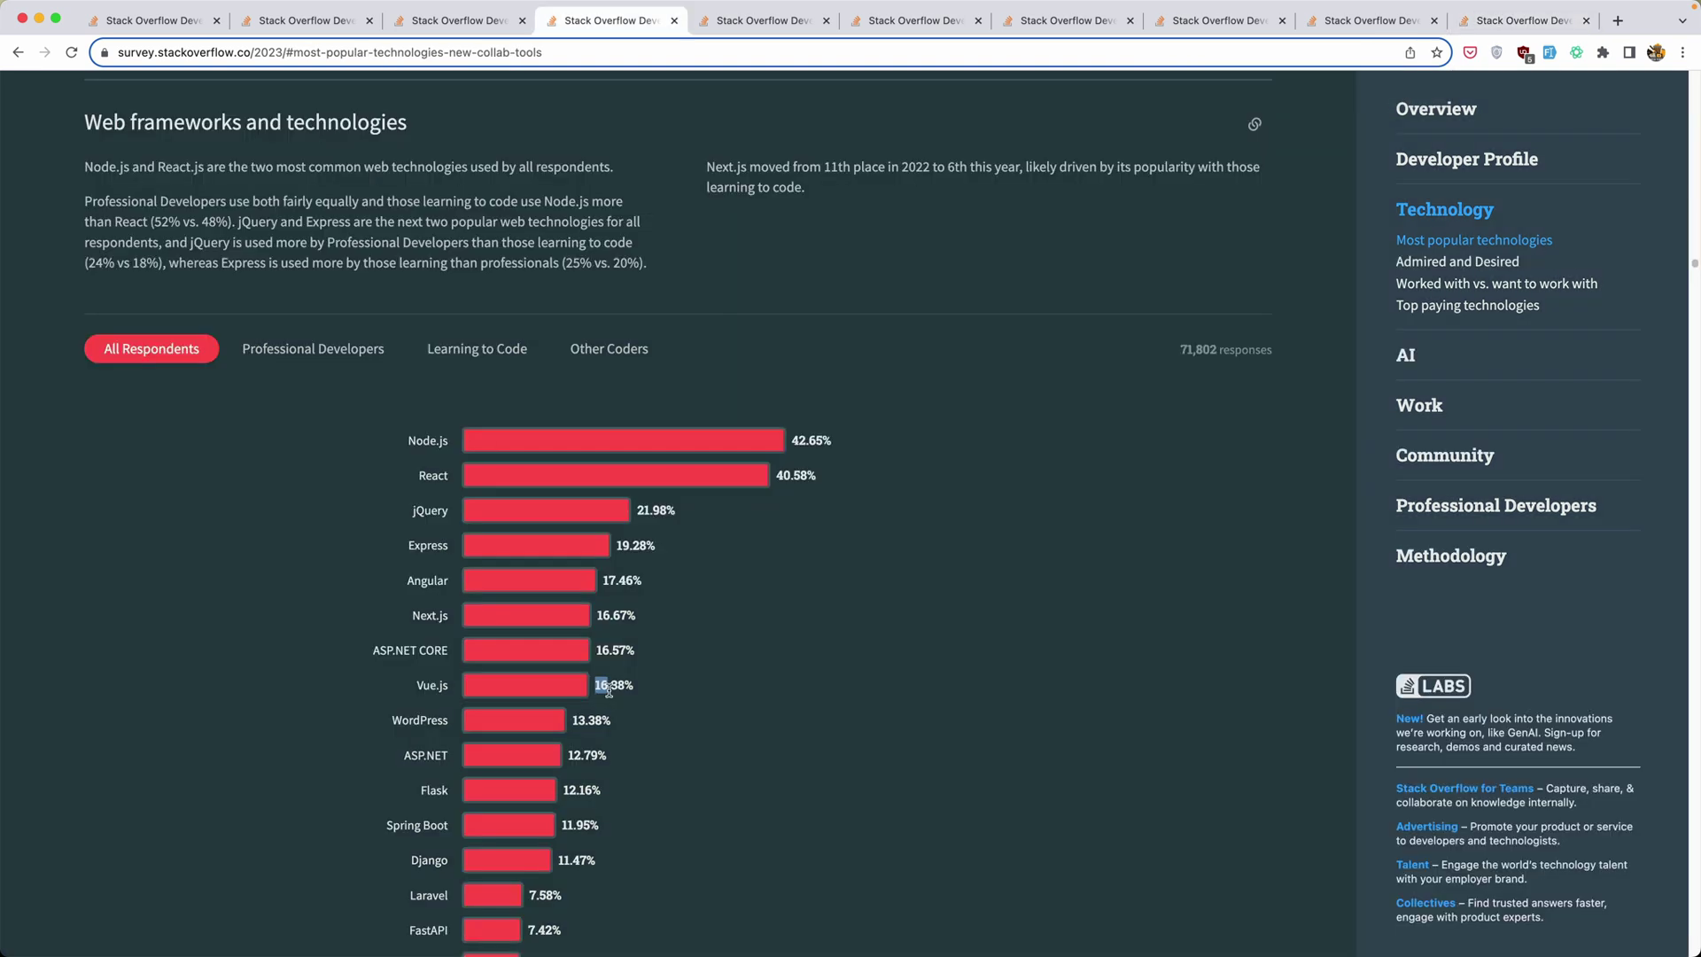
{"action": "left_click", "coordinate": [605, 687]}
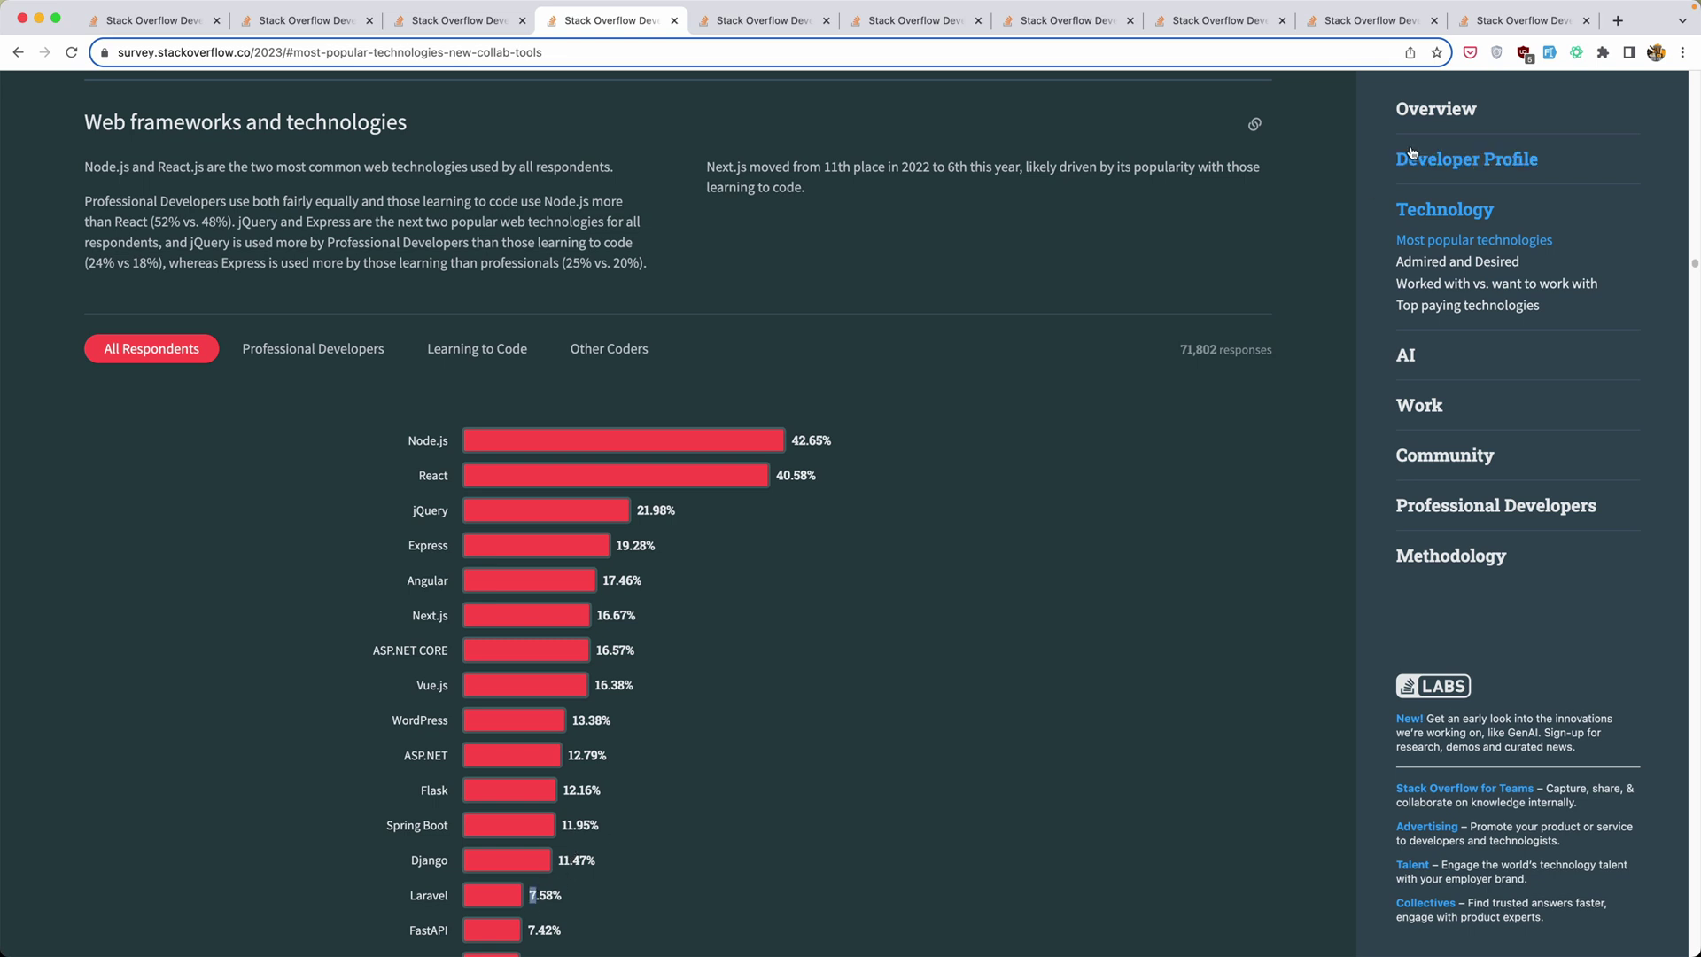
{"action": "type", "text": "web"}
{"action": "left_click", "coordinate": [1522, 20]}
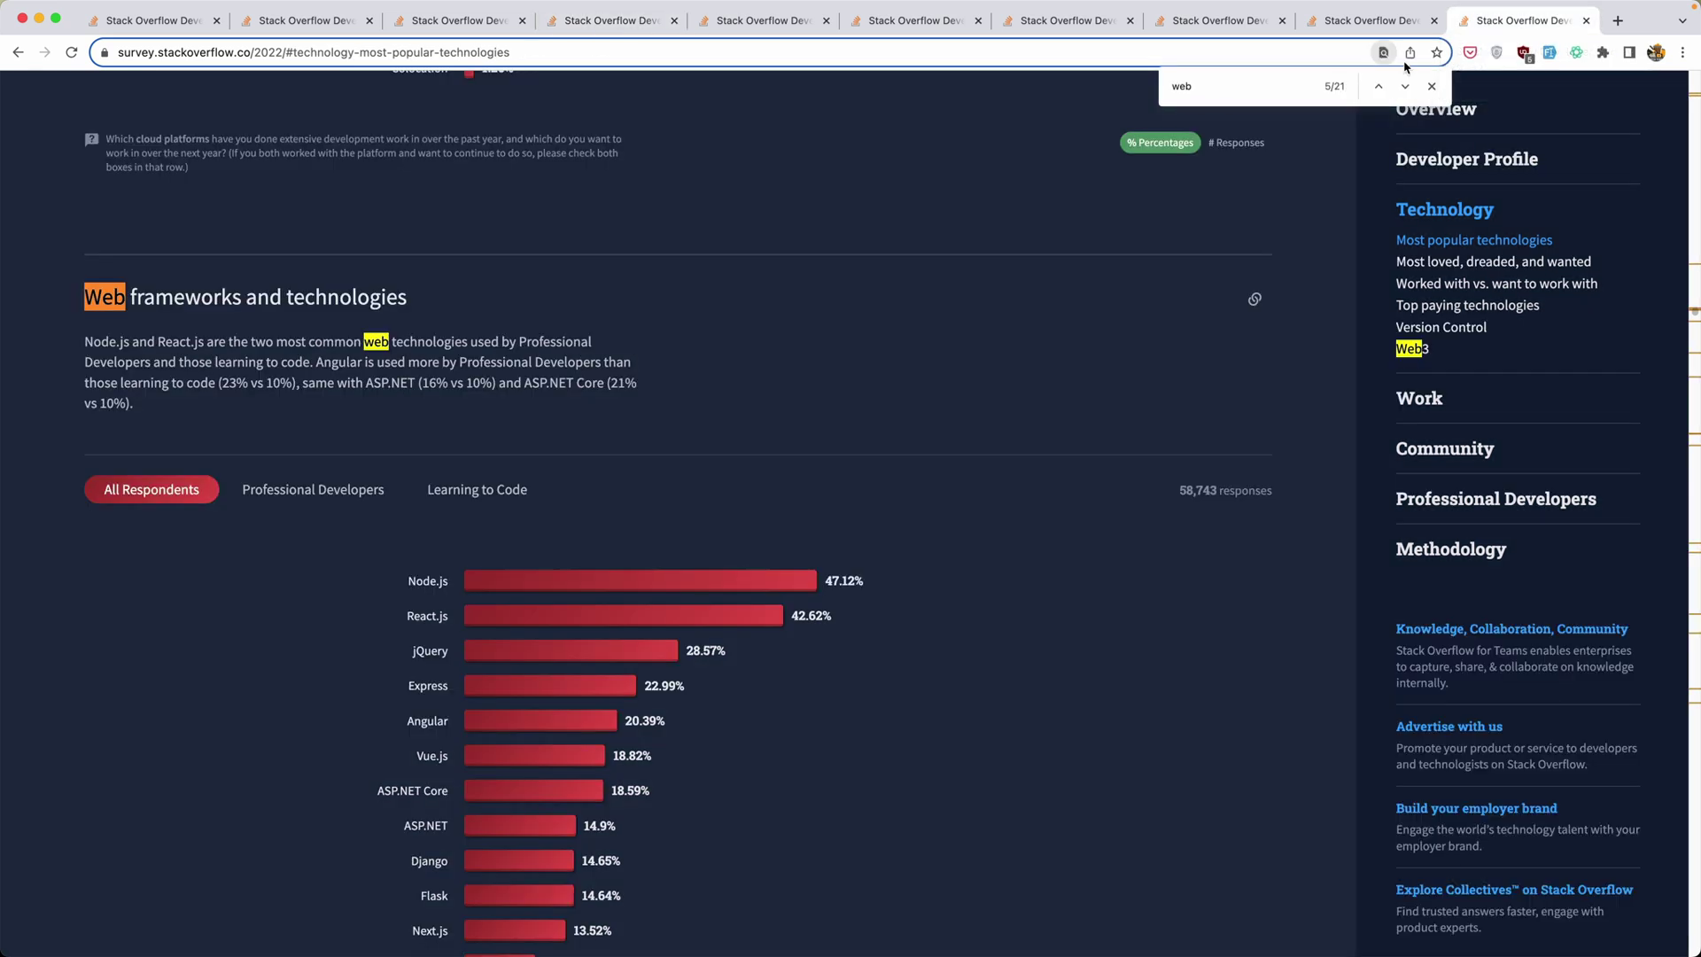
{"action": "scroll", "coordinate": [789, 764], "scroll_direction": "down", "scroll_amount": 2}
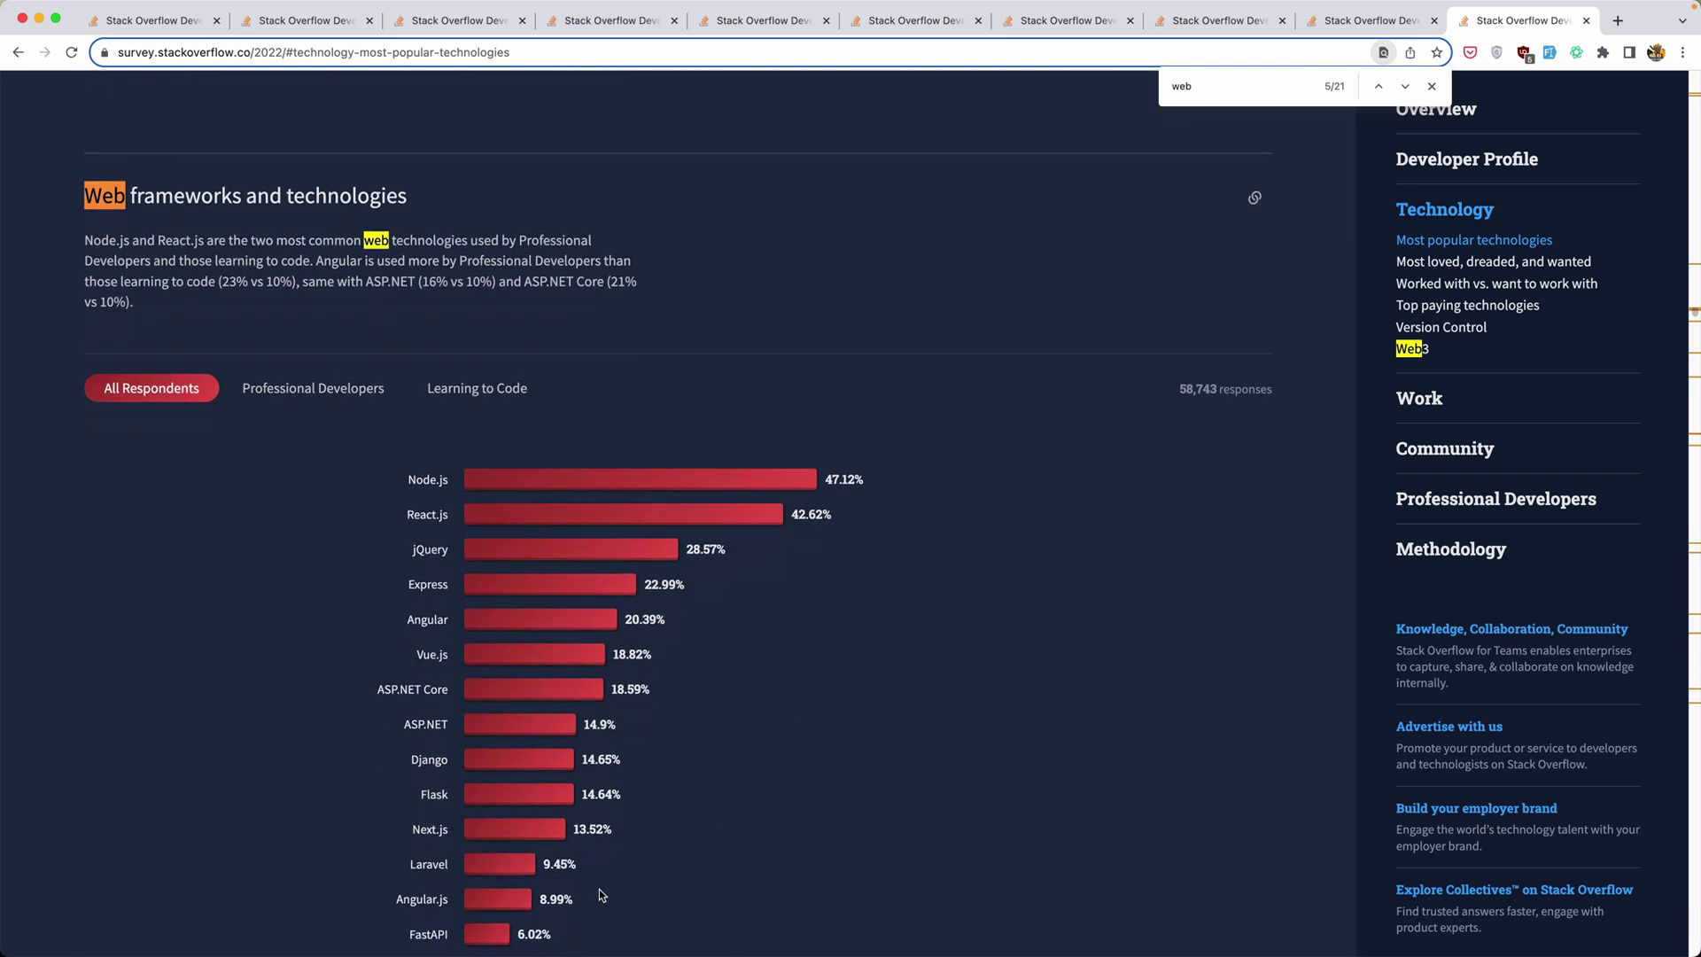
{"action": "key", "text": "super+4"}
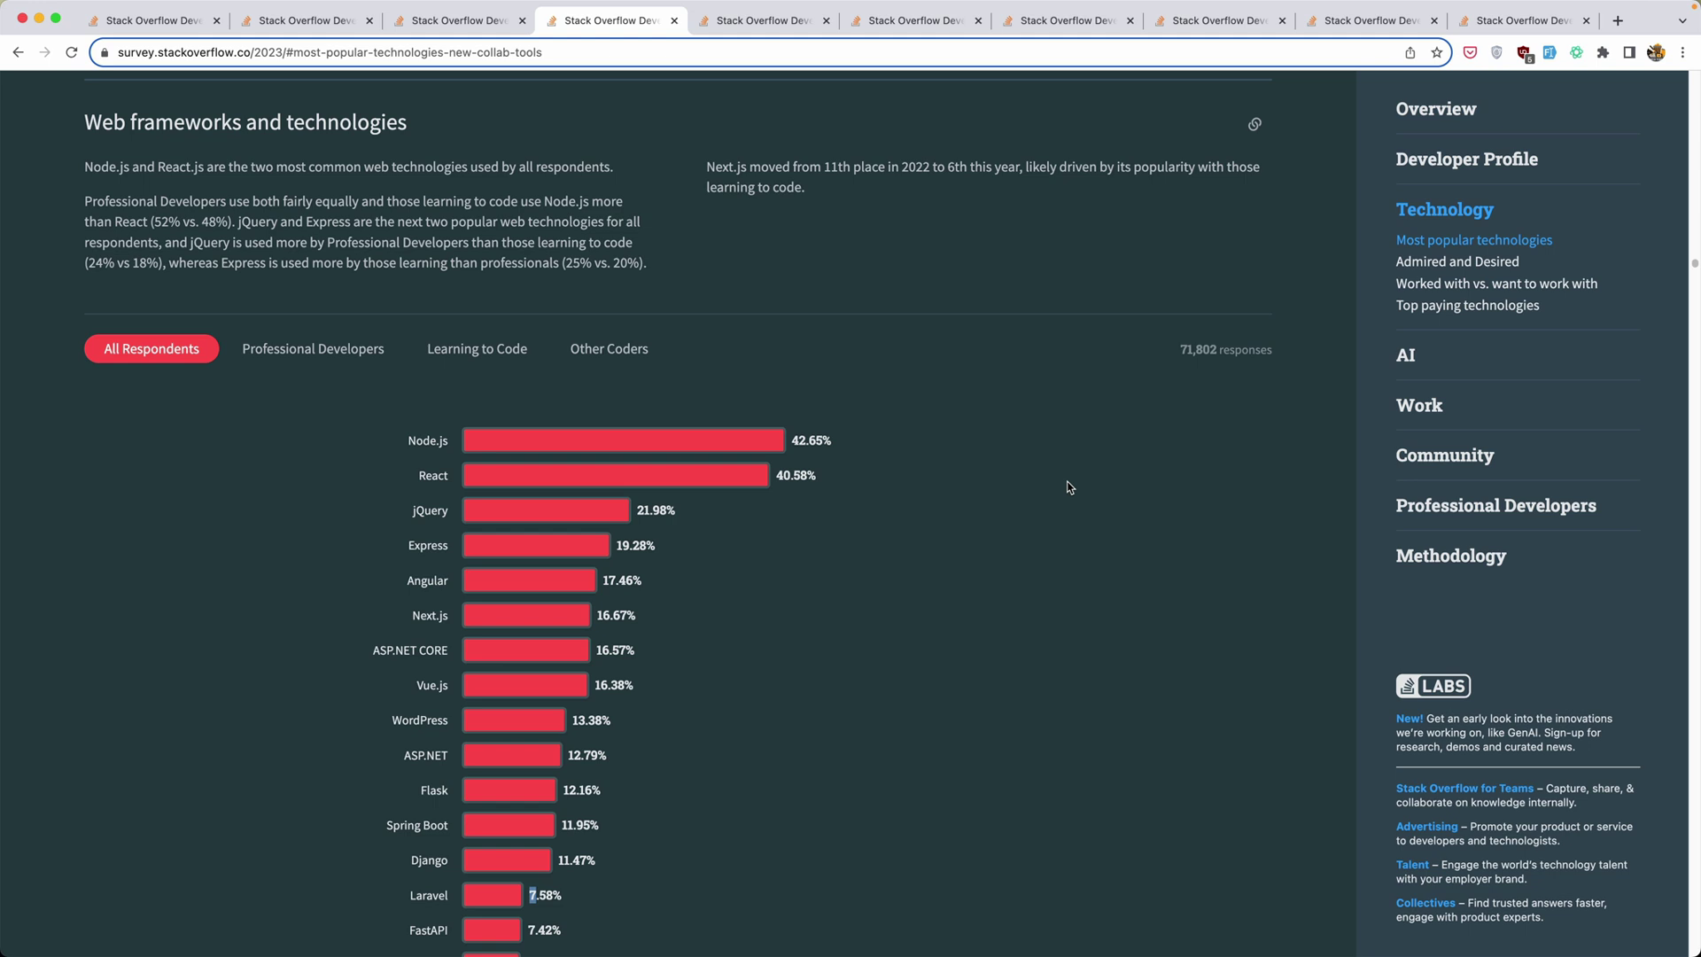
Step: Show the Other tools section and mark the Docker sentence and Docker's 51.55% share
{"action": "left_click", "coordinate": [764, 27]}
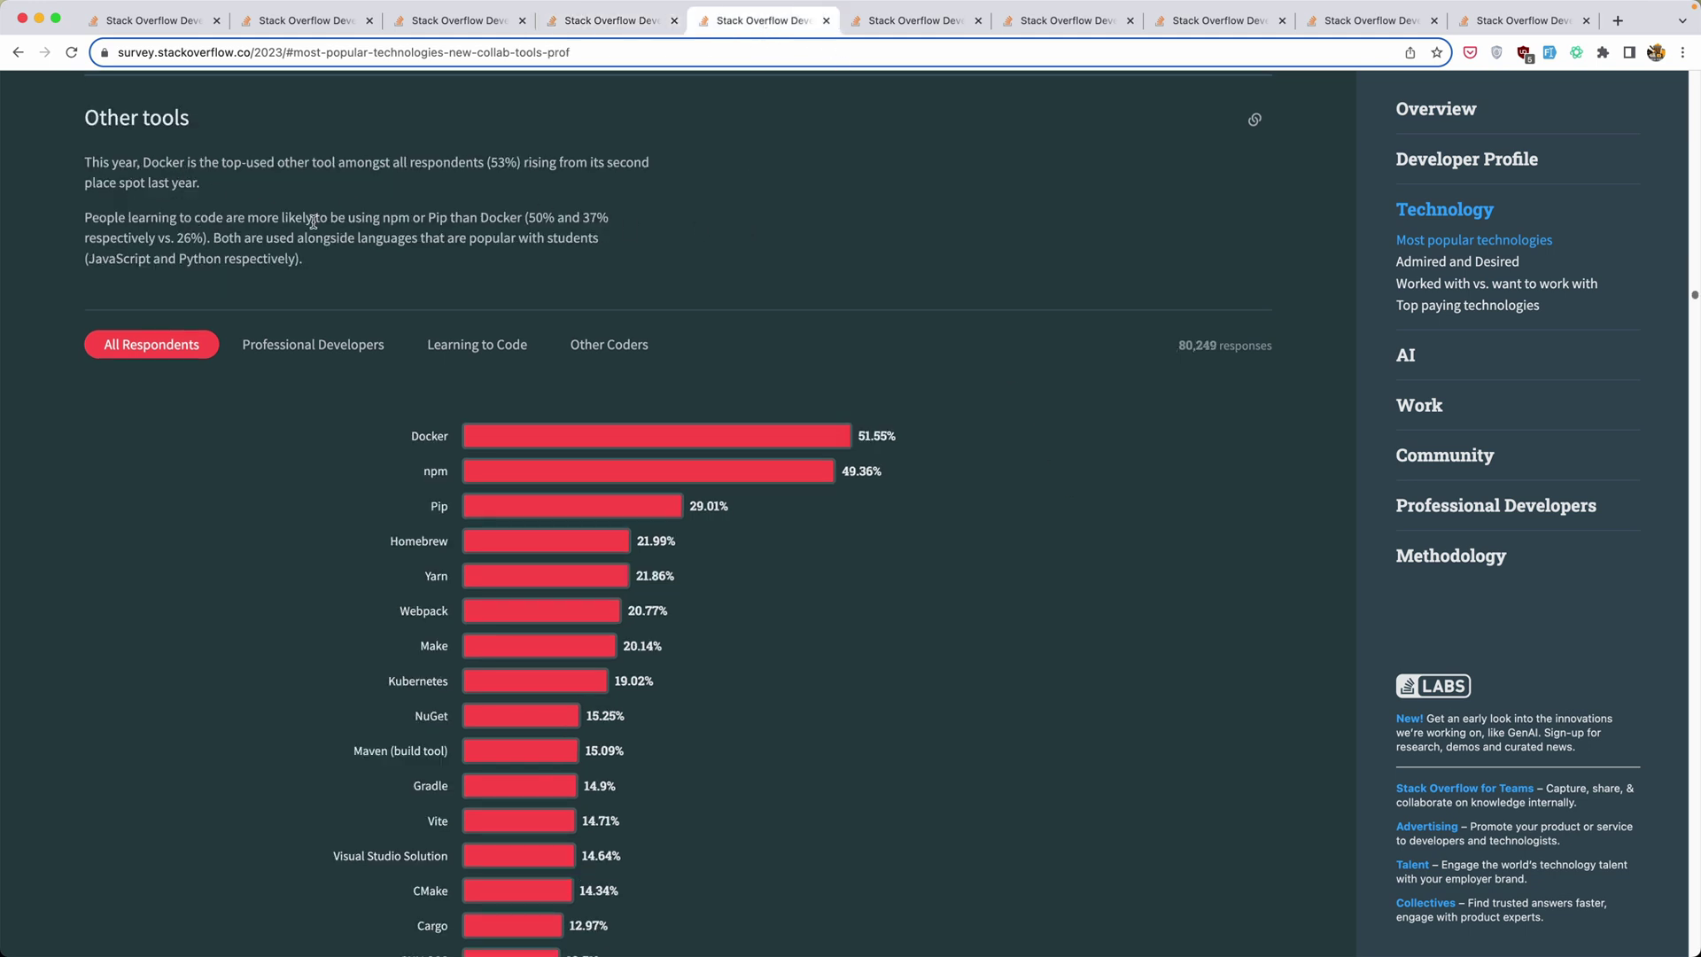
{"action": "left_click_drag", "start_coordinate": [84, 163], "coordinate": [335, 162]}
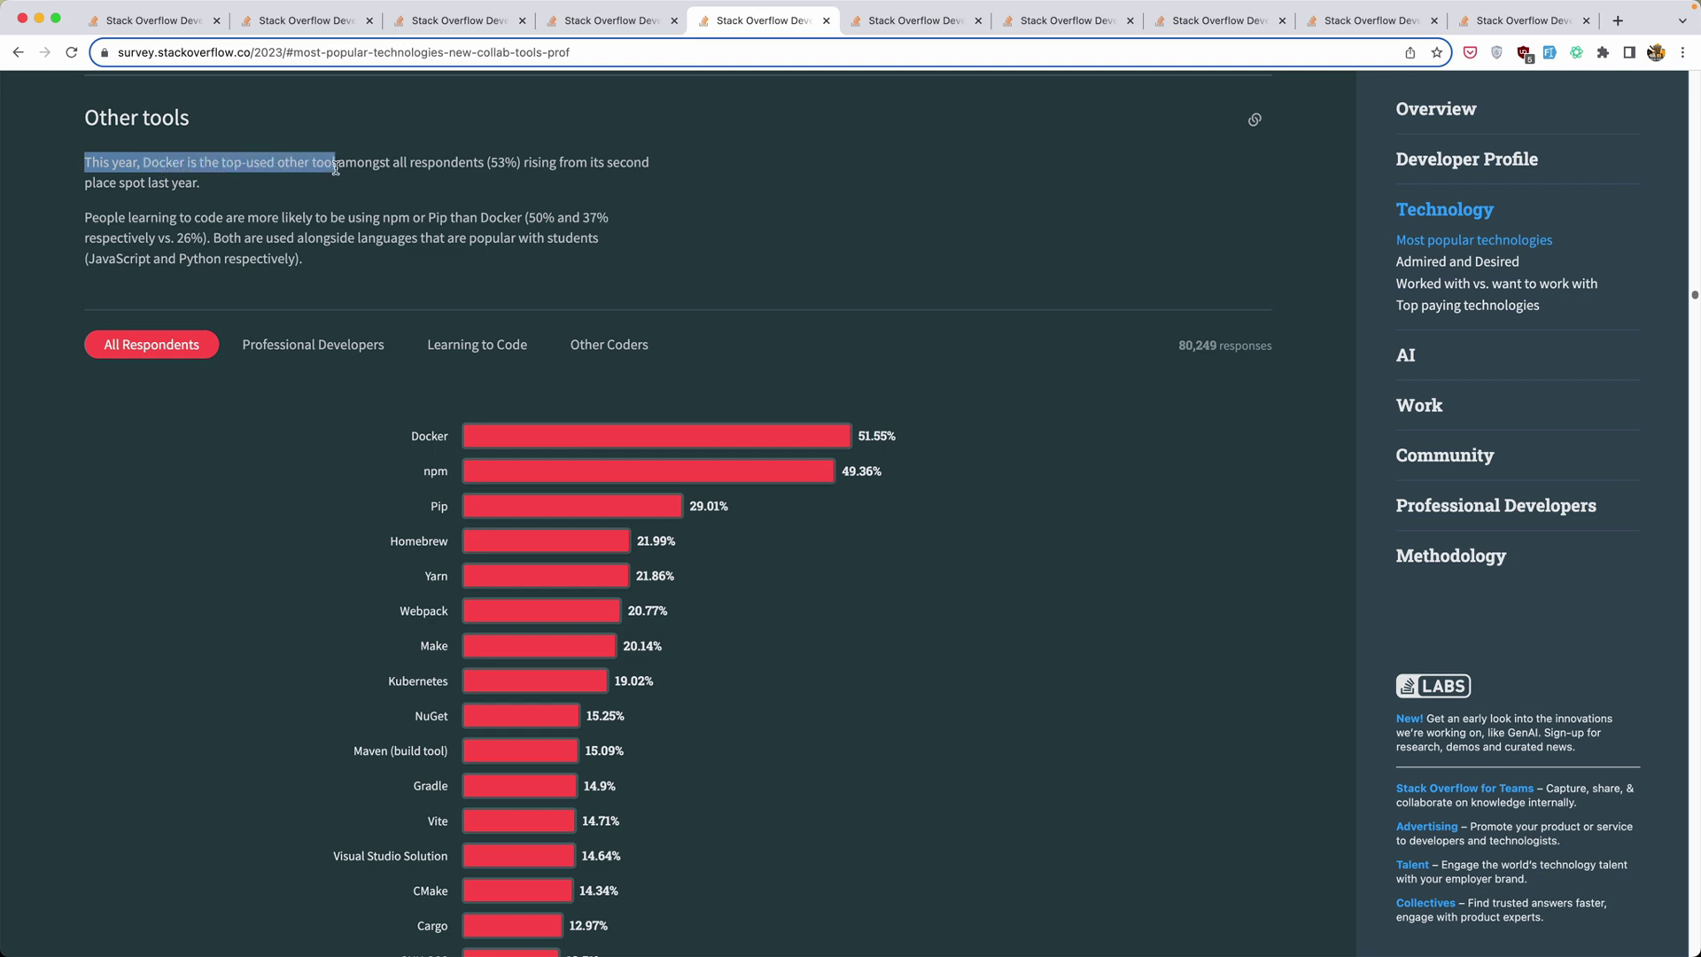
{"action": "left_click", "coordinate": [422, 433]}
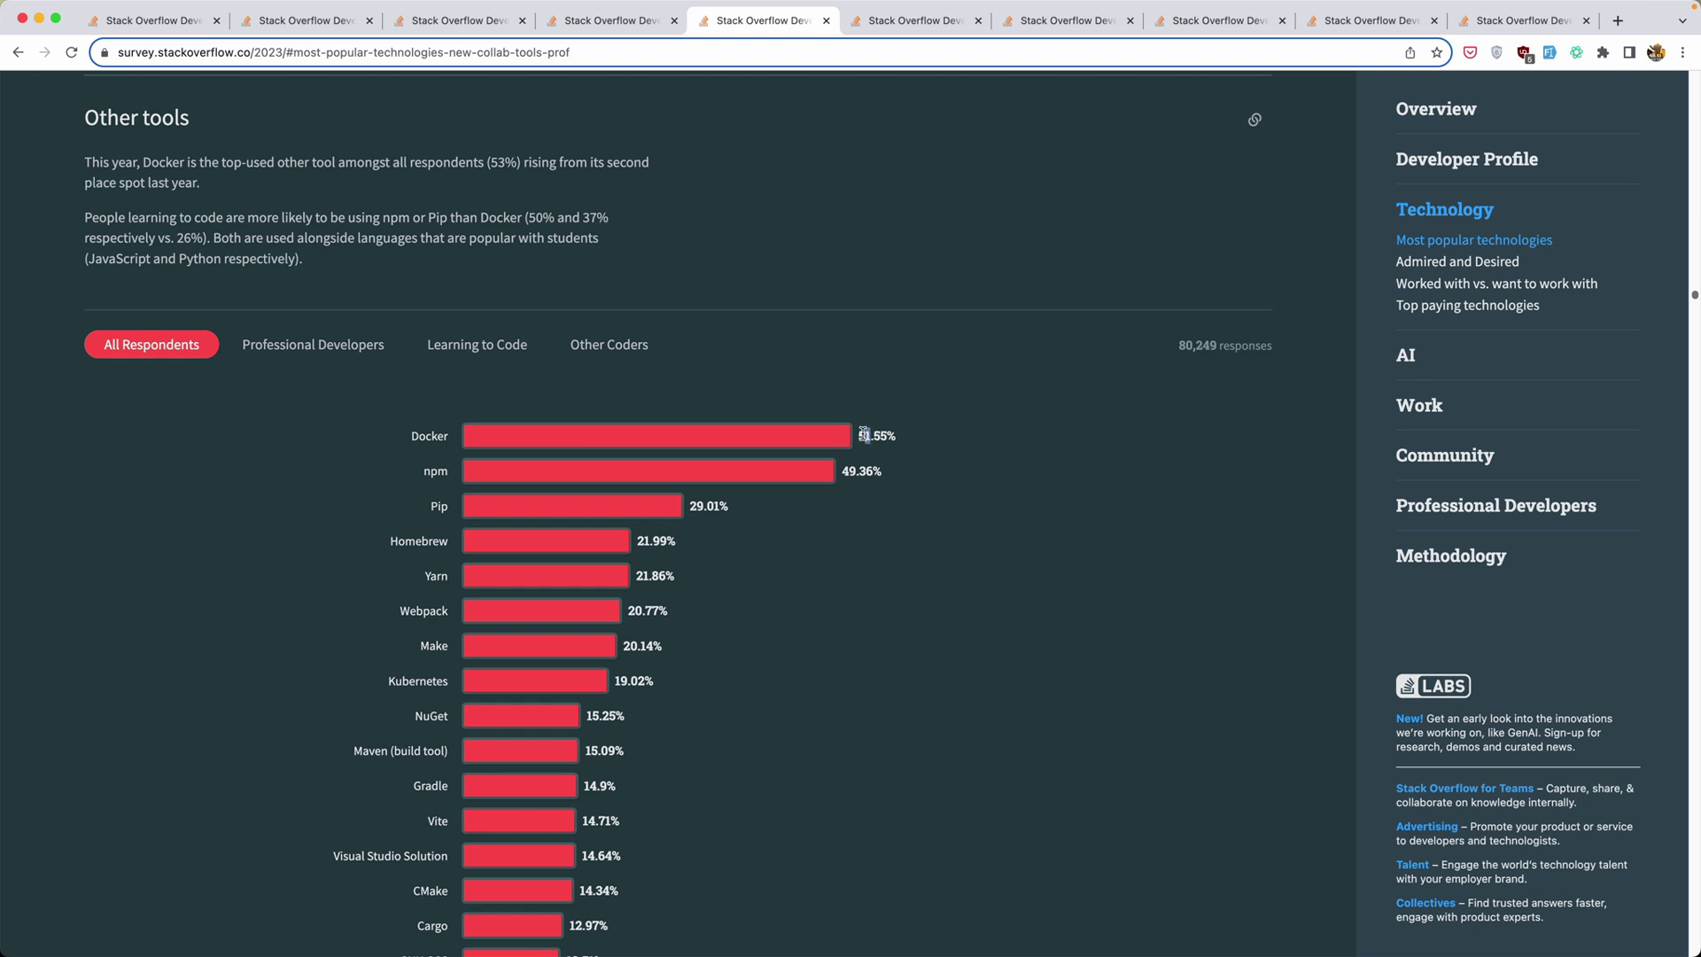
{"action": "left_click_drag", "start_coordinate": [870, 434], "coordinate": [847, 470]}
Step: Mark Pip with its 29.01% share and Vite with its 14.71% share
{"action": "left_click", "coordinate": [437, 506]}
{"action": "left_click_drag", "start_coordinate": [454, 507], "coordinate": [424, 499]}
{"action": "left_click_drag", "start_coordinate": [699, 510], "coordinate": [690, 506]}
{"action": "scroll", "coordinate": [319, 771], "scroll_direction": "down", "scroll_amount": 1}
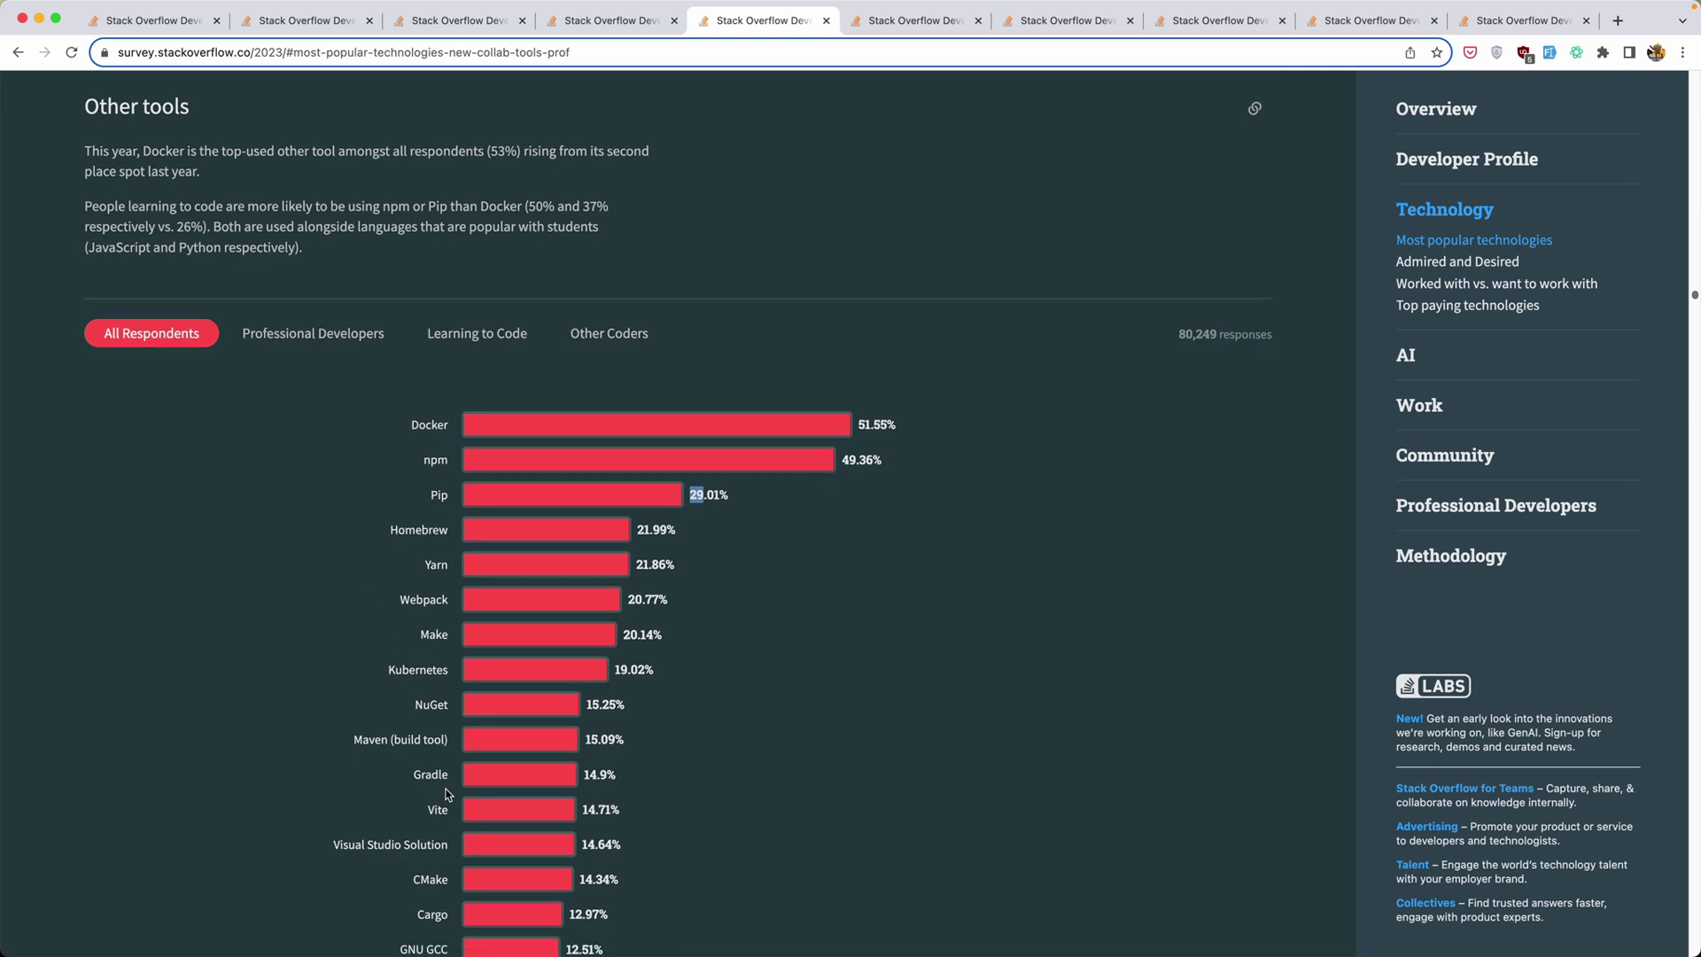
{"action": "double_click", "coordinate": [447, 811]}
{"action": "left_click_drag", "start_coordinate": [597, 808], "coordinate": [582, 809]}
{"action": "scroll", "coordinate": [306, 805], "scroll_direction": "down", "scroll_amount": 1}
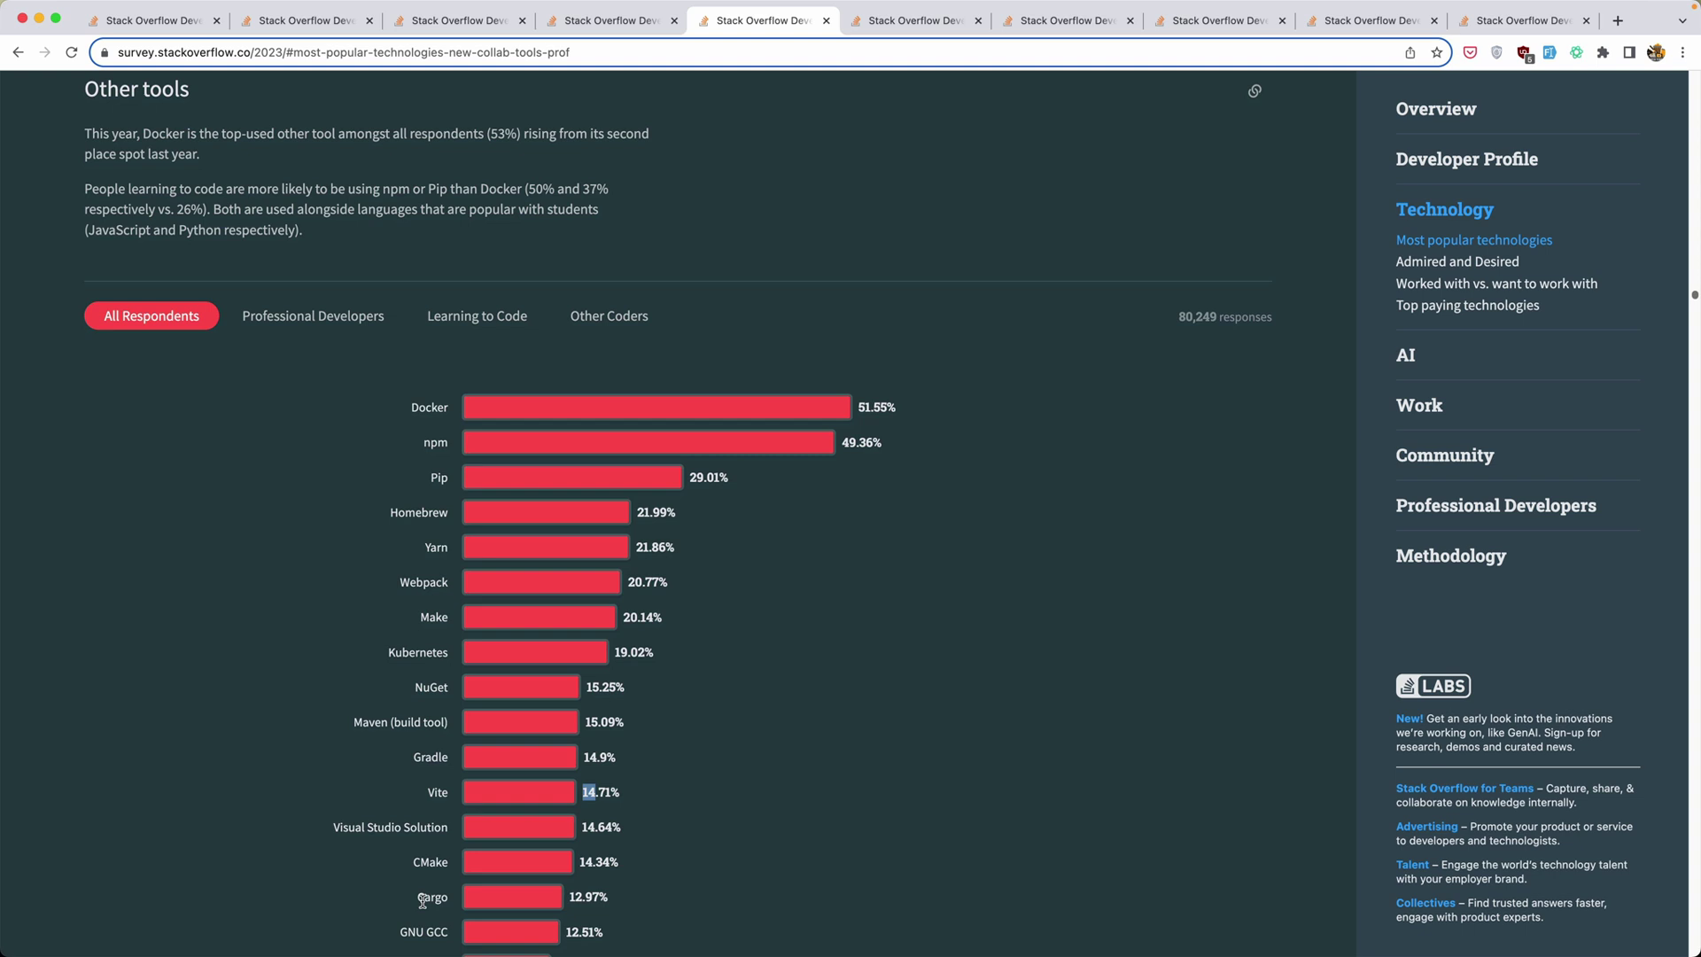
{"action": "left_click", "coordinate": [421, 901]}
{"action": "scroll", "coordinate": [322, 755], "scroll_direction": "down", "scroll_amount": 2}
{"action": "scroll", "coordinate": [321, 748], "scroll_direction": "down", "scroll_amount": 2}
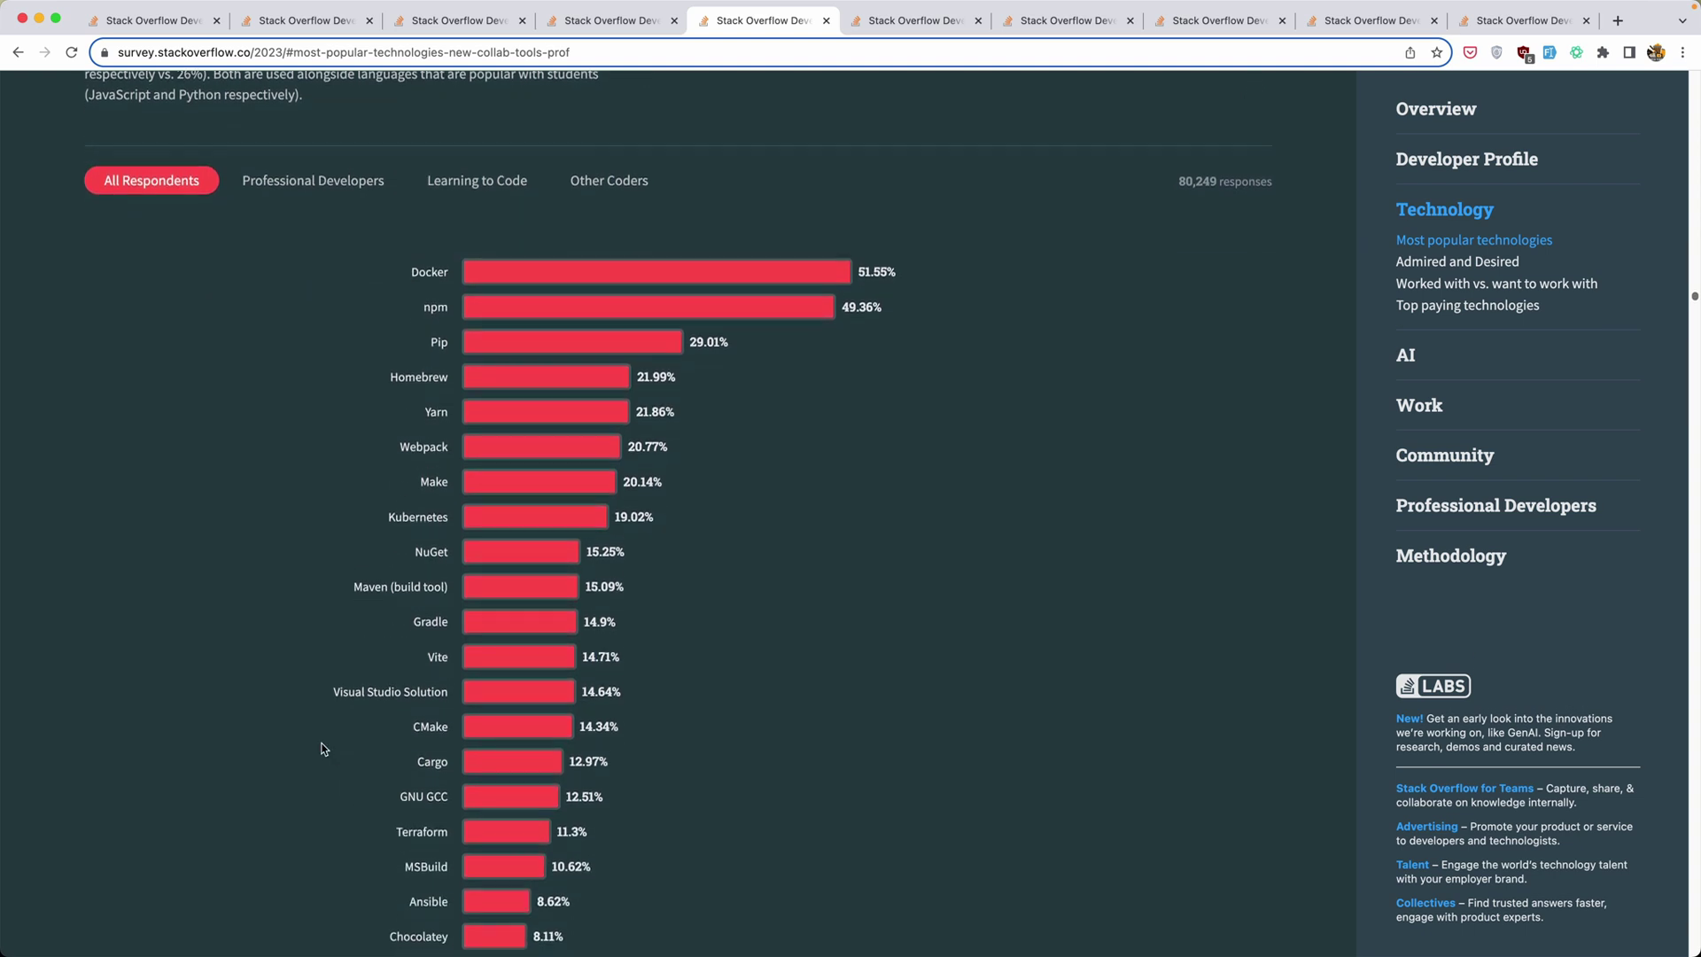
{"action": "scroll", "coordinate": [320, 748], "scroll_direction": "down", "scroll_amount": 1}
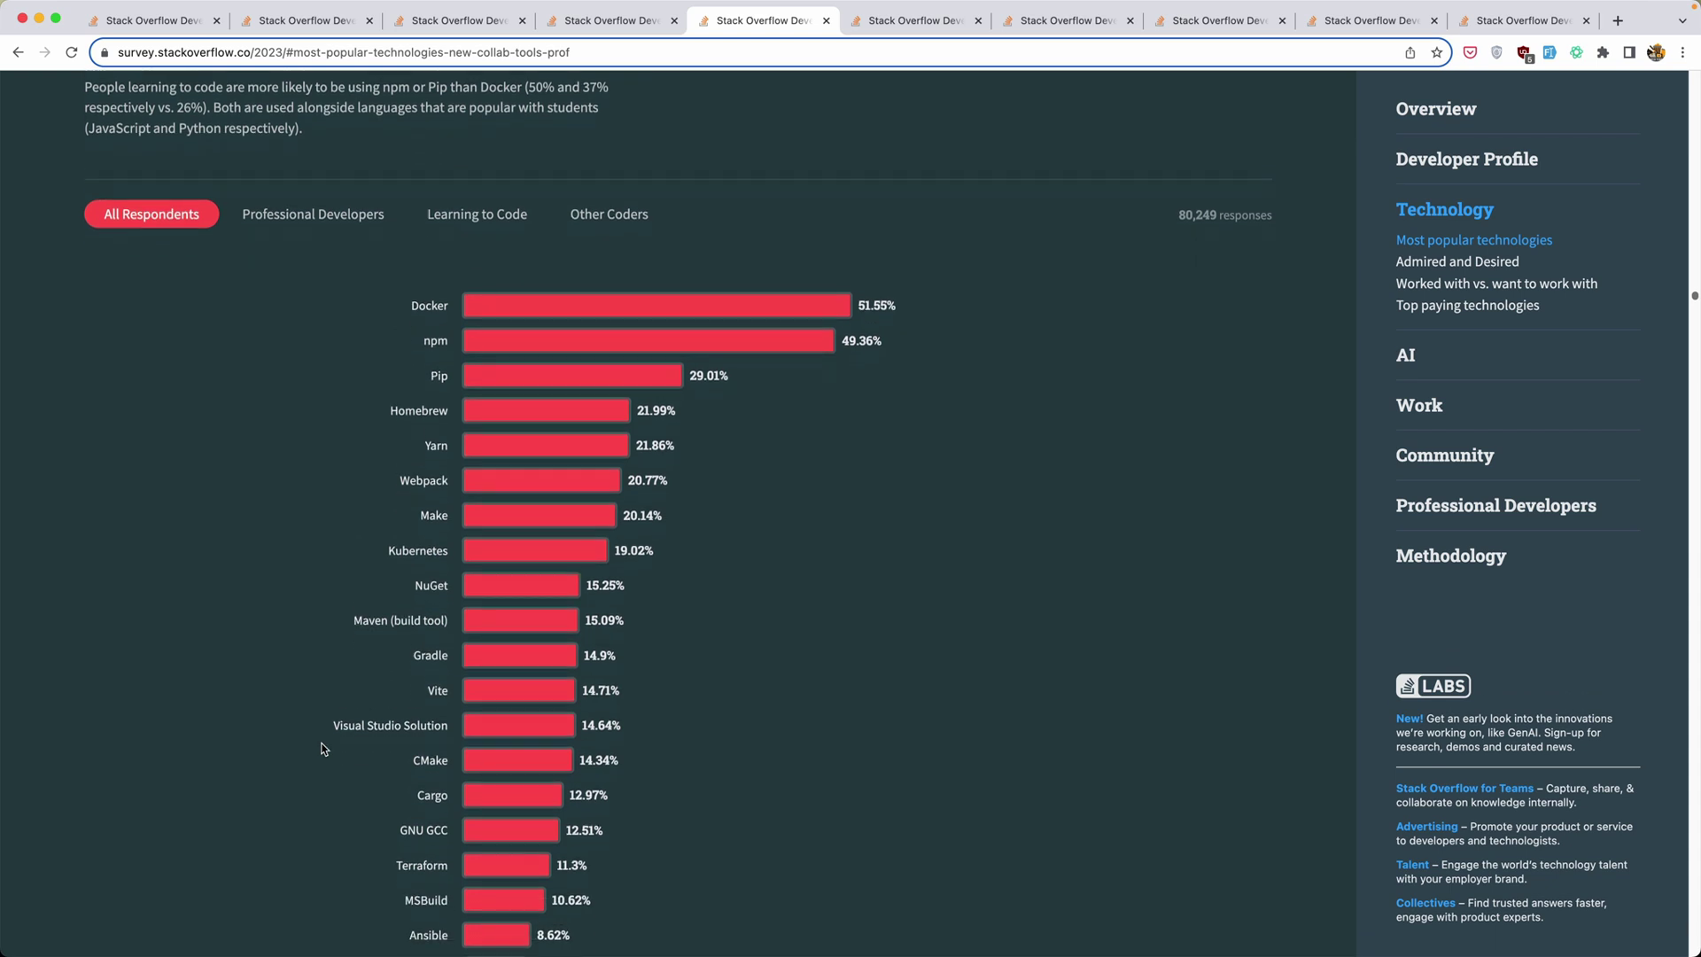
{"action": "scroll", "coordinate": [320, 748], "scroll_direction": "down", "scroll_amount": 5}
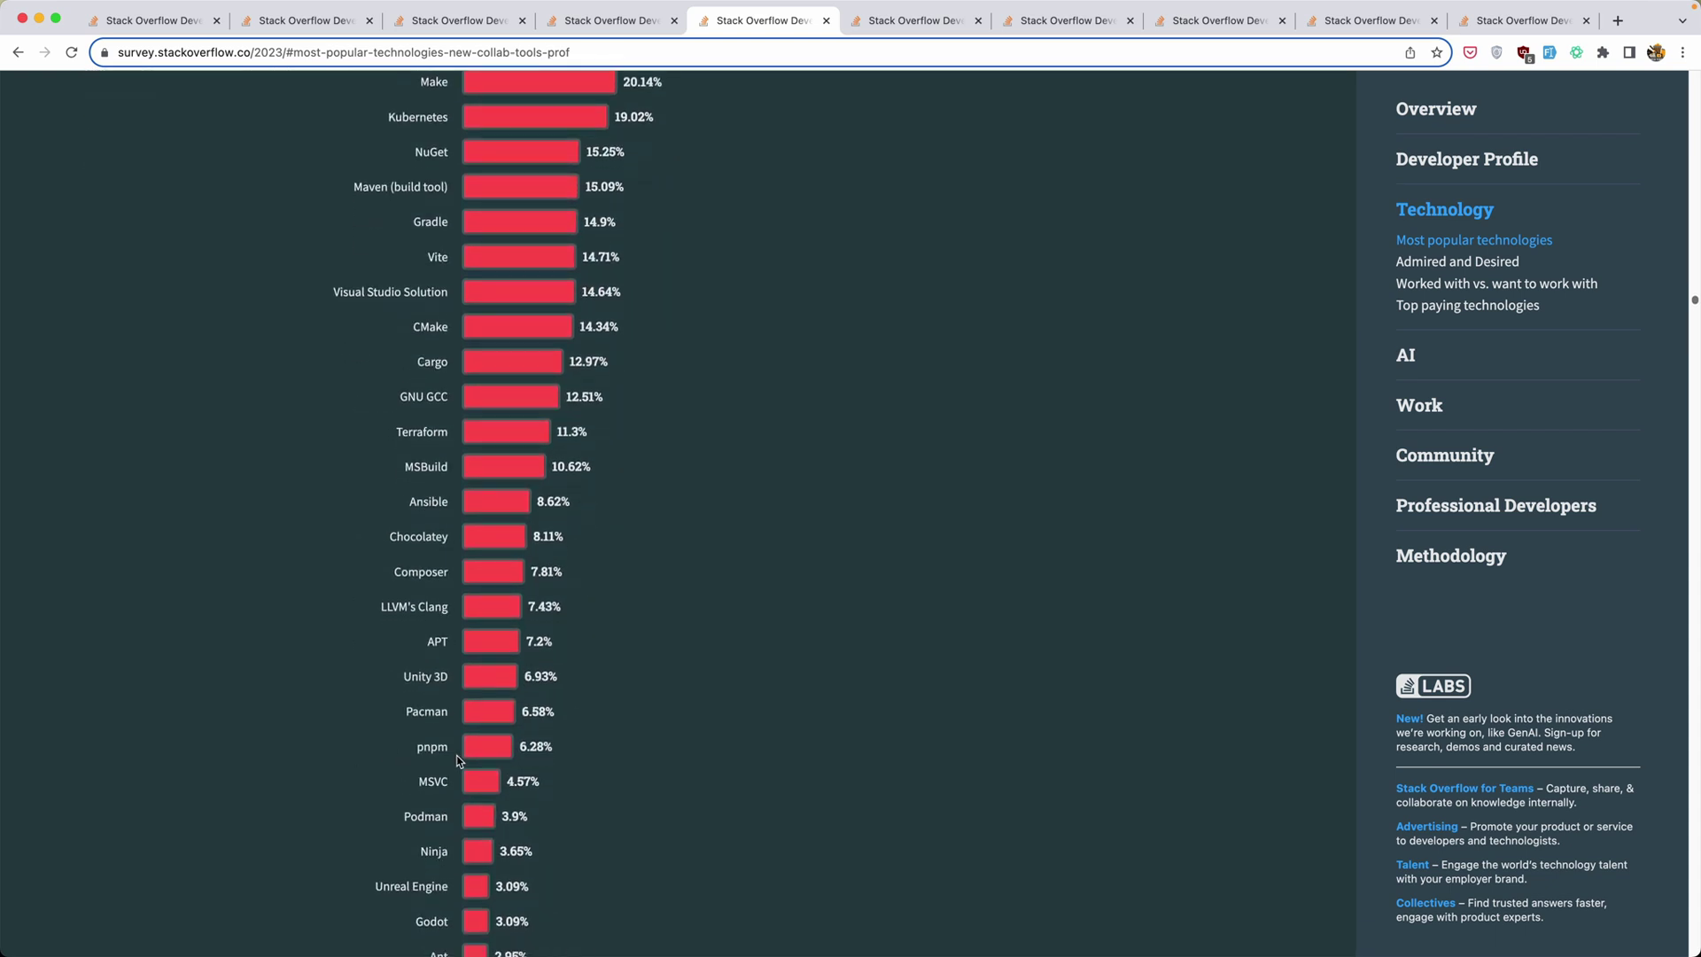
Step: Highlight the pnpm label and its 6.28% share
{"action": "left_click_drag", "start_coordinate": [447, 749], "coordinate": [417, 746]}
{"action": "left_click_drag", "start_coordinate": [528, 747], "coordinate": [520, 747]}
{"action": "scroll", "coordinate": [408, 828], "scroll_direction": "down", "scroll_amount": 4}
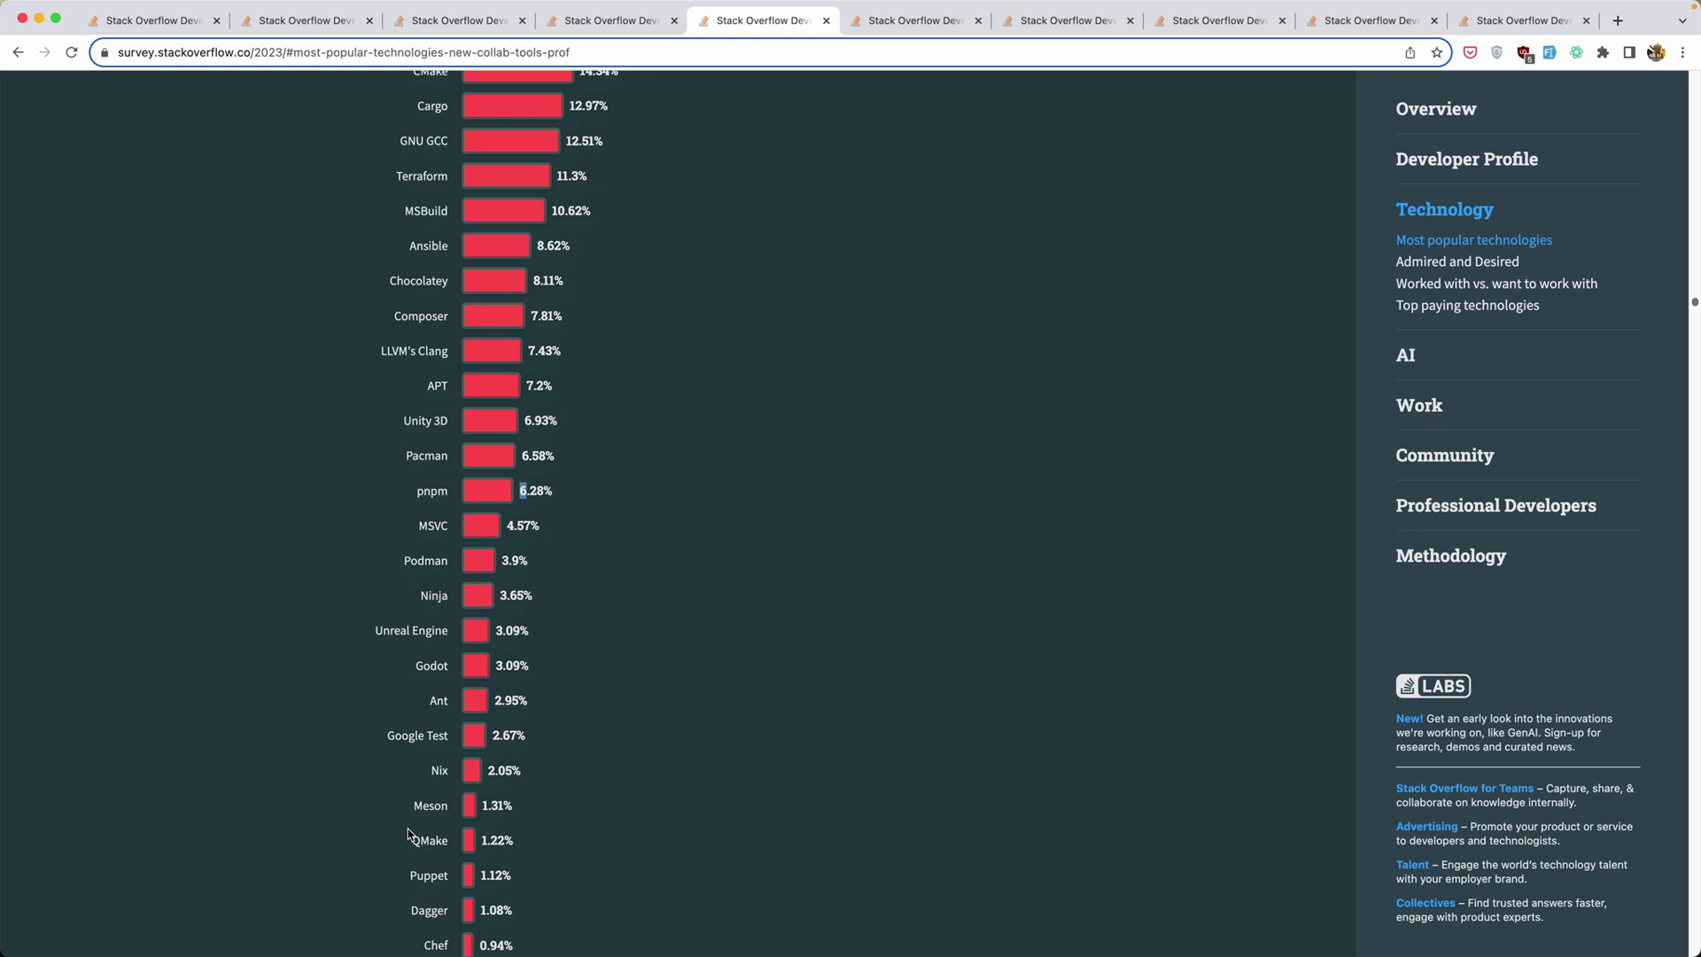
{"action": "scroll", "coordinate": [360, 797], "scroll_direction": "down", "scroll_amount": 1}
{"action": "scroll", "coordinate": [360, 794], "scroll_direction": "down", "scroll_amount": 1}
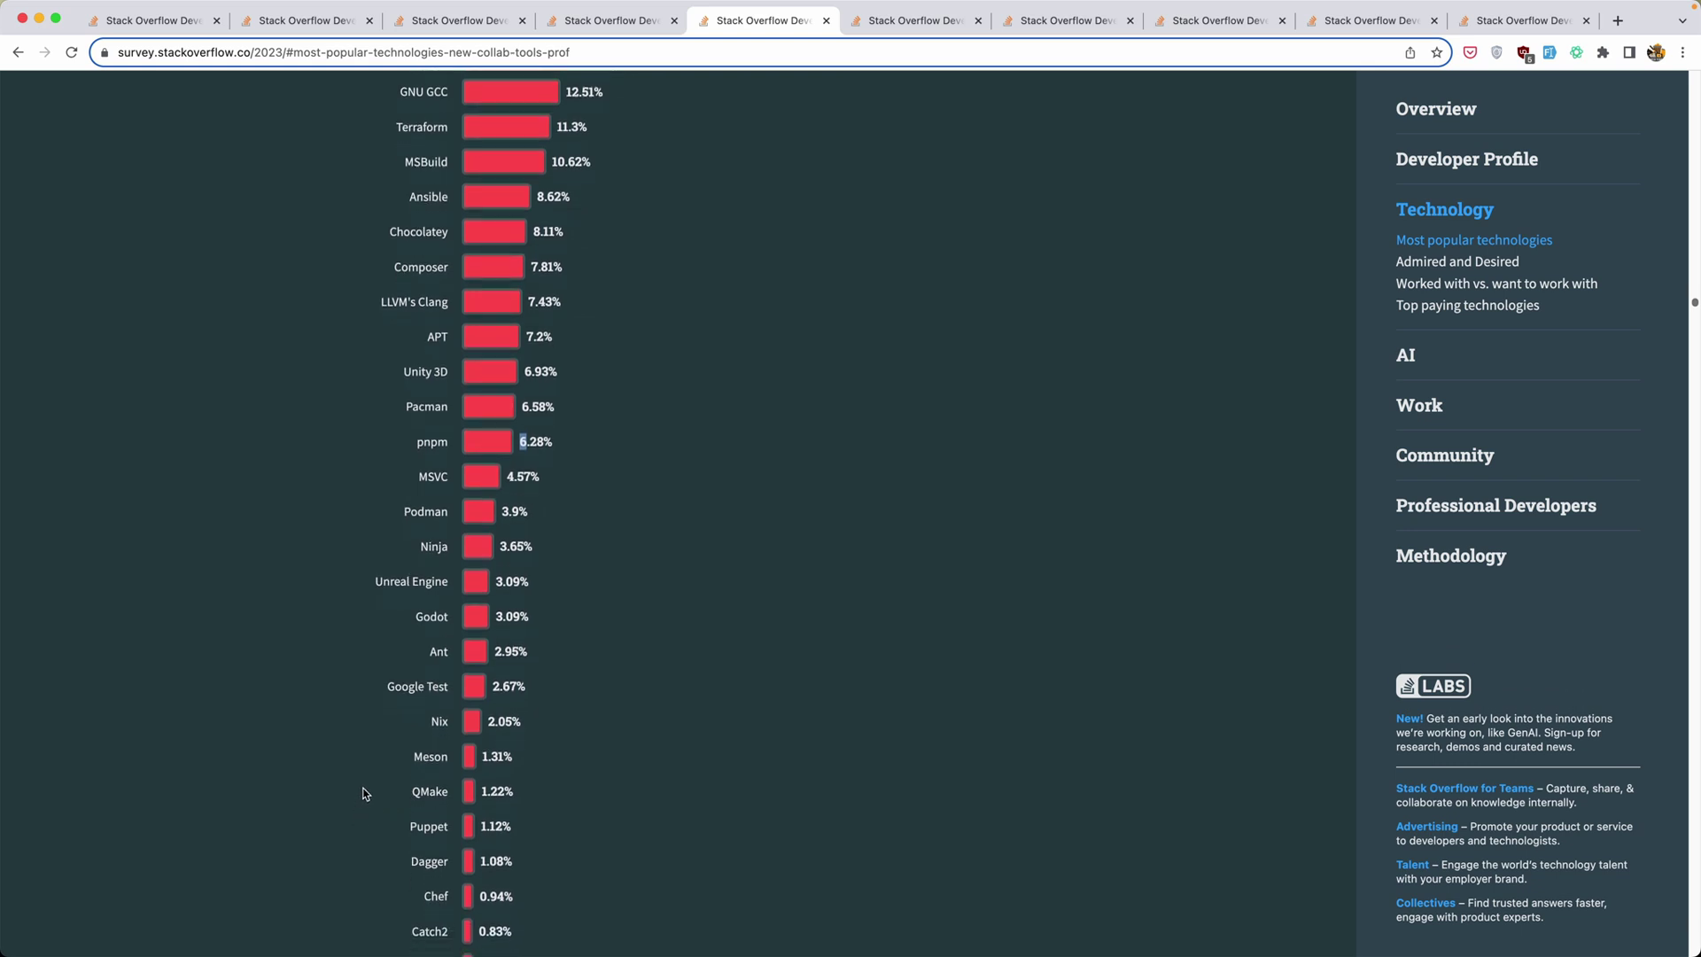
{"action": "scroll", "coordinate": [364, 794], "scroll_direction": "down", "scroll_amount": 1}
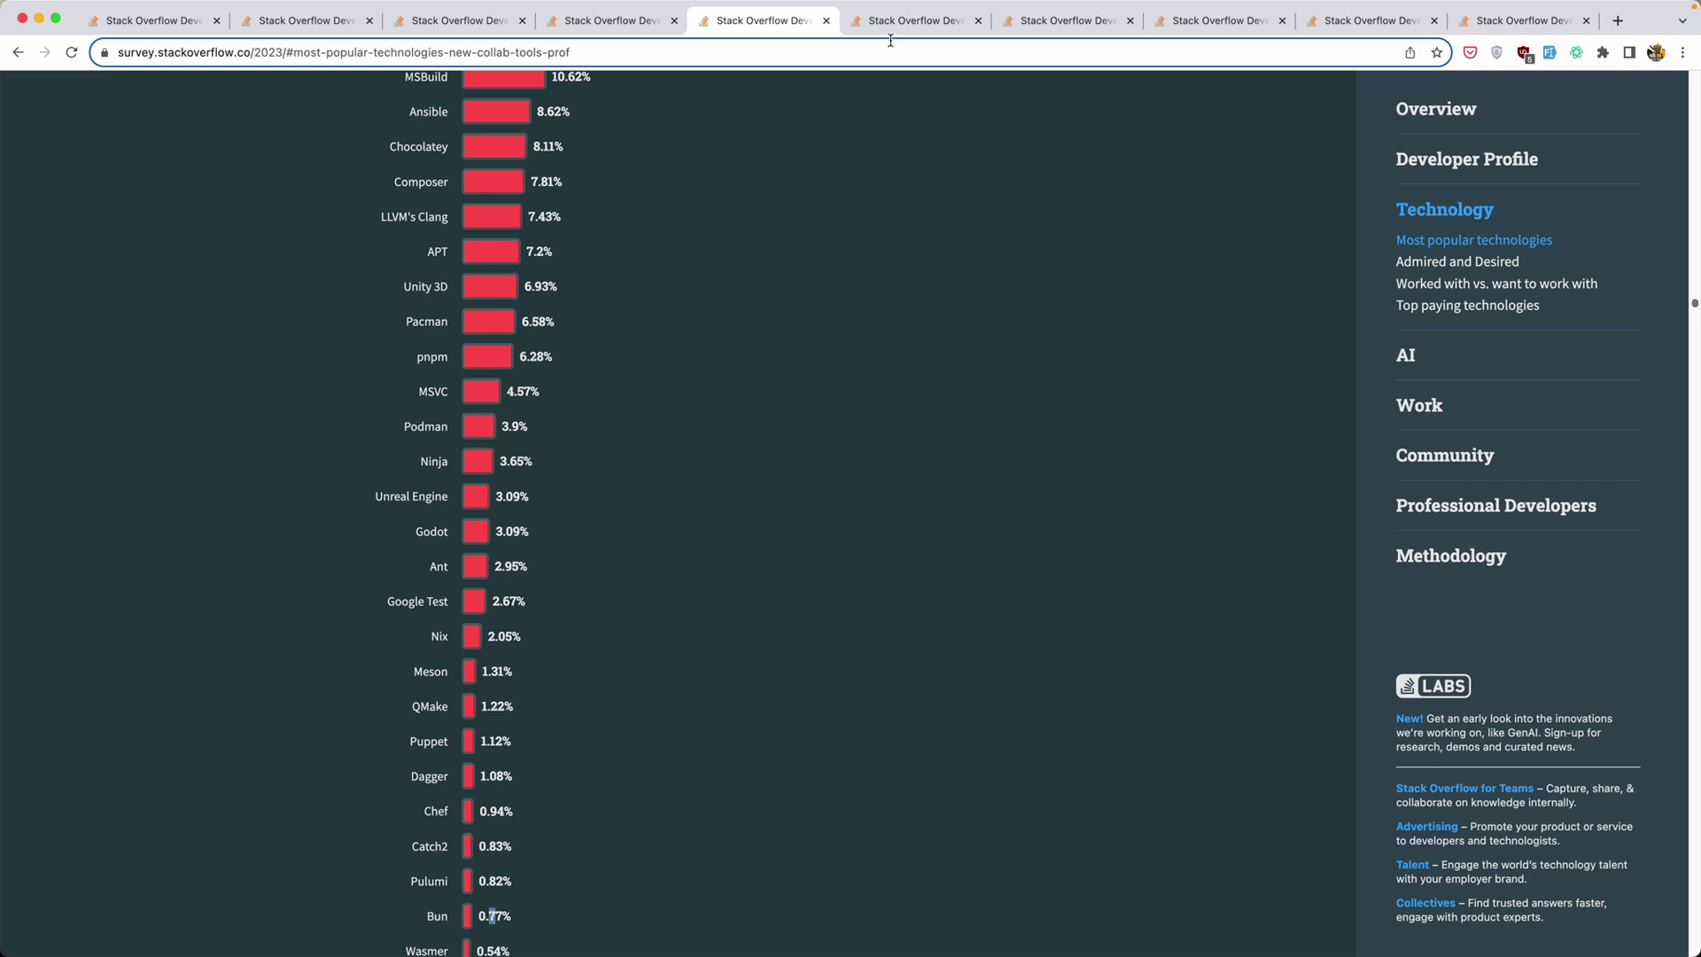
Step: On the IDE chart, highlight Visual Studio Code at 73.71% and PhpStorm at 6.09%
{"action": "left_click", "coordinate": [917, 24]}
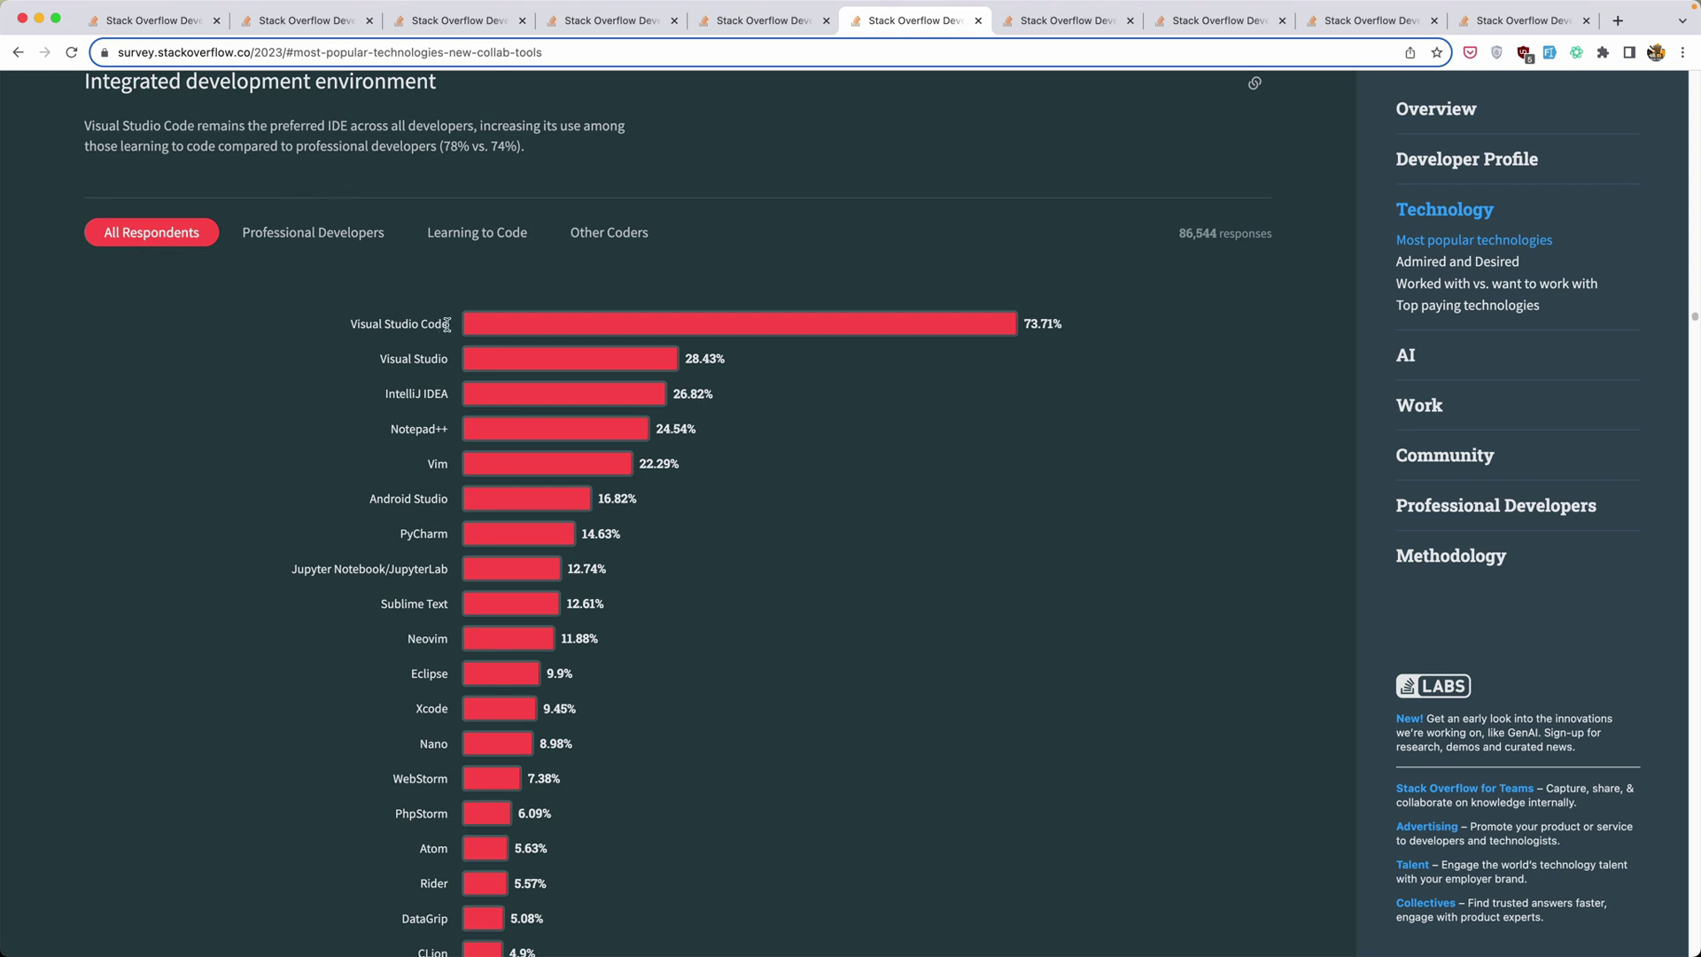
{"action": "triple_click", "coordinate": [351, 334]}
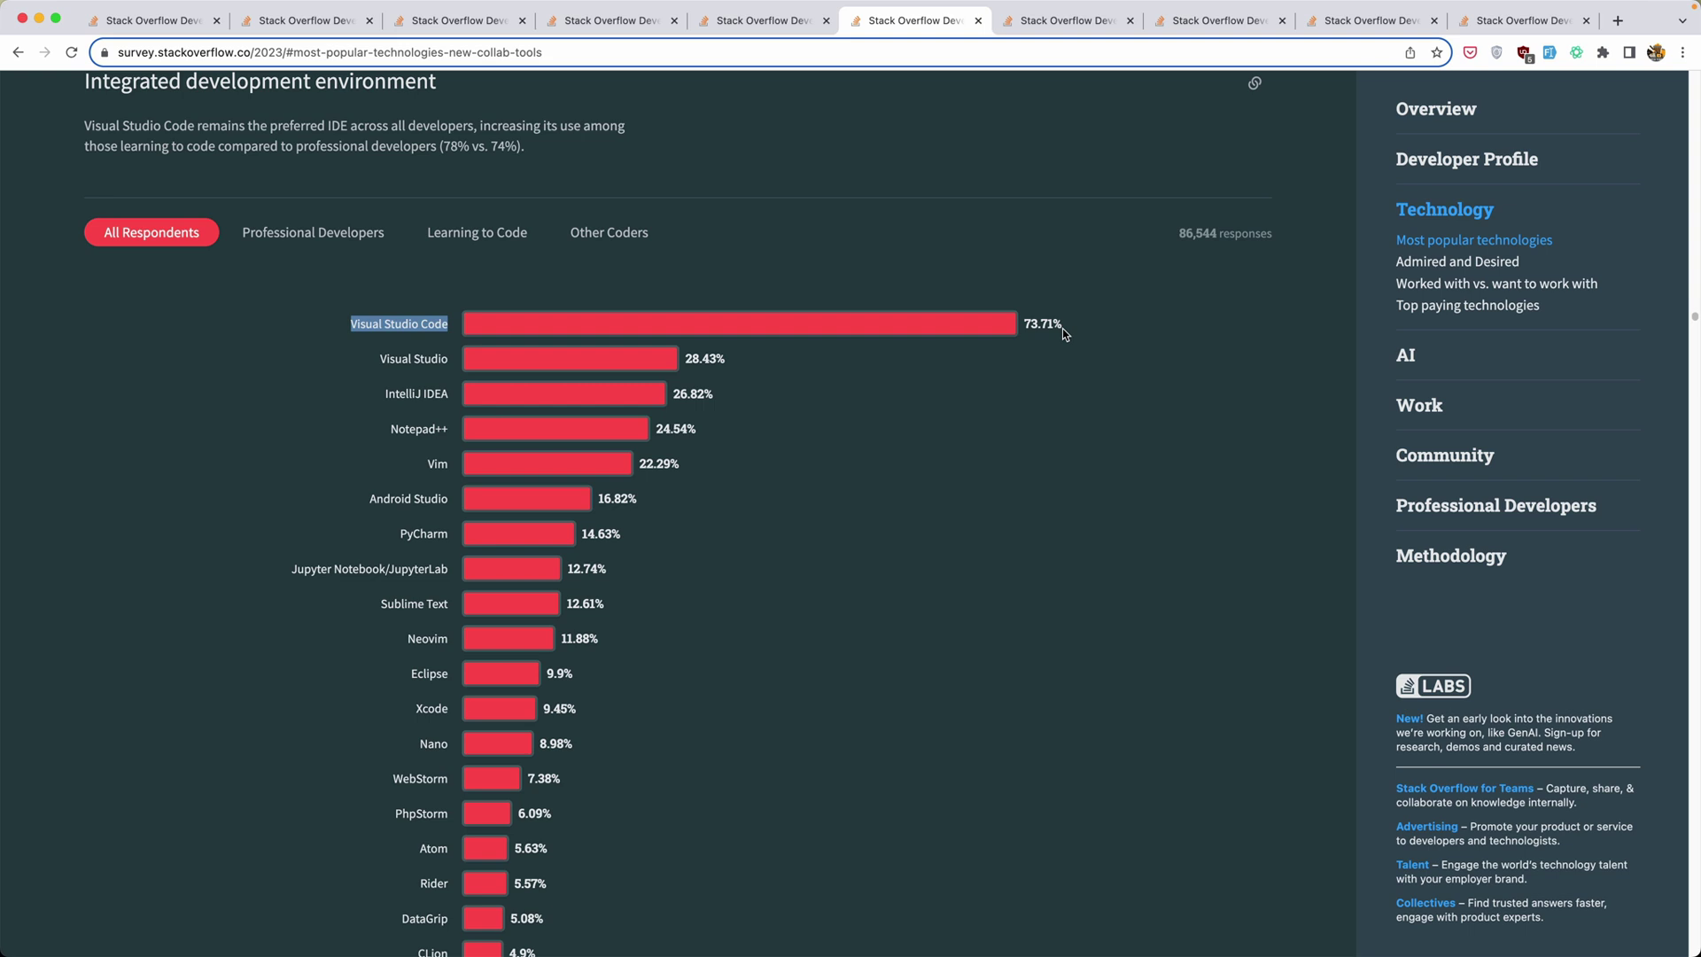
{"action": "left_click_drag", "start_coordinate": [1042, 322], "coordinate": [1027, 323]}
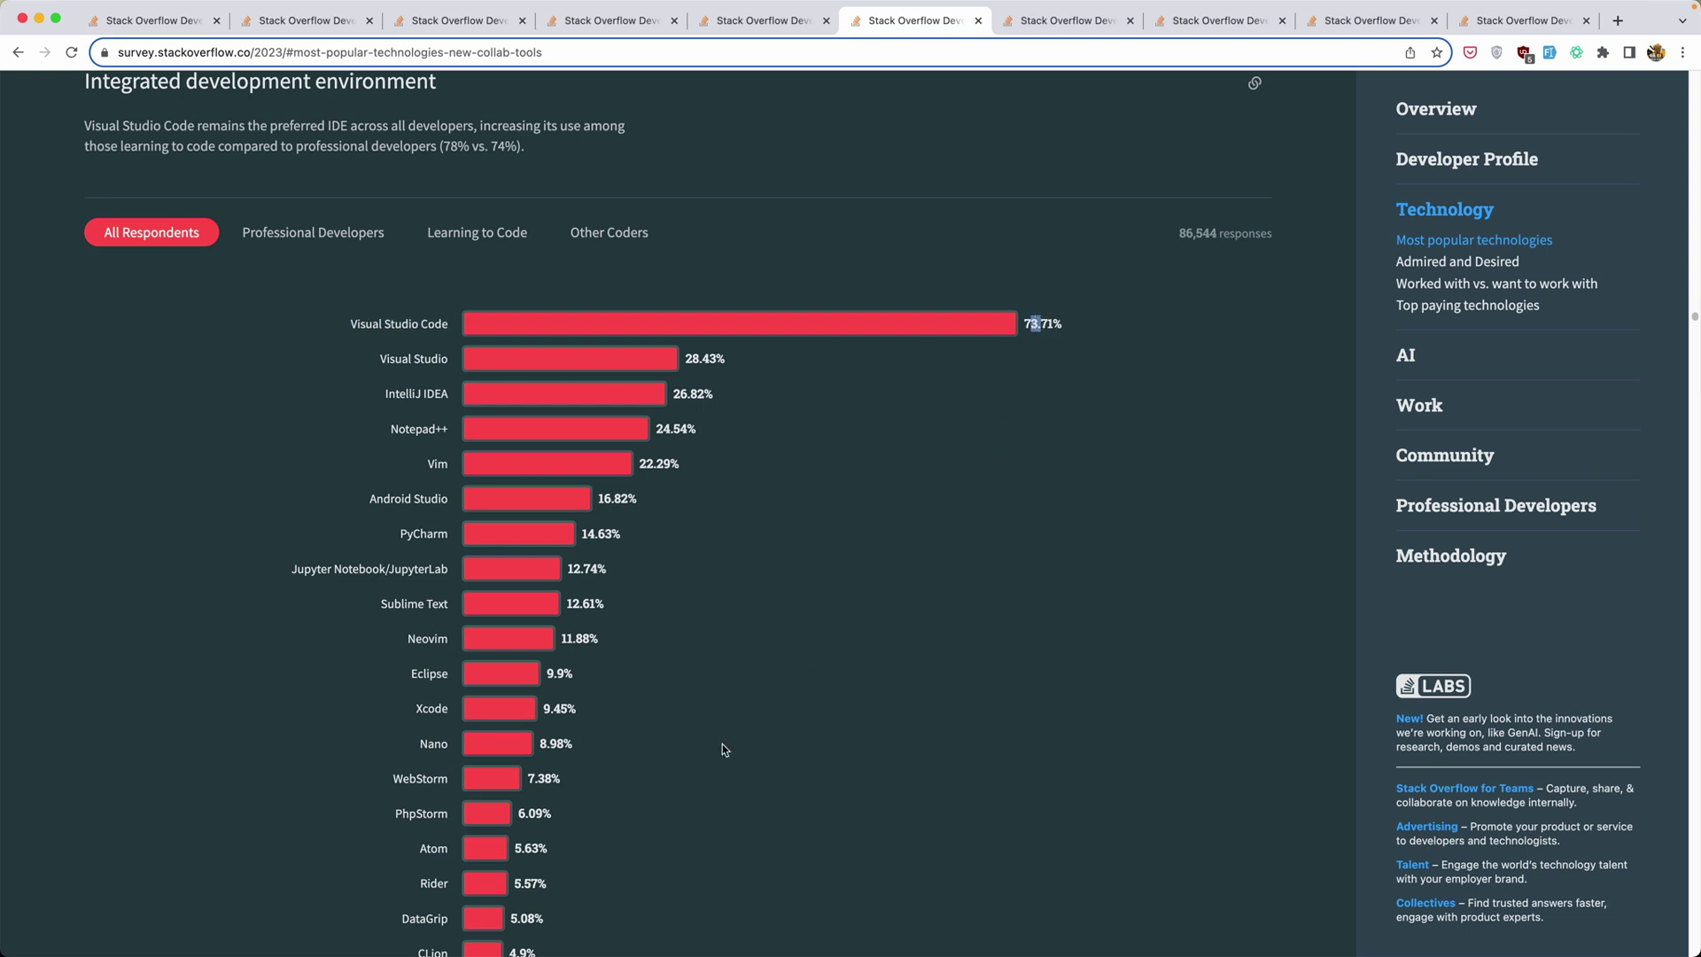
{"action": "double_click", "coordinate": [416, 812]}
{"action": "left_click_drag", "start_coordinate": [528, 814], "coordinate": [516, 813]}
Step: On the Operating system chart, highlight Windows' 59.72% personal and 46.91% professional use
{"action": "left_click", "coordinate": [1033, 24]}
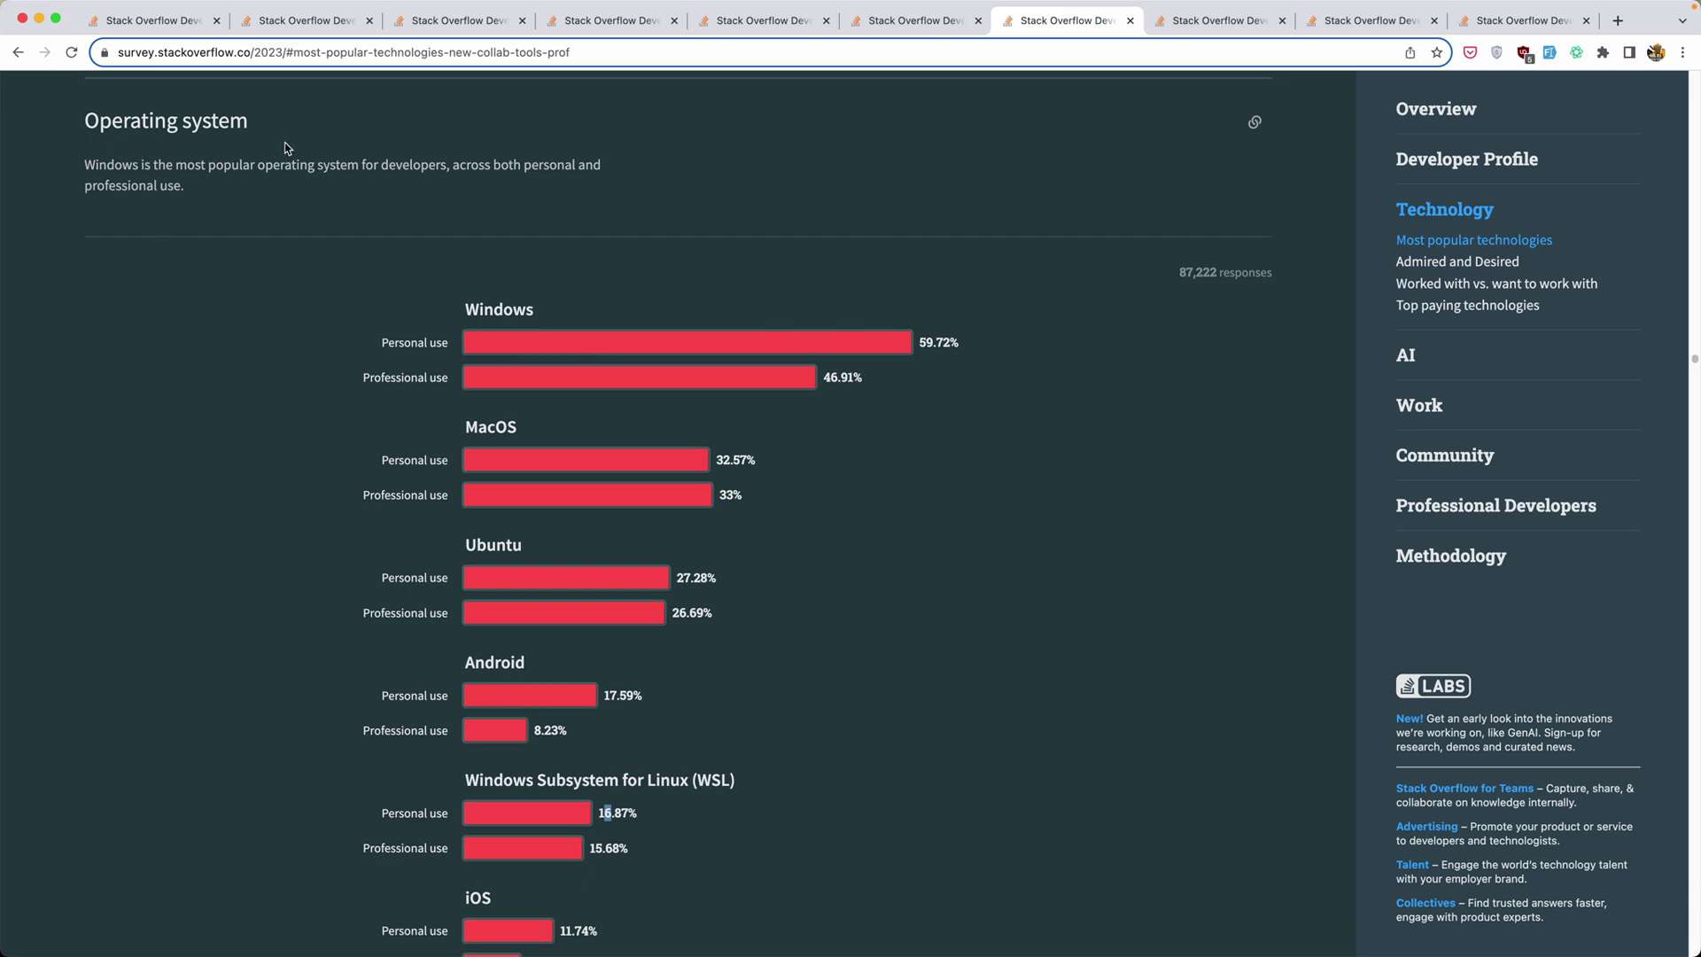
{"action": "left_click_drag", "start_coordinate": [552, 310], "coordinate": [464, 309]}
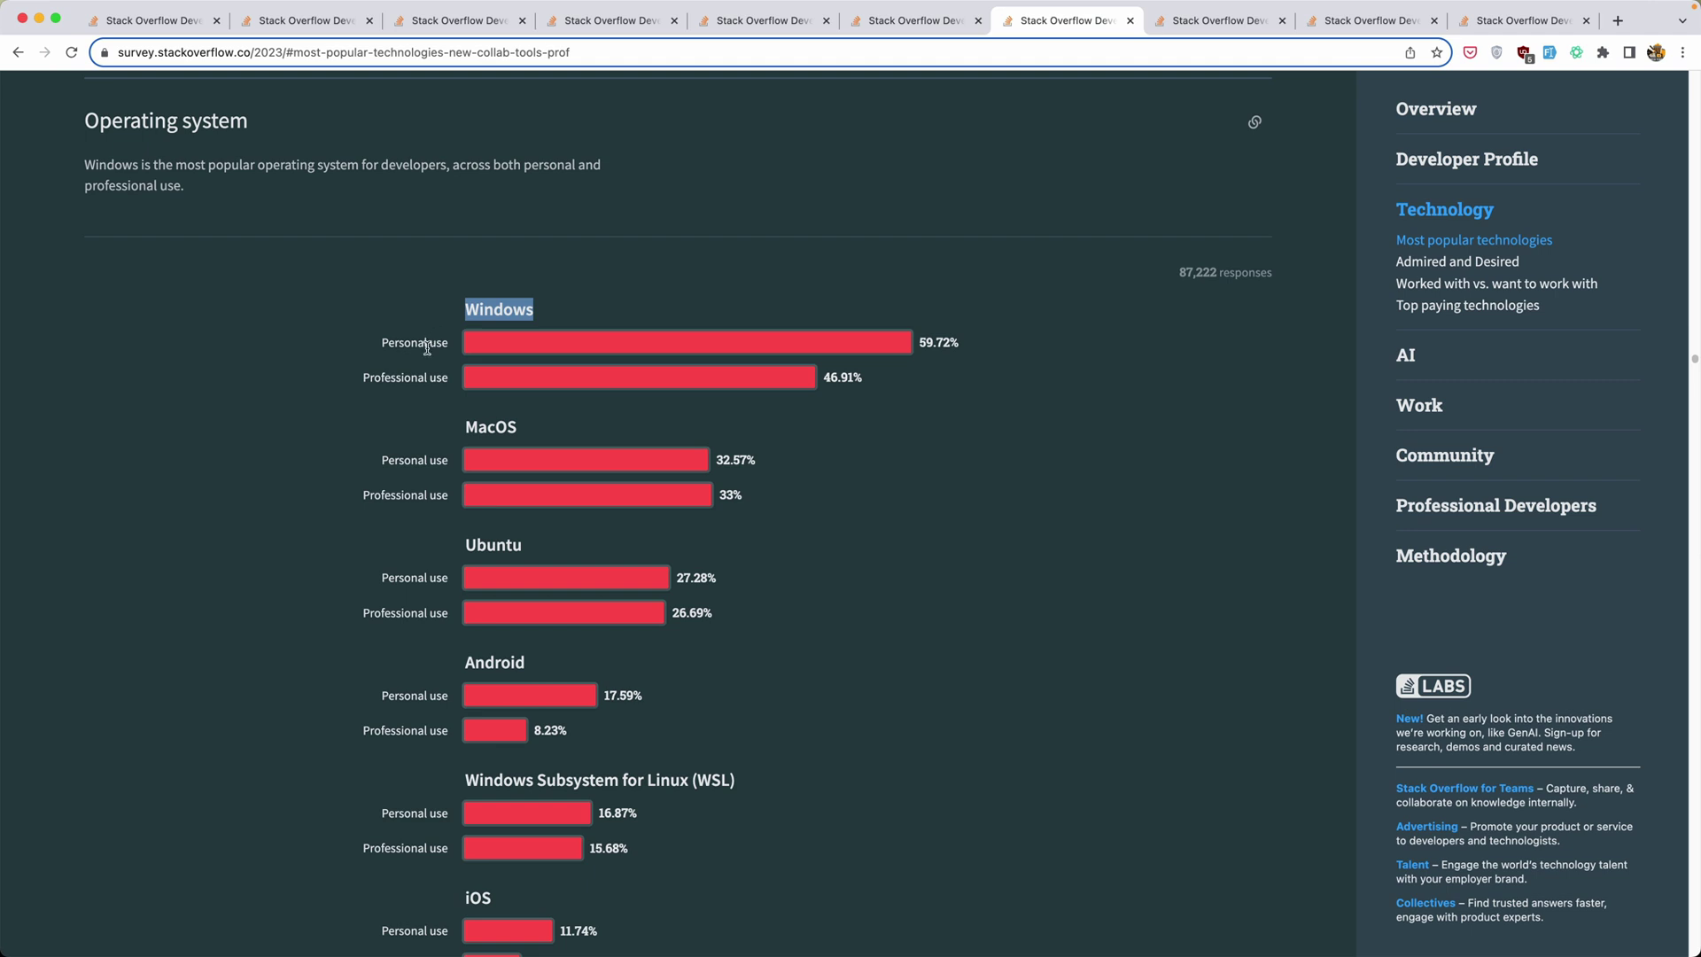
{"action": "left_click_drag", "start_coordinate": [429, 342], "coordinate": [382, 342]}
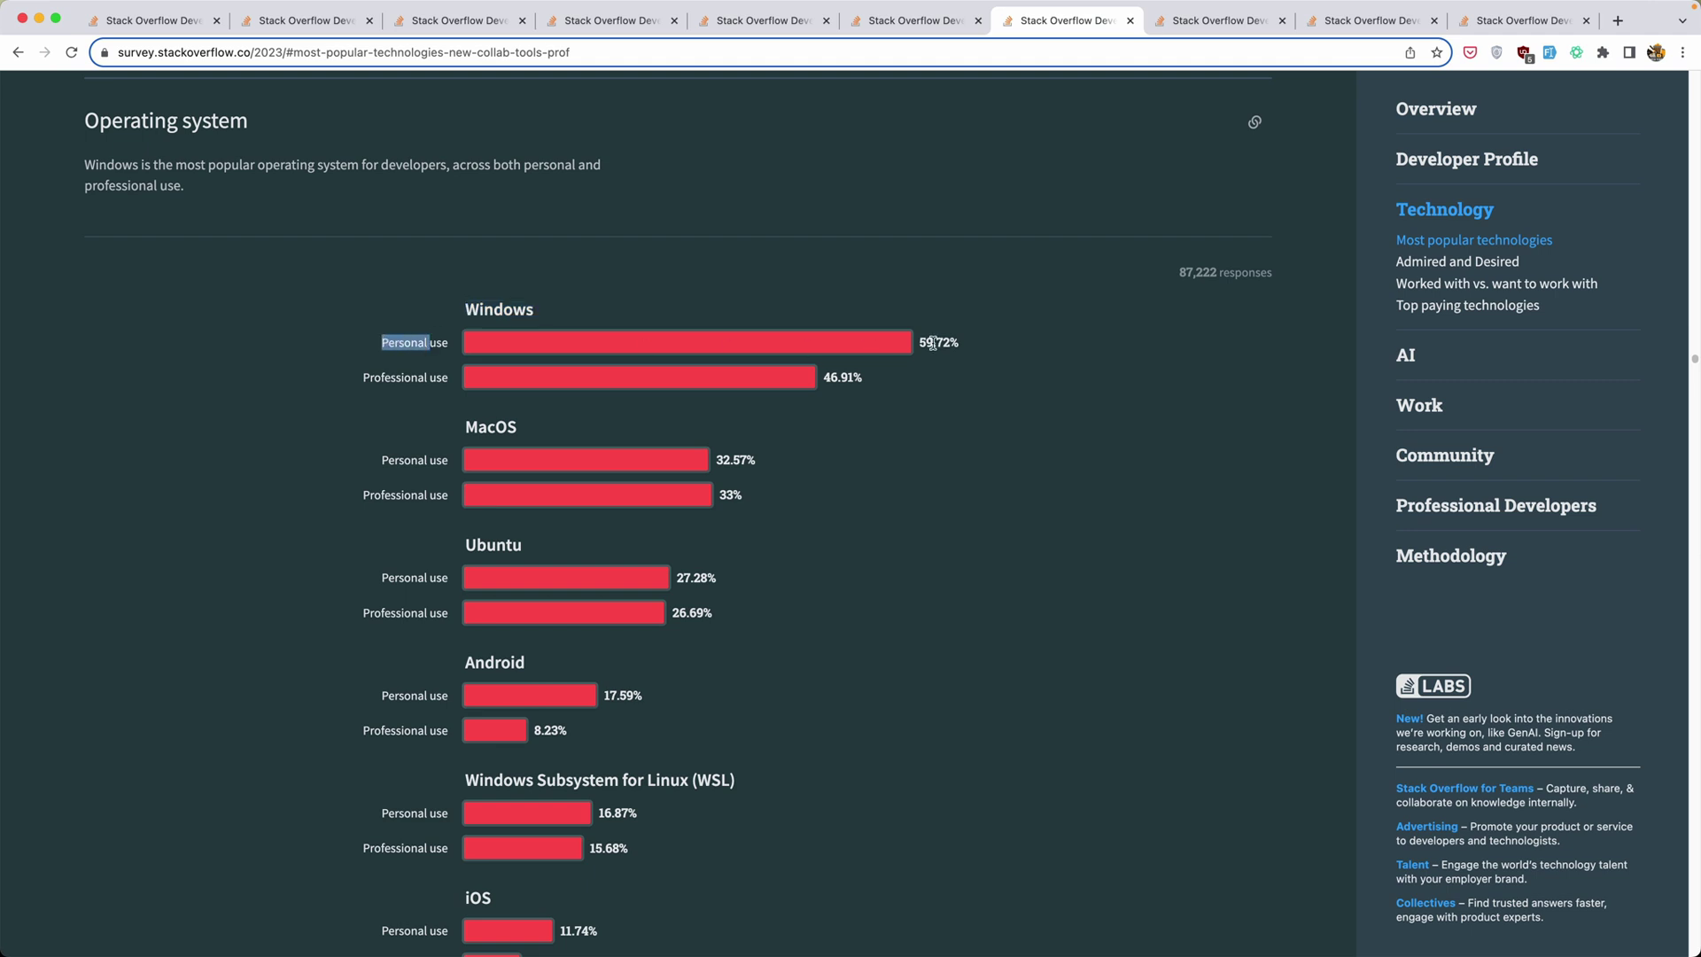
{"action": "left_click_drag", "start_coordinate": [934, 342], "coordinate": [920, 342]}
{"action": "left_click_drag", "start_coordinate": [824, 378], "coordinate": [833, 378]}
Step: Highlight ChatGPT's 83.24% and Bing AI's 20.6% on the AI search tools chart, then go to Admired and Desired
{"action": "left_click", "coordinate": [1199, 26]}
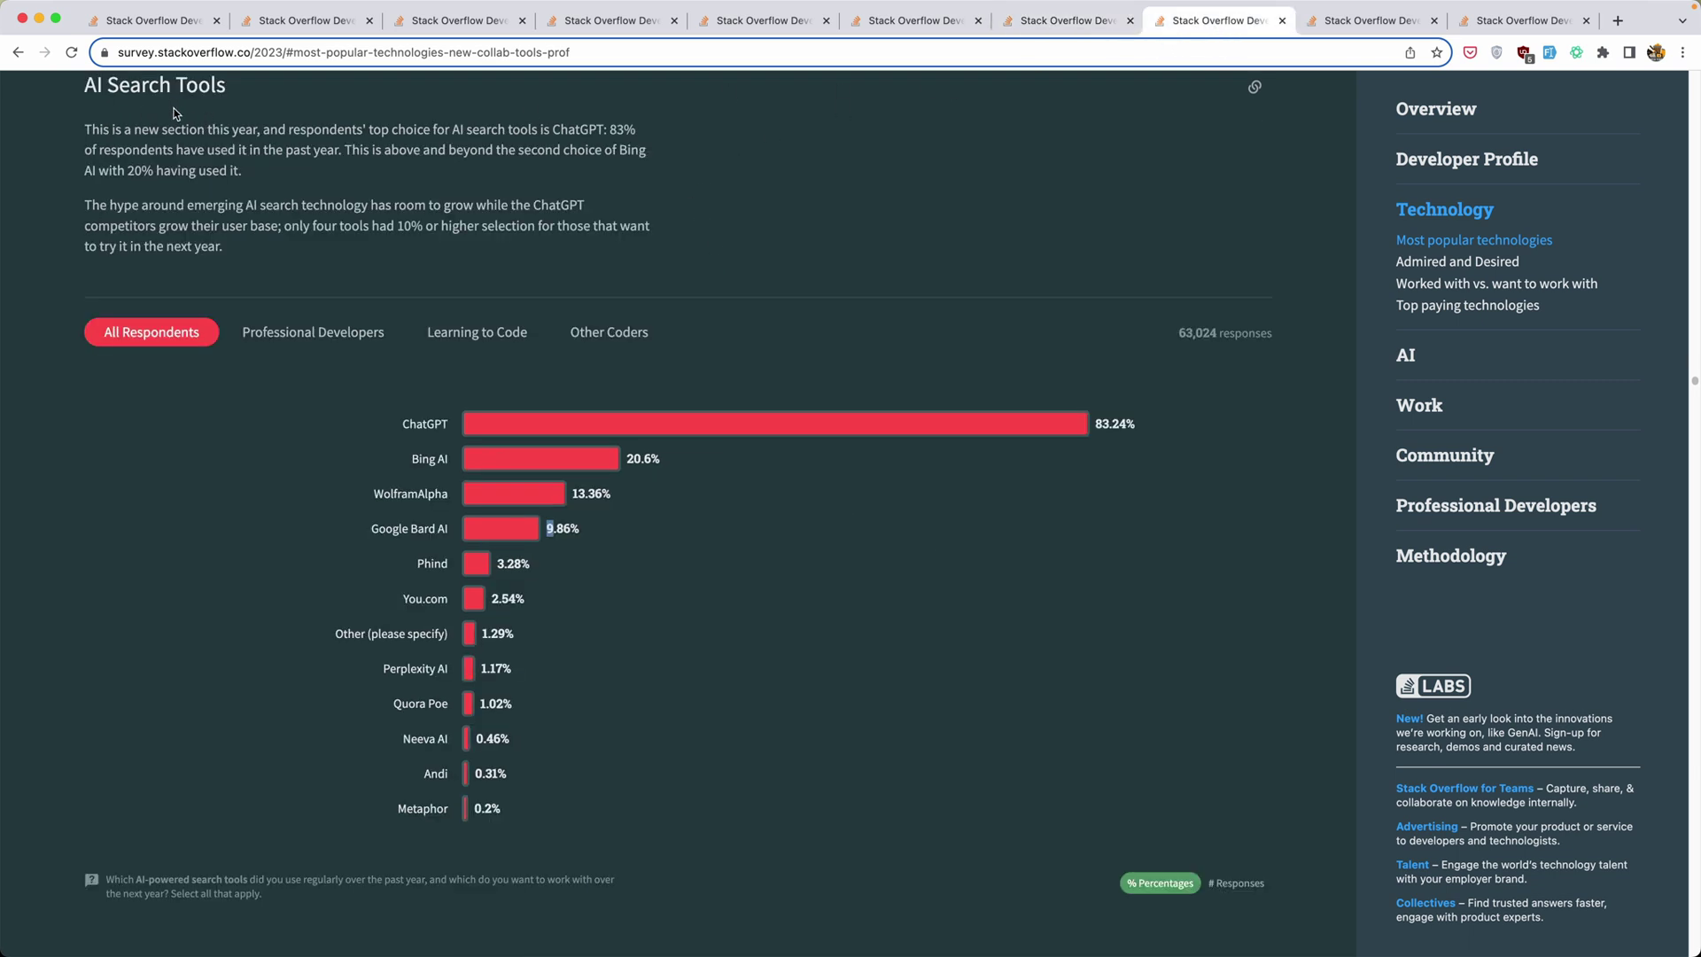
{"action": "left_click", "coordinate": [237, 166]}
{"action": "left_click_drag", "start_coordinate": [1110, 424], "coordinate": [1093, 423]}
{"action": "left_click_drag", "start_coordinate": [643, 459], "coordinate": [634, 458]}
{"action": "left_click", "coordinate": [551, 527]}
{"action": "left_click", "coordinate": [1396, 19]}
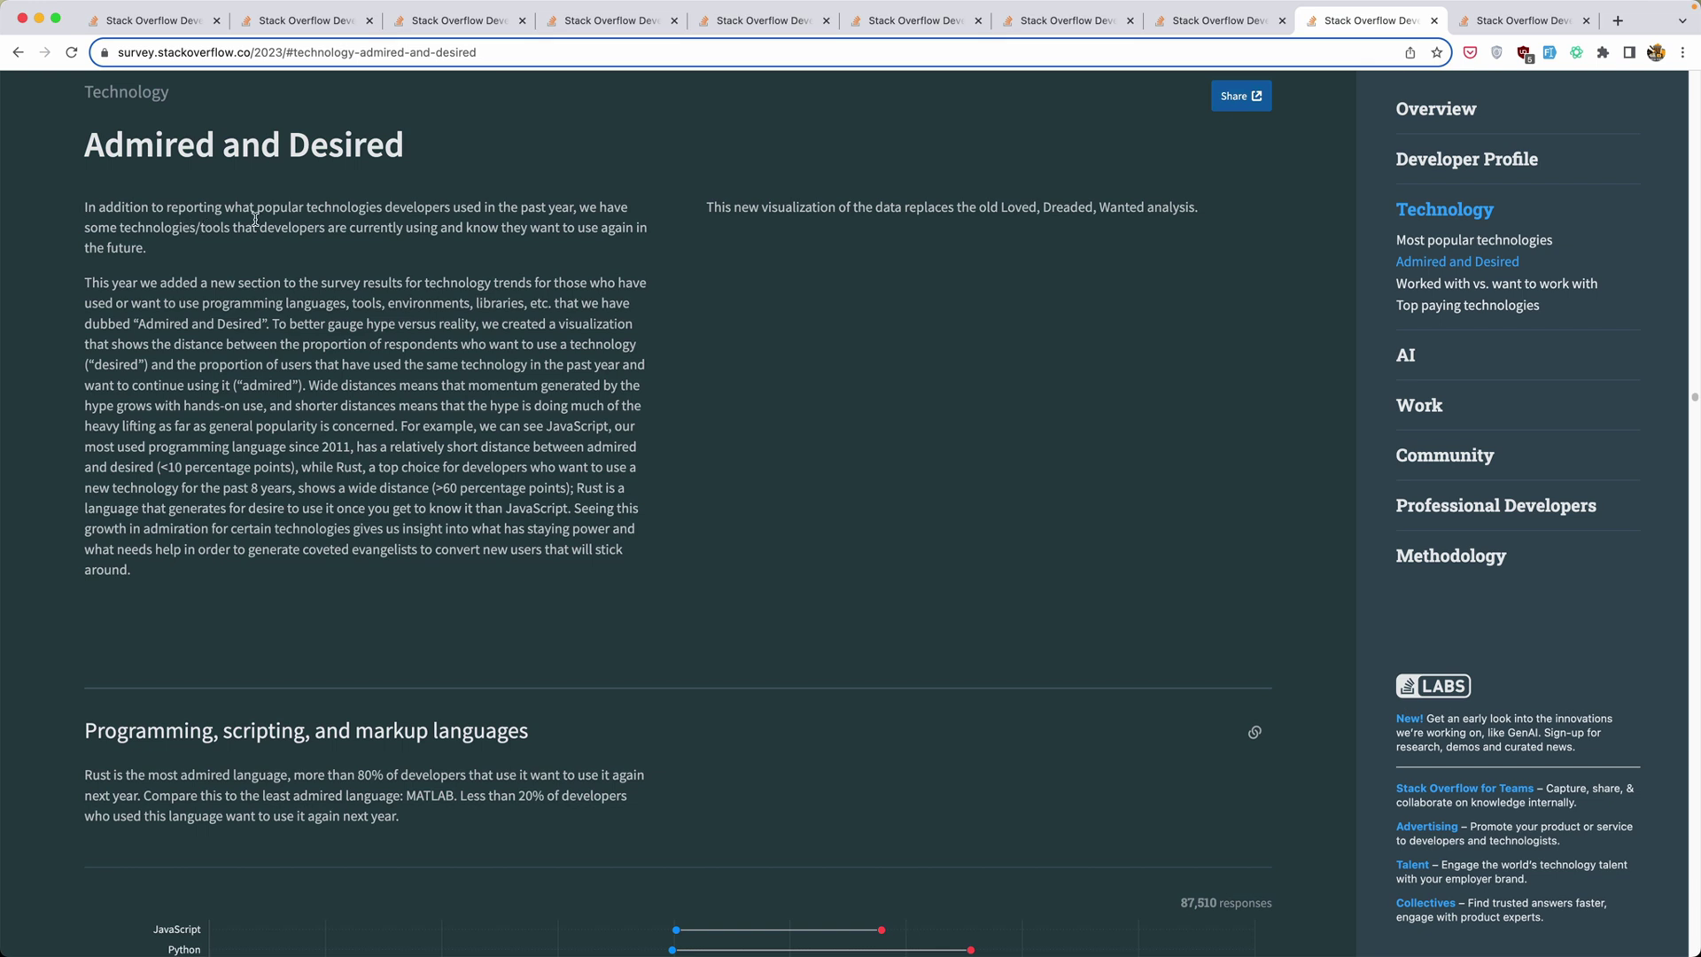
Step: Highlight the intro phrases on technologies developers want to reuse and Rust's over-80% admiration
{"action": "left_click_drag", "start_coordinate": [258, 217], "coordinate": [370, 211]}
{"action": "left_click", "coordinate": [412, 215]}
{"action": "left_click_drag", "start_coordinate": [120, 230], "coordinate": [639, 228]}
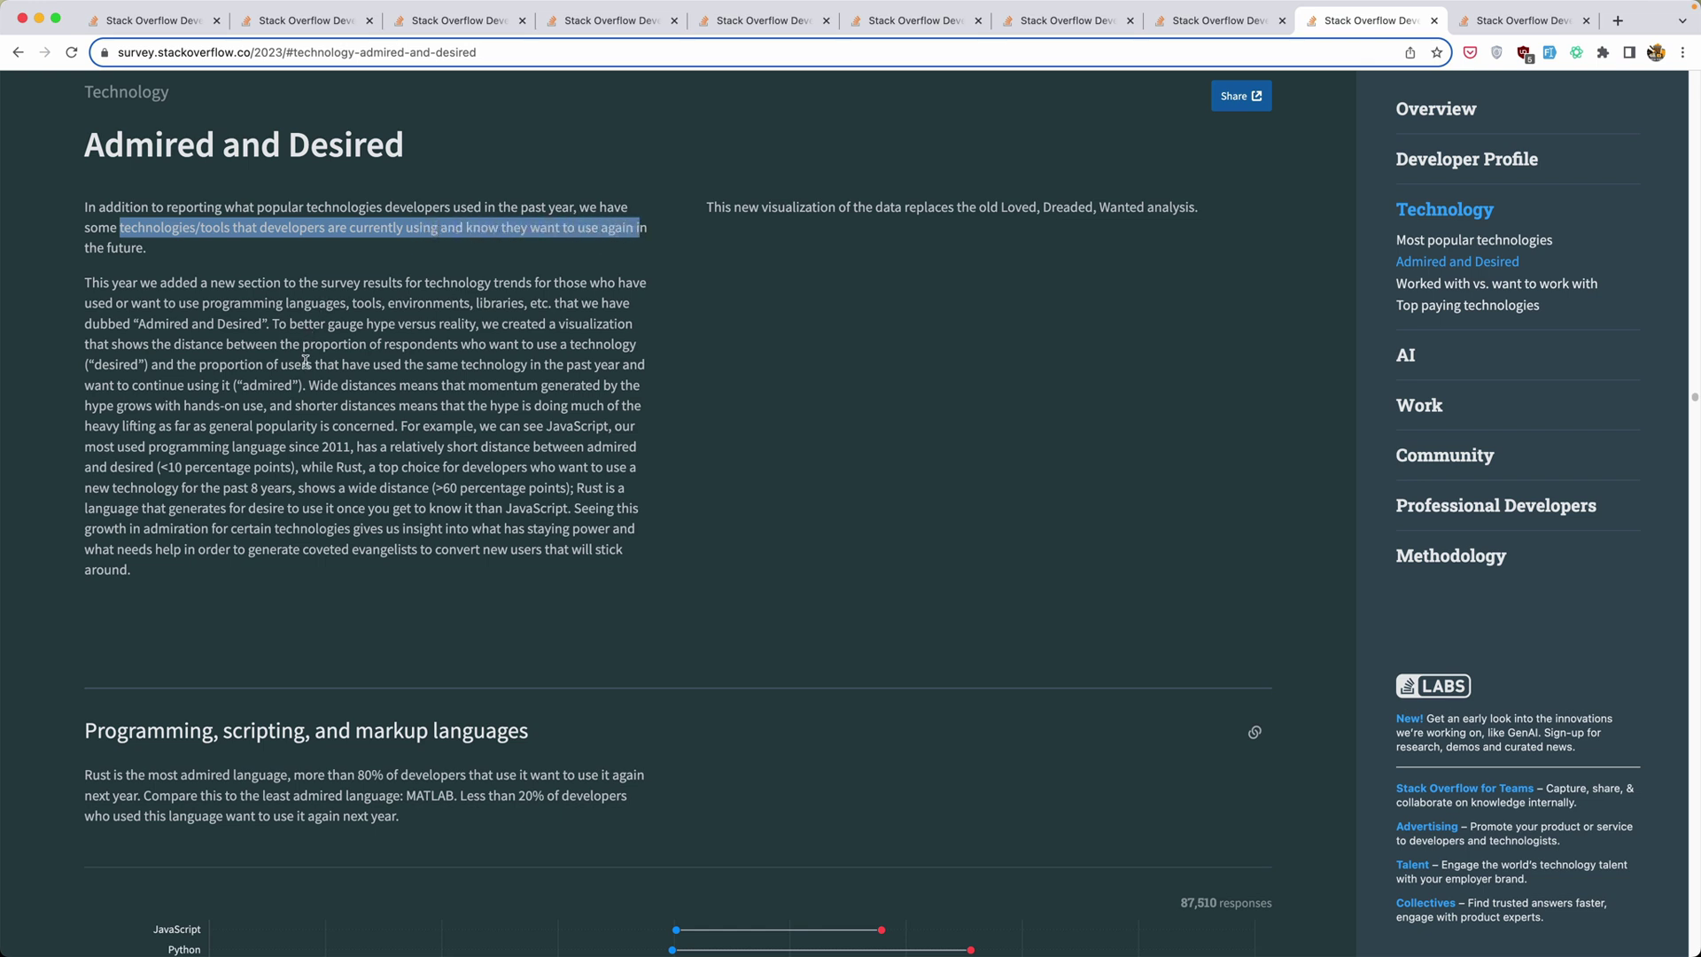
{"action": "scroll", "coordinate": [292, 501], "scroll_direction": "up", "scroll_amount": 1}
{"action": "scroll", "coordinate": [293, 499], "scroll_direction": "down", "scroll_amount": 2}
{"action": "scroll", "coordinate": [200, 532], "scroll_direction": "down", "scroll_amount": 1}
{"action": "scroll", "coordinate": [133, 559], "scroll_direction": "down", "scroll_amount": 2}
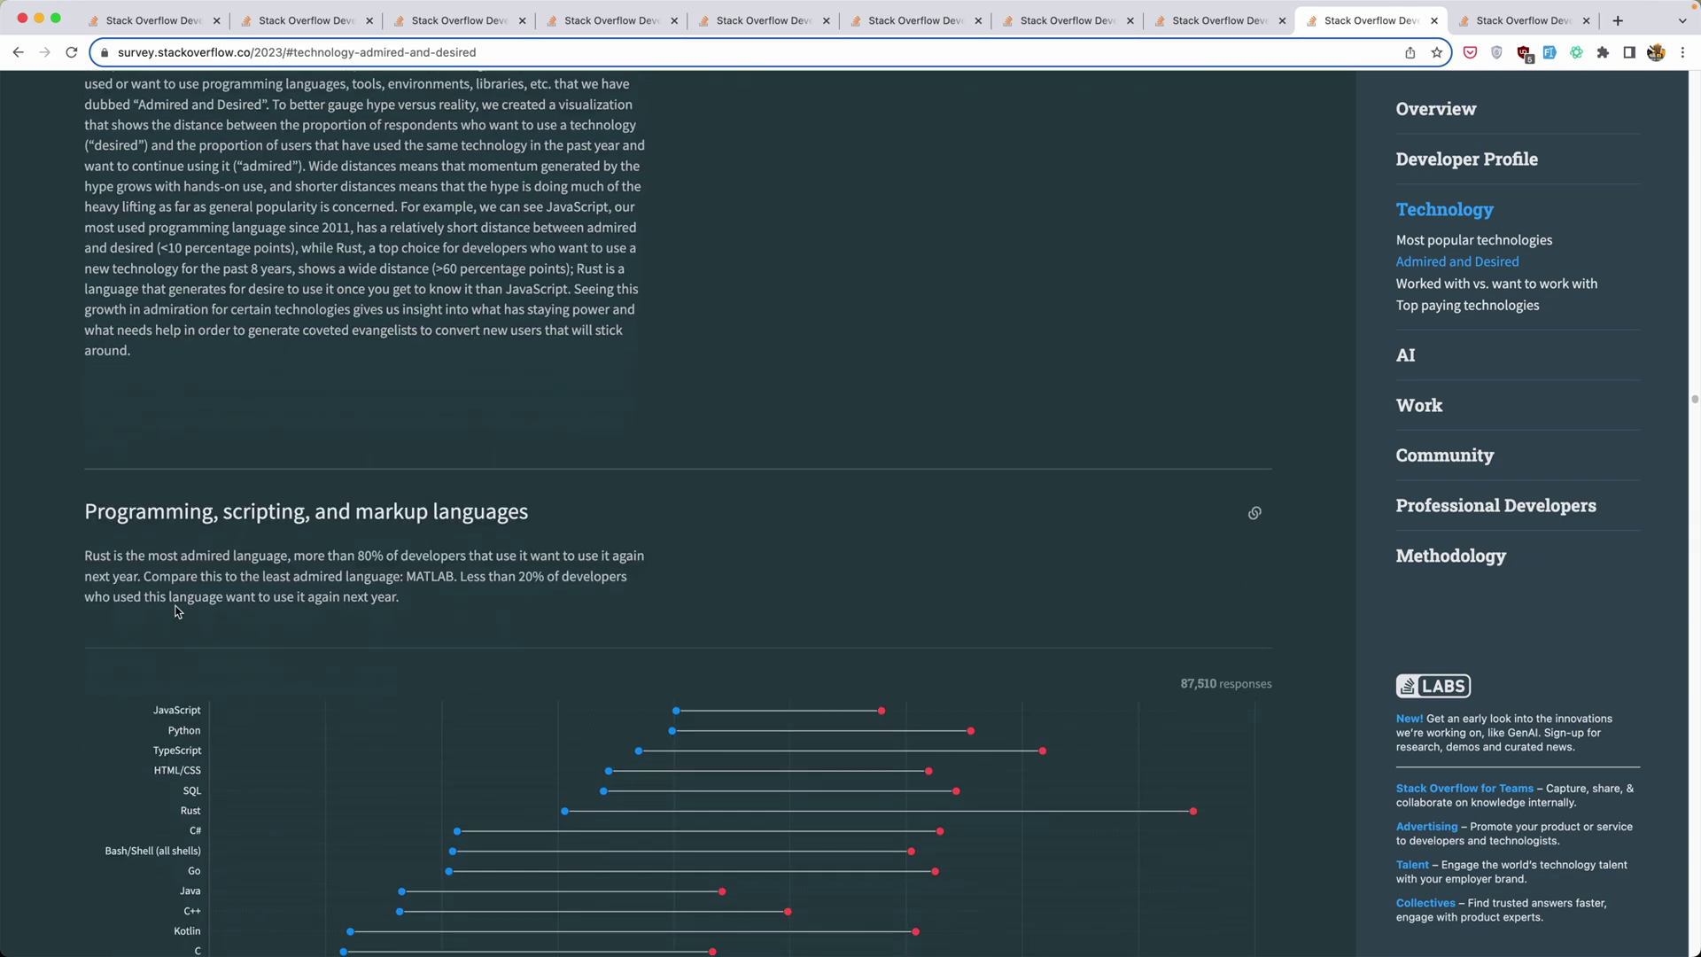
{"action": "left_click_drag", "start_coordinate": [84, 558], "coordinate": [454, 561]}
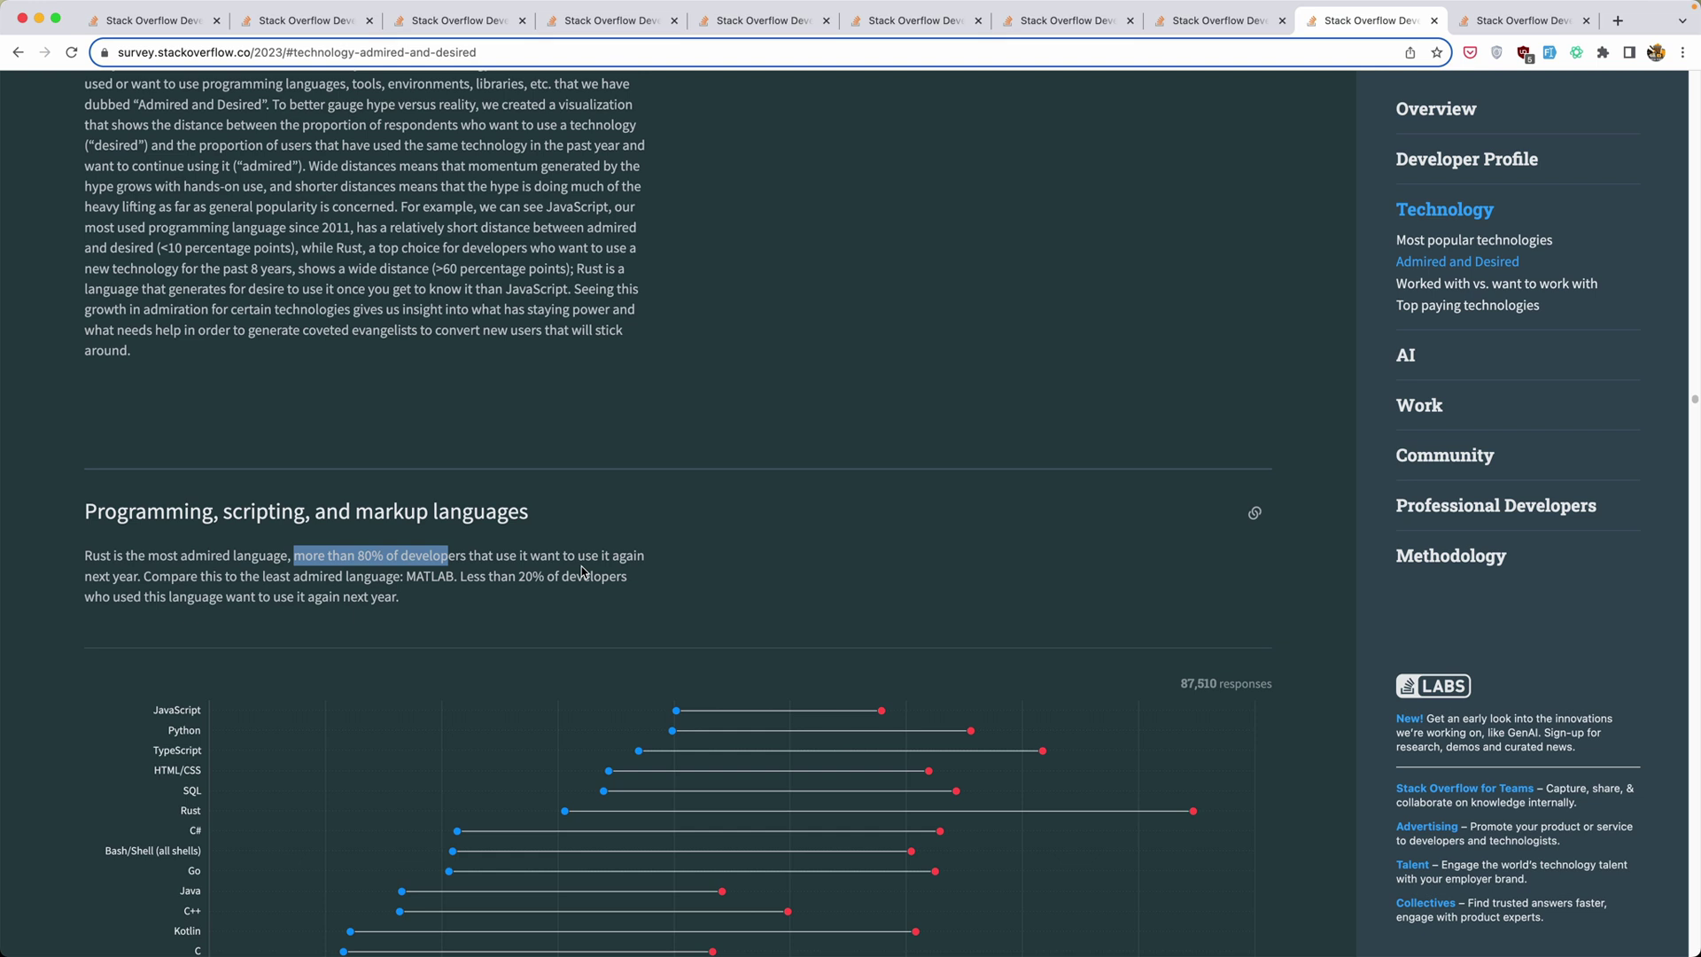
{"action": "scroll", "coordinate": [581, 570], "scroll_direction": "down", "scroll_amount": 1}
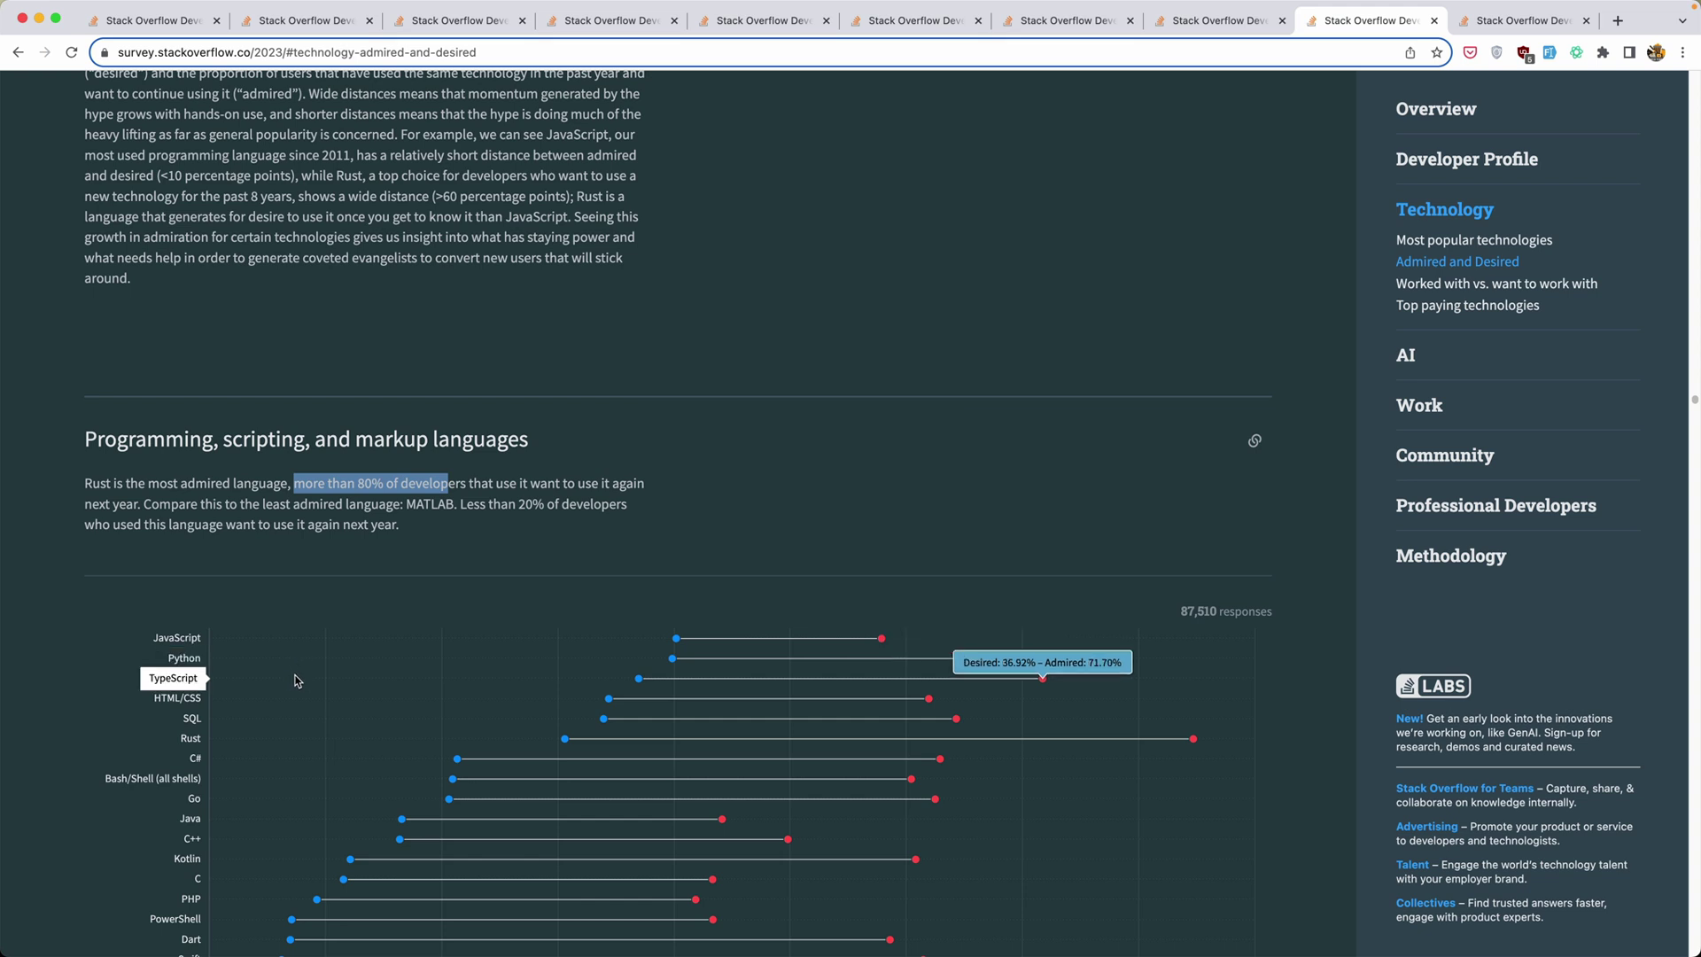
{"action": "scroll", "coordinate": [296, 681], "scroll_direction": "down", "scroll_amount": 1}
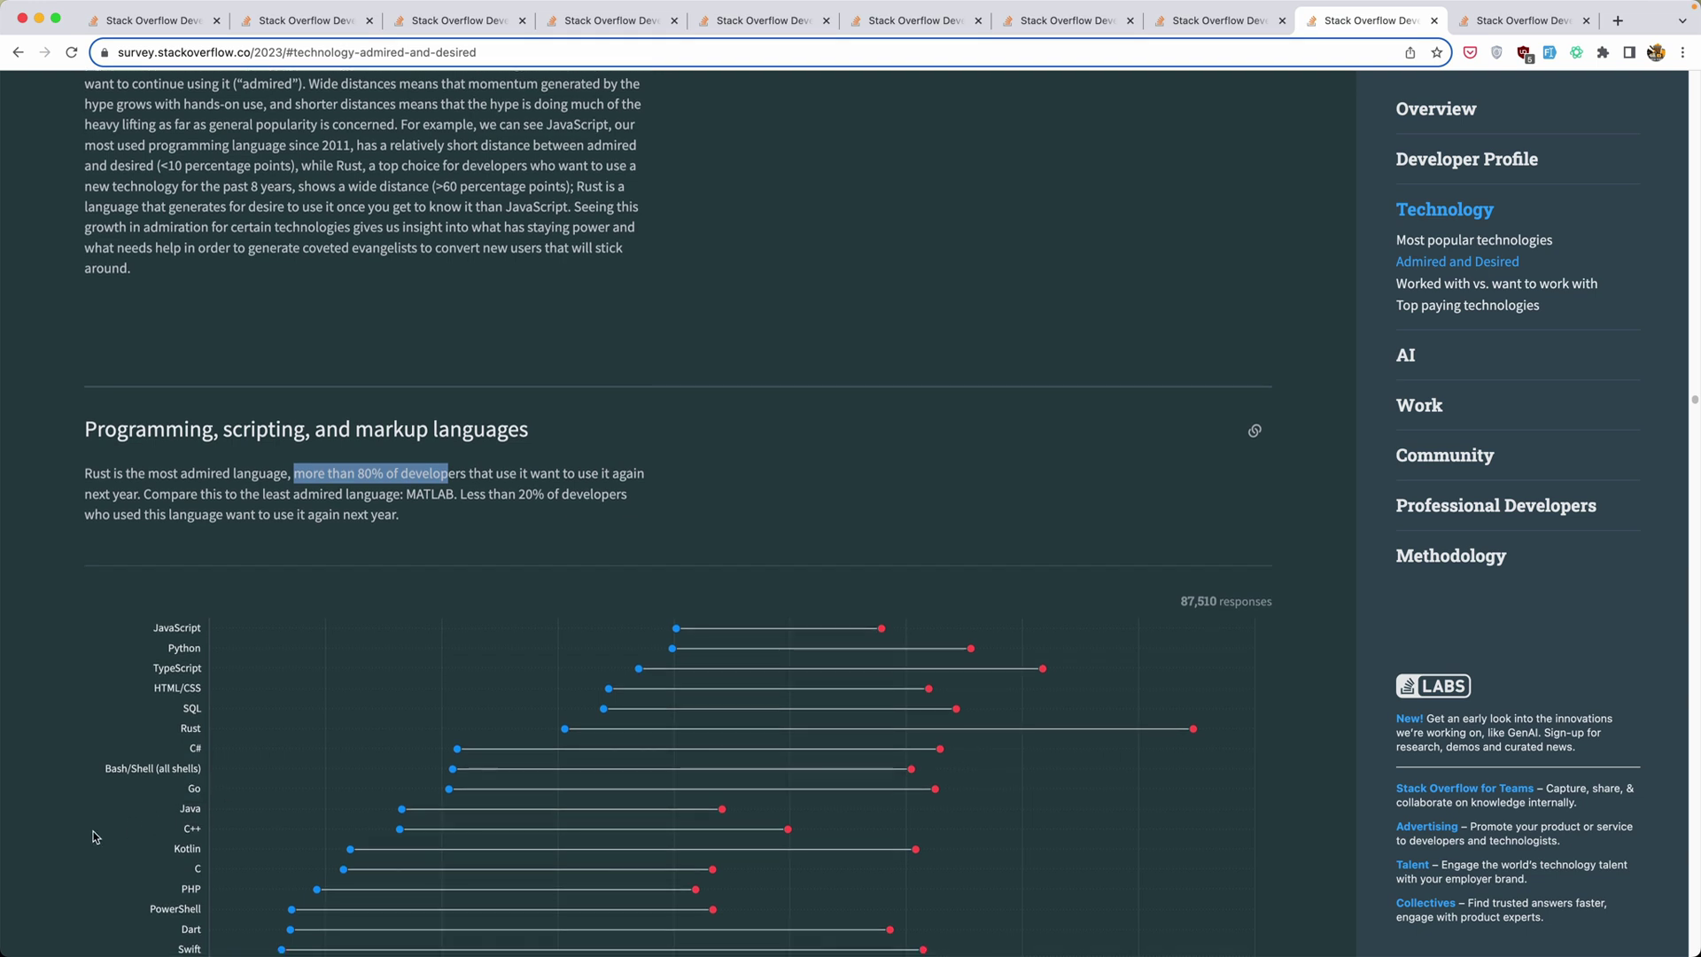
{"action": "scroll", "coordinate": [94, 836], "scroll_direction": "down", "scroll_amount": 2}
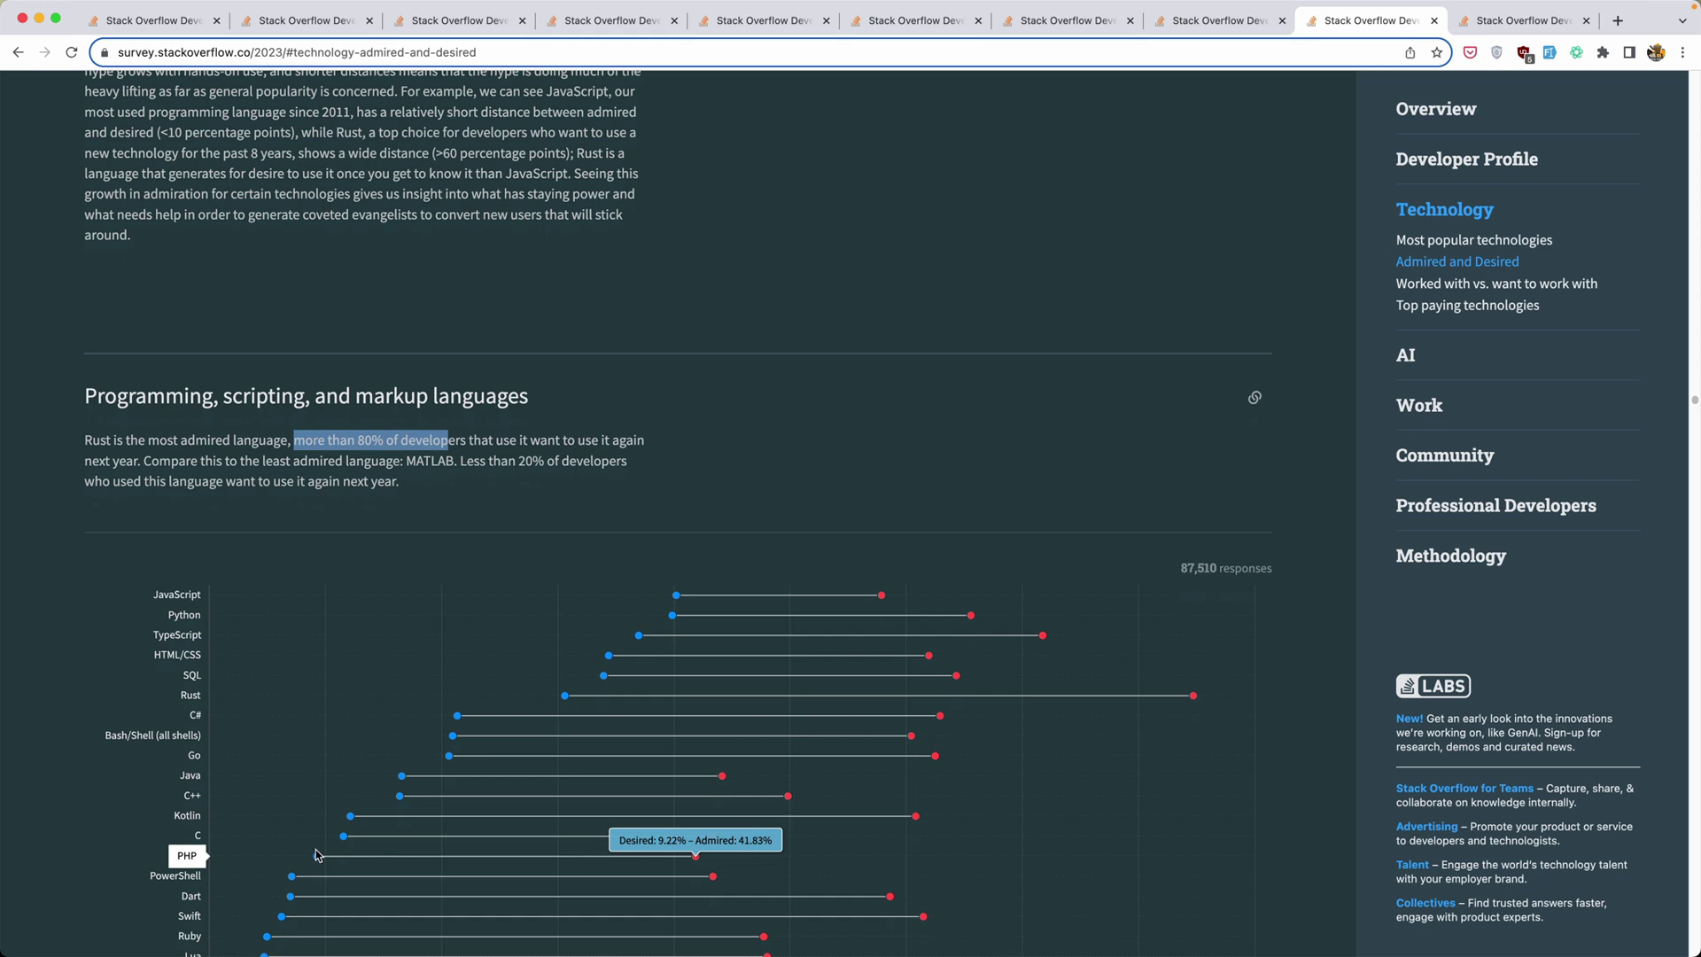
{"action": "scroll", "coordinate": [317, 854], "scroll_direction": "down", "scroll_amount": 10}
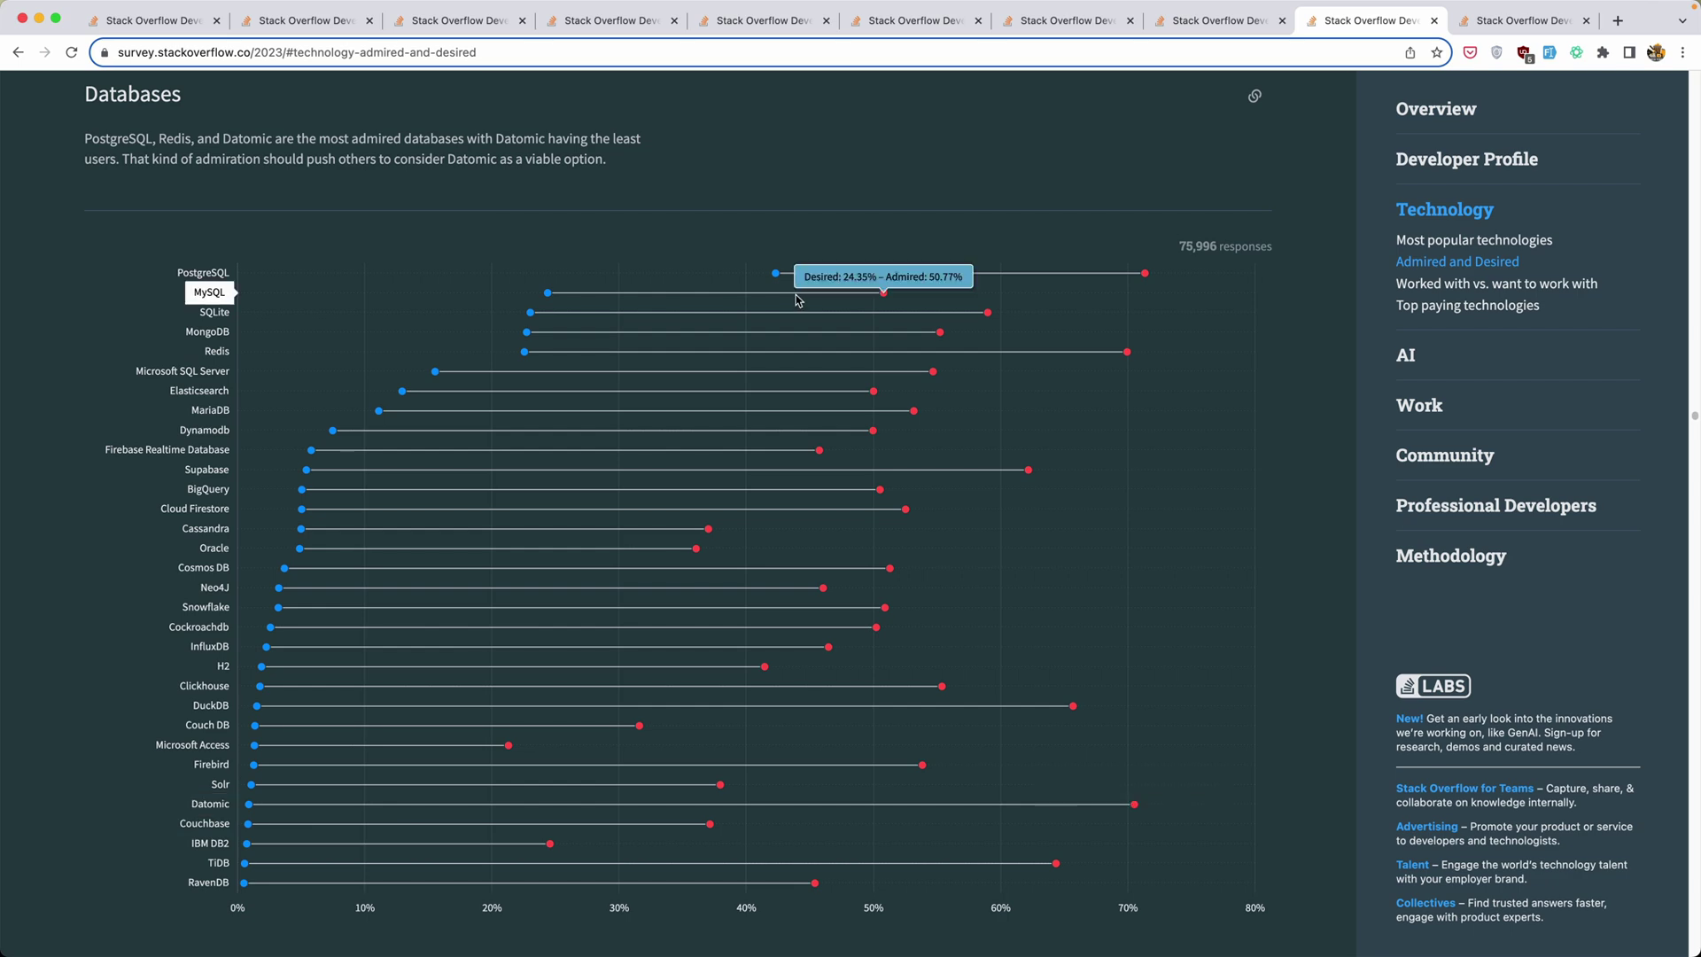
{"action": "scroll", "coordinate": [48, 599], "scroll_direction": "down", "scroll_amount": 5}
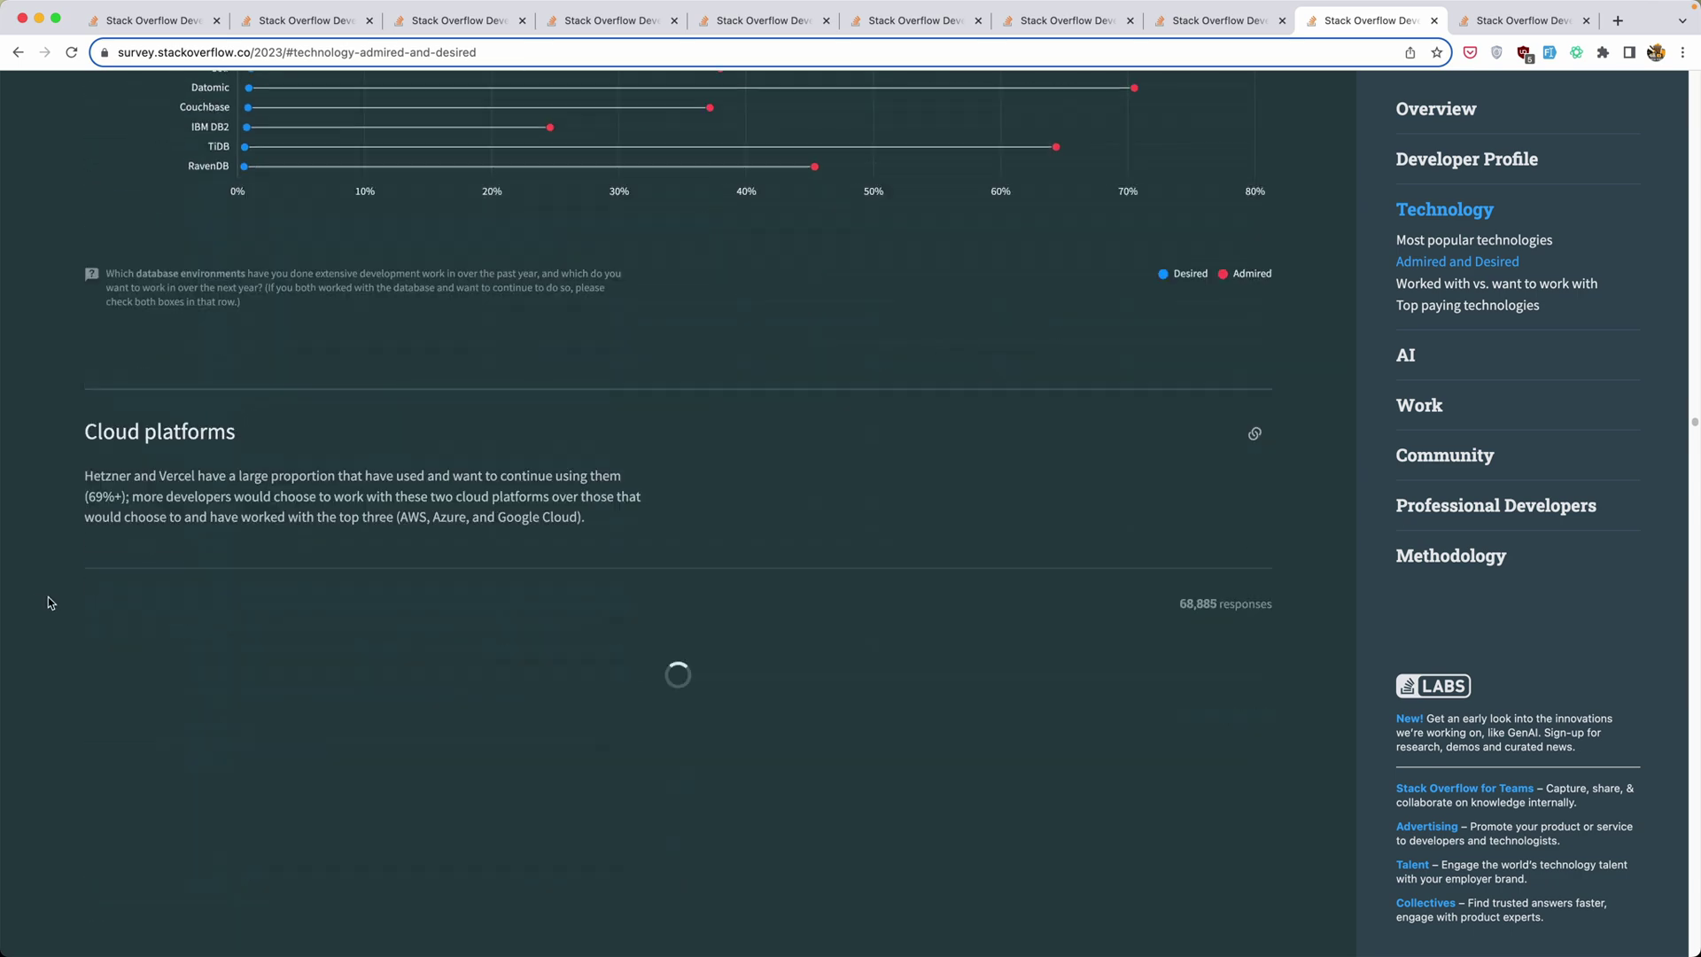
{"action": "scroll", "coordinate": [47, 602], "scroll_direction": "down", "scroll_amount": 2}
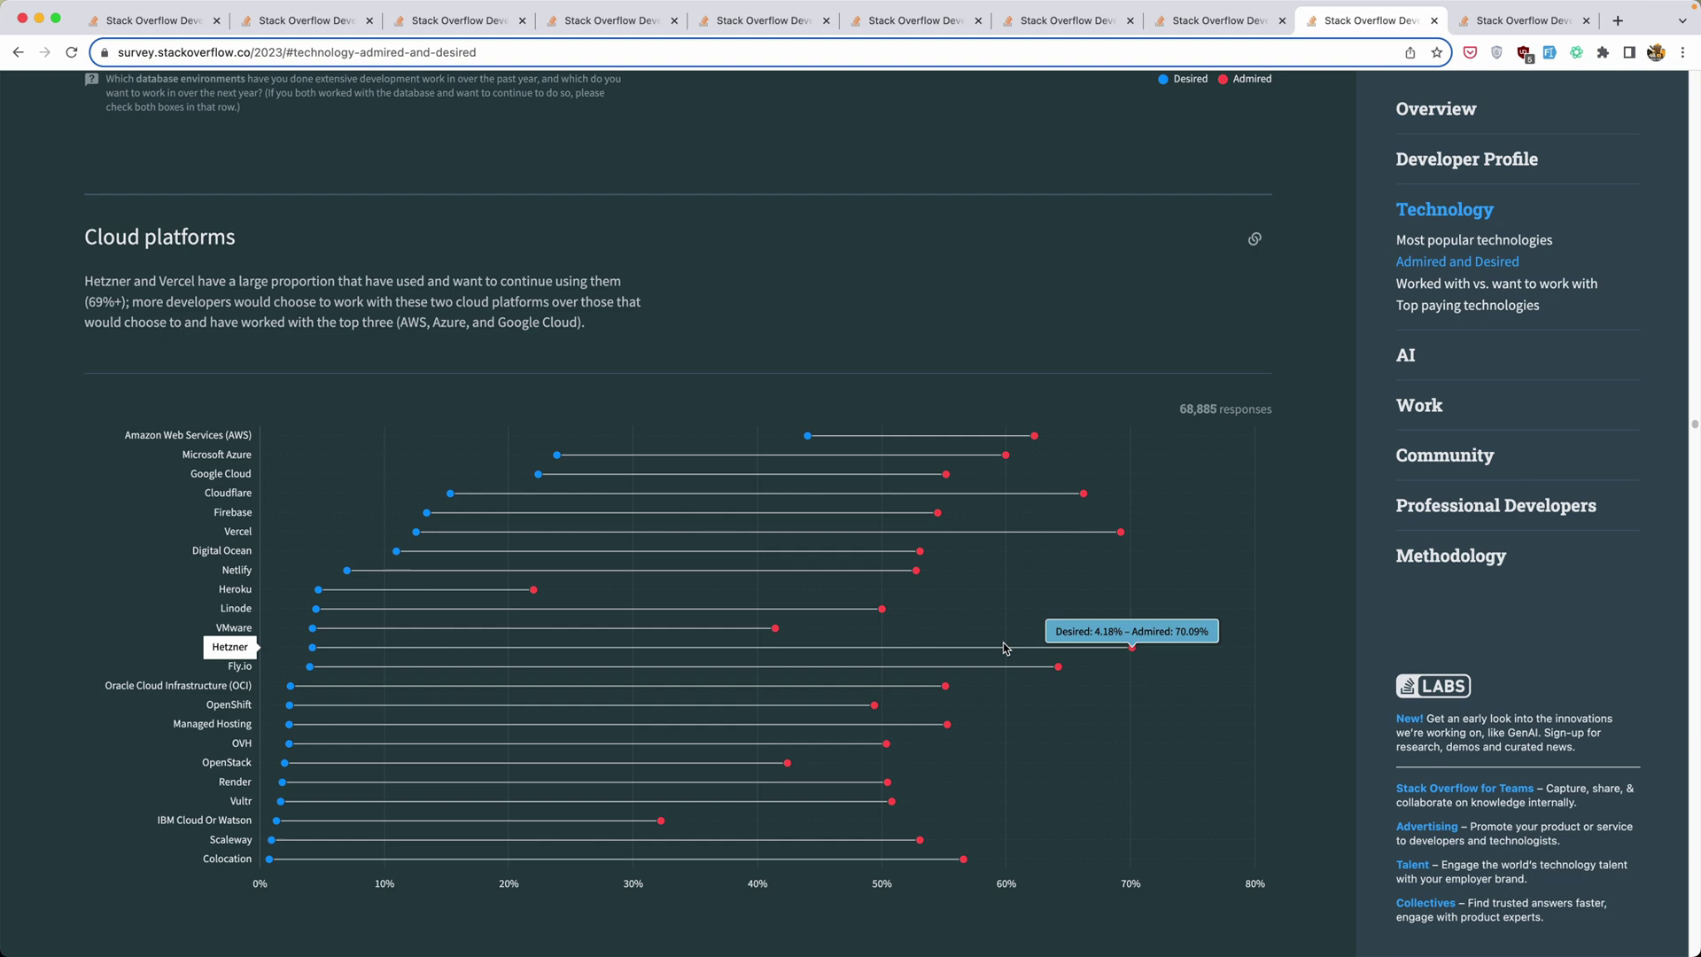
{"action": "scroll", "coordinate": [118, 590], "scroll_direction": "down", "scroll_amount": 3}
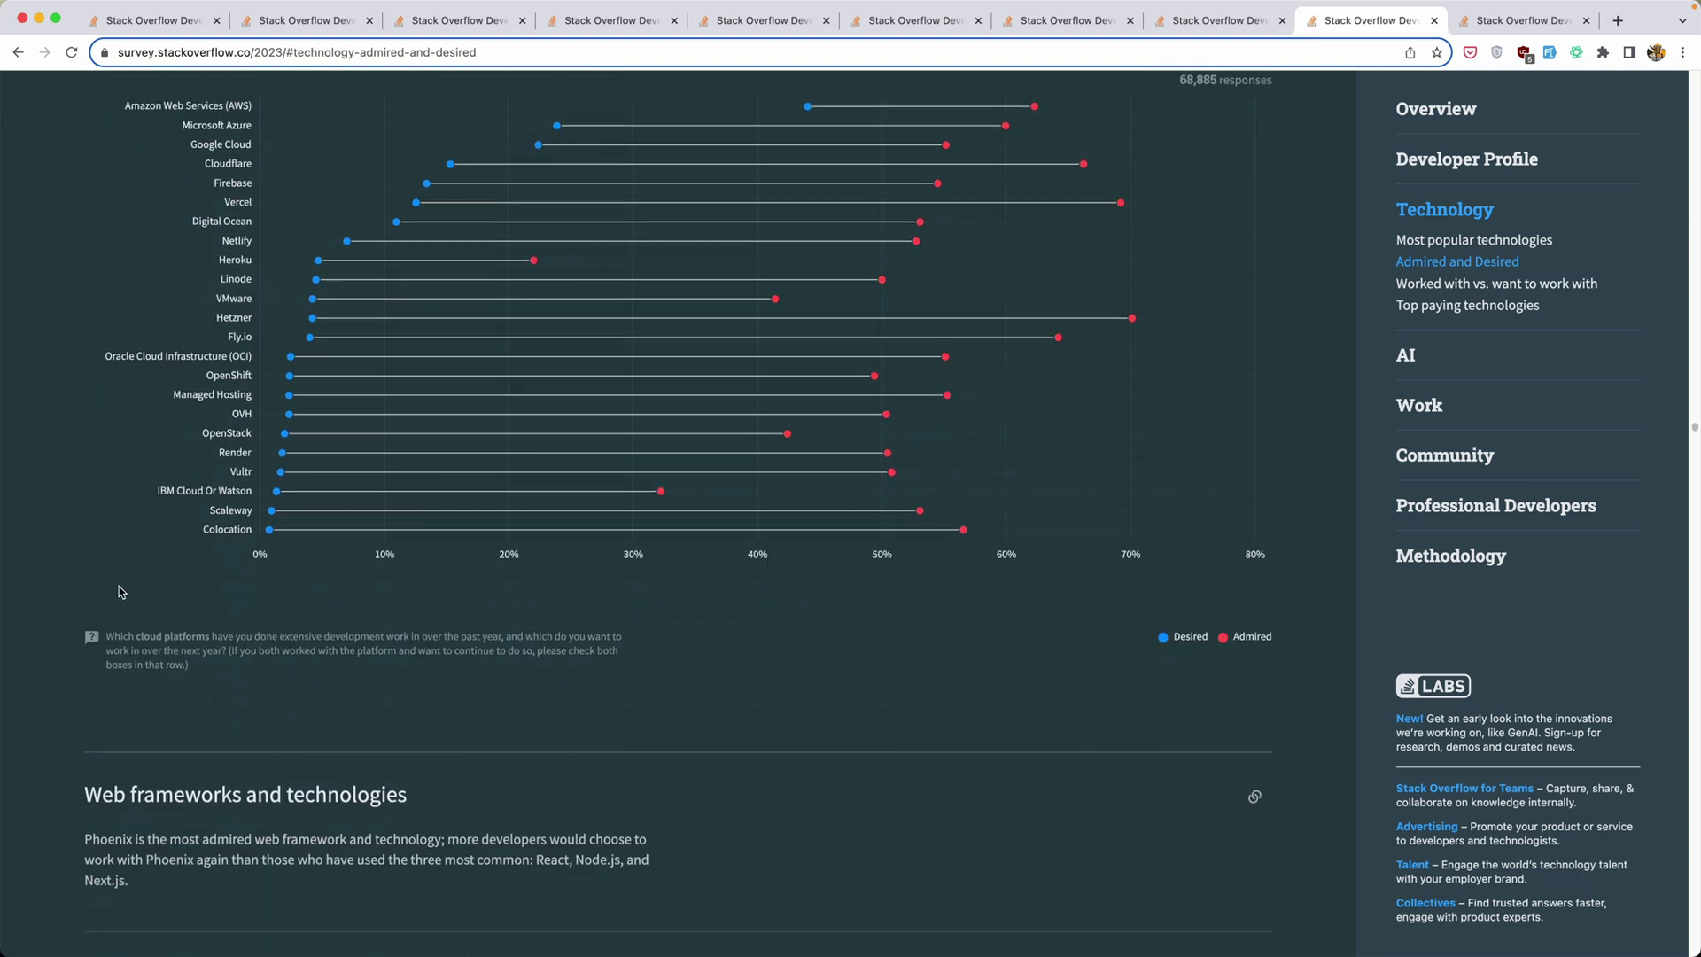
{"action": "scroll", "coordinate": [118, 591], "scroll_direction": "down", "scroll_amount": 3}
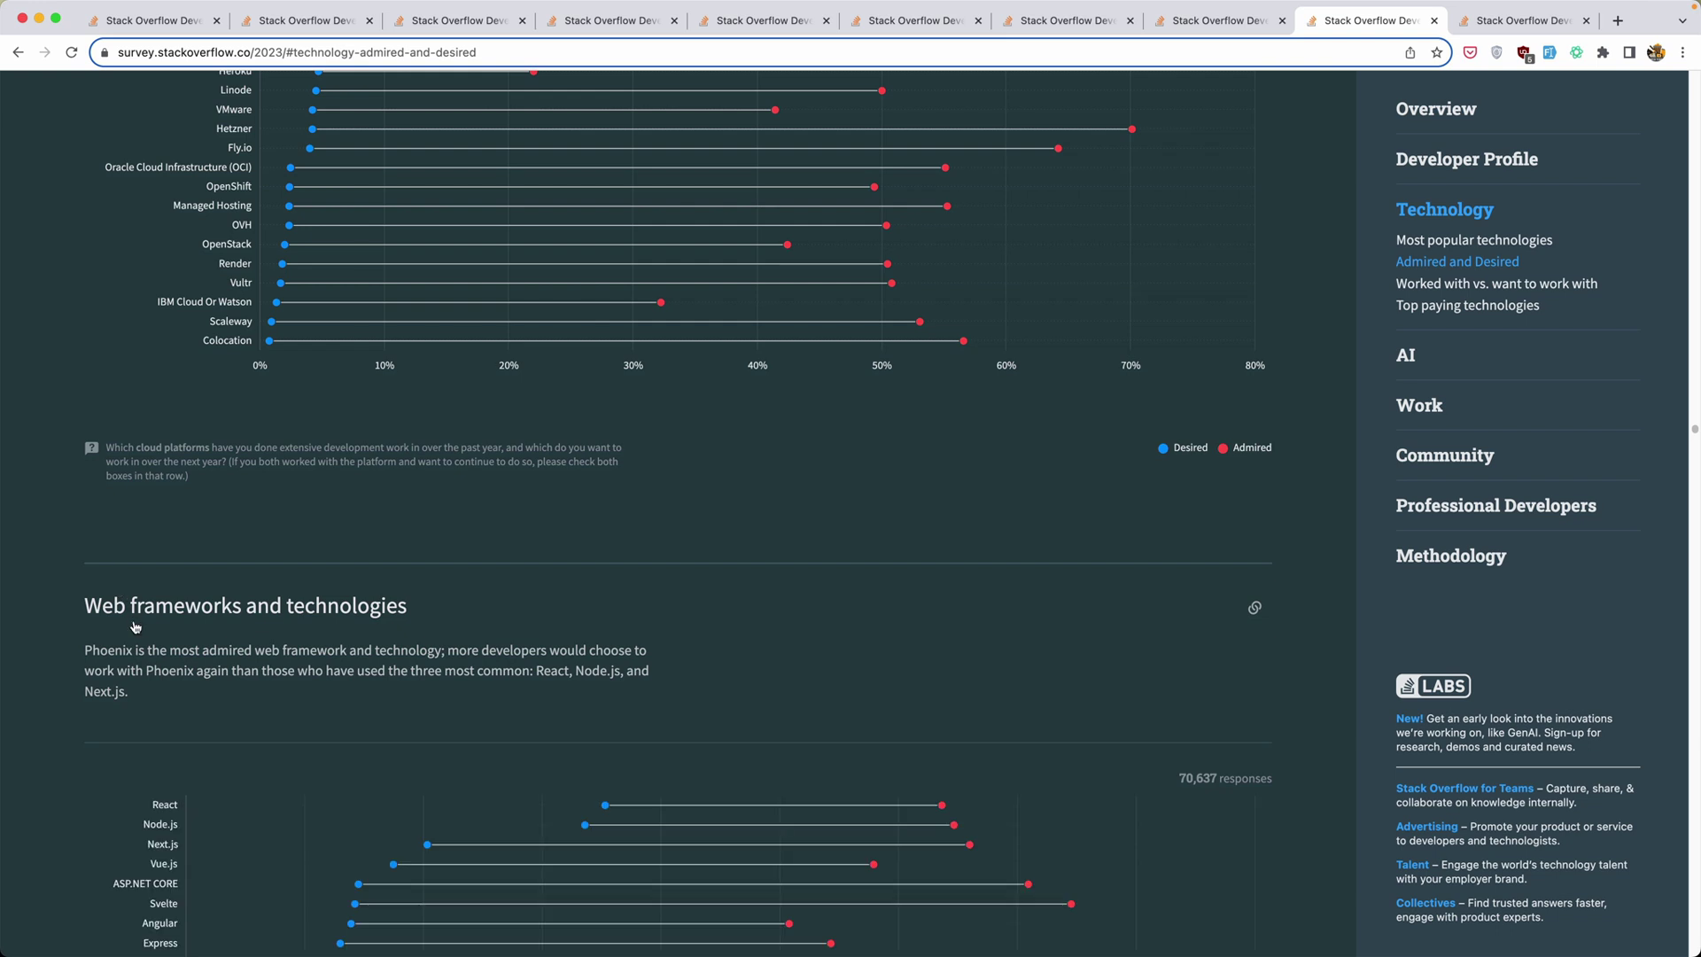
{"action": "scroll", "coordinate": [133, 623], "scroll_direction": "down", "scroll_amount": 2}
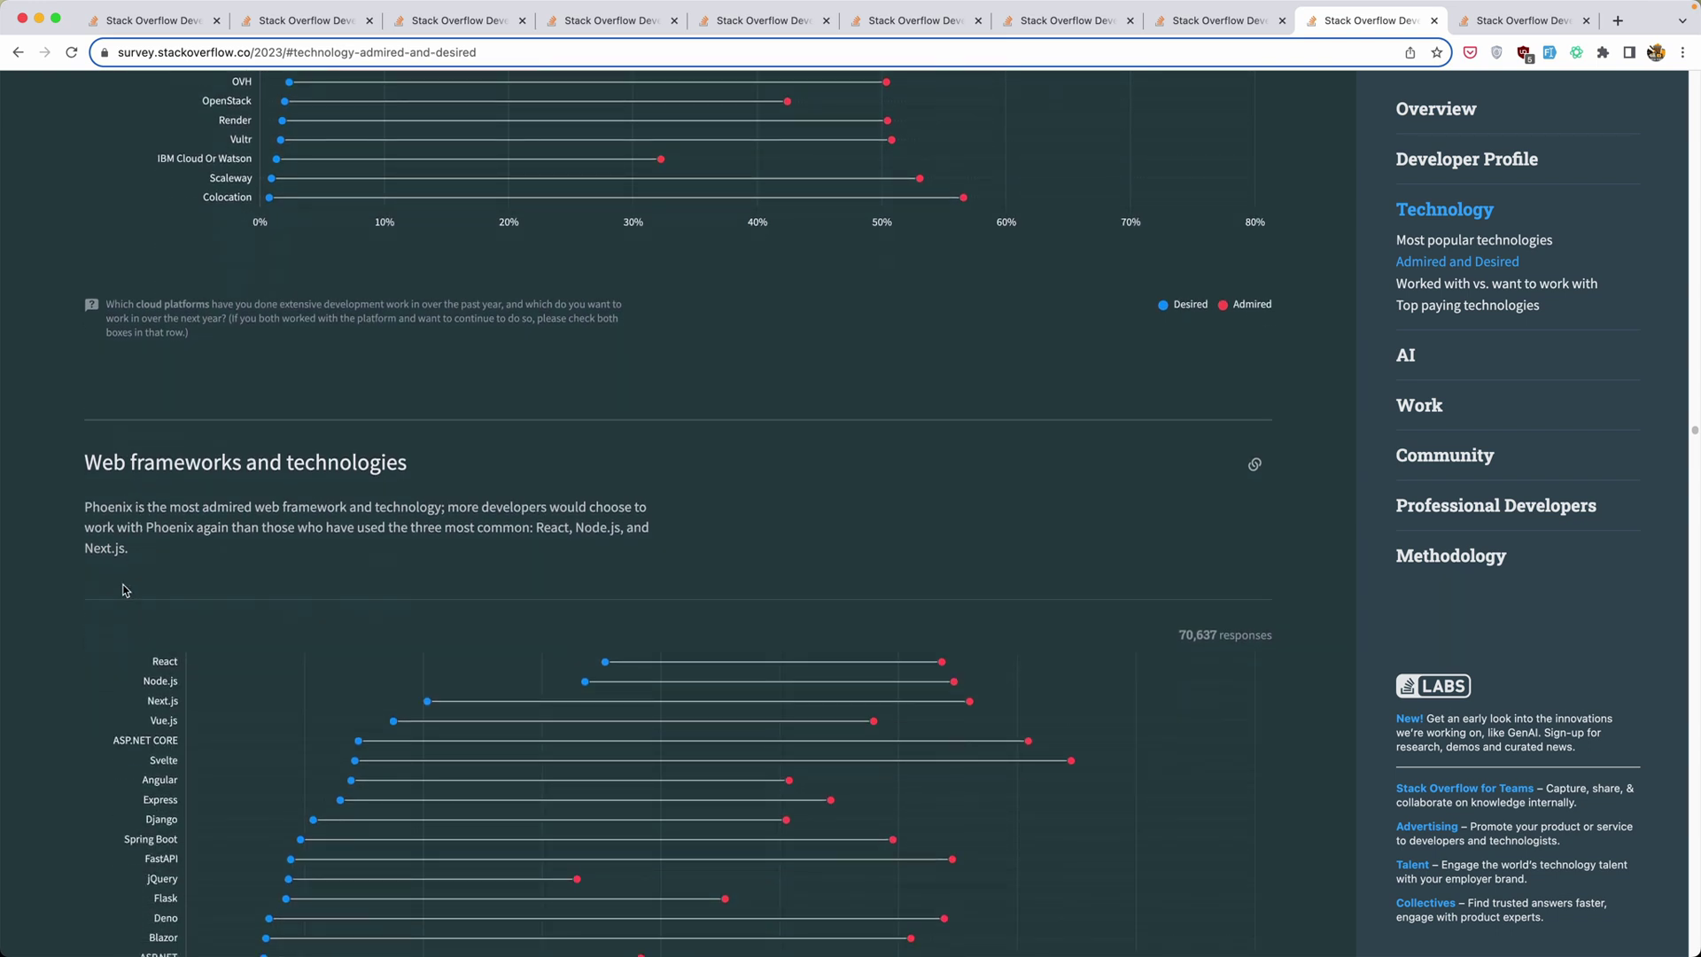
{"action": "scroll", "coordinate": [147, 525], "scroll_direction": "down", "scroll_amount": 4}
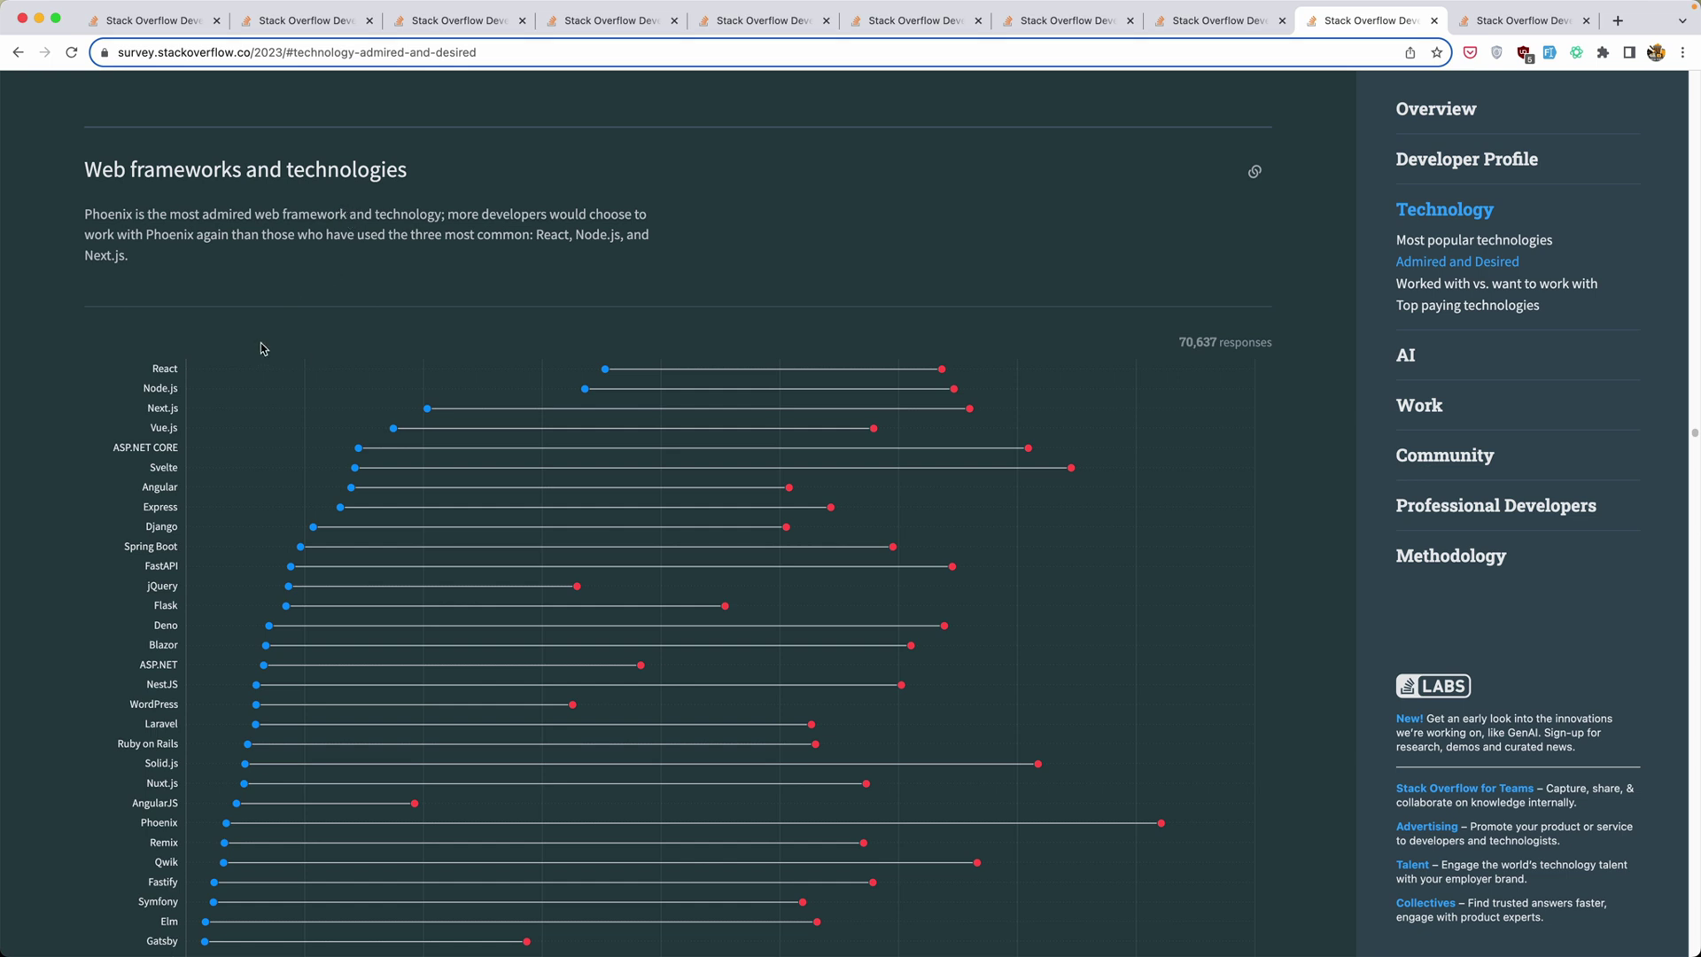
{"action": "mouse_move", "coordinate": [843, 721]}
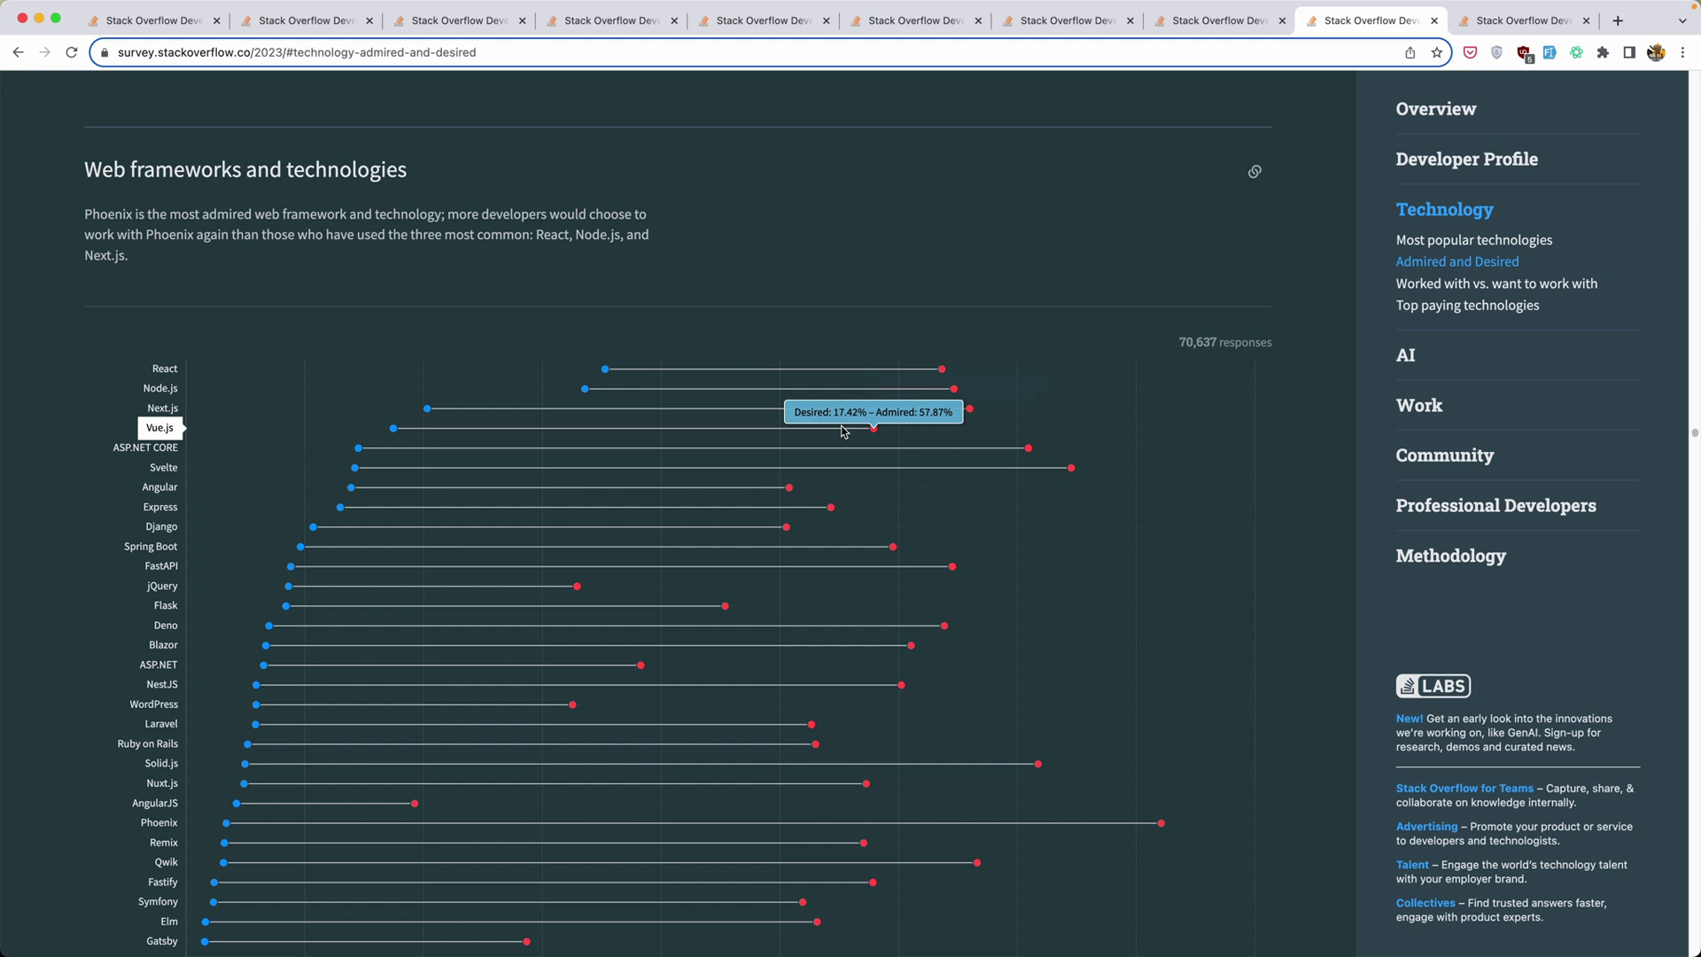
{"action": "left_click", "coordinate": [1501, 21]}
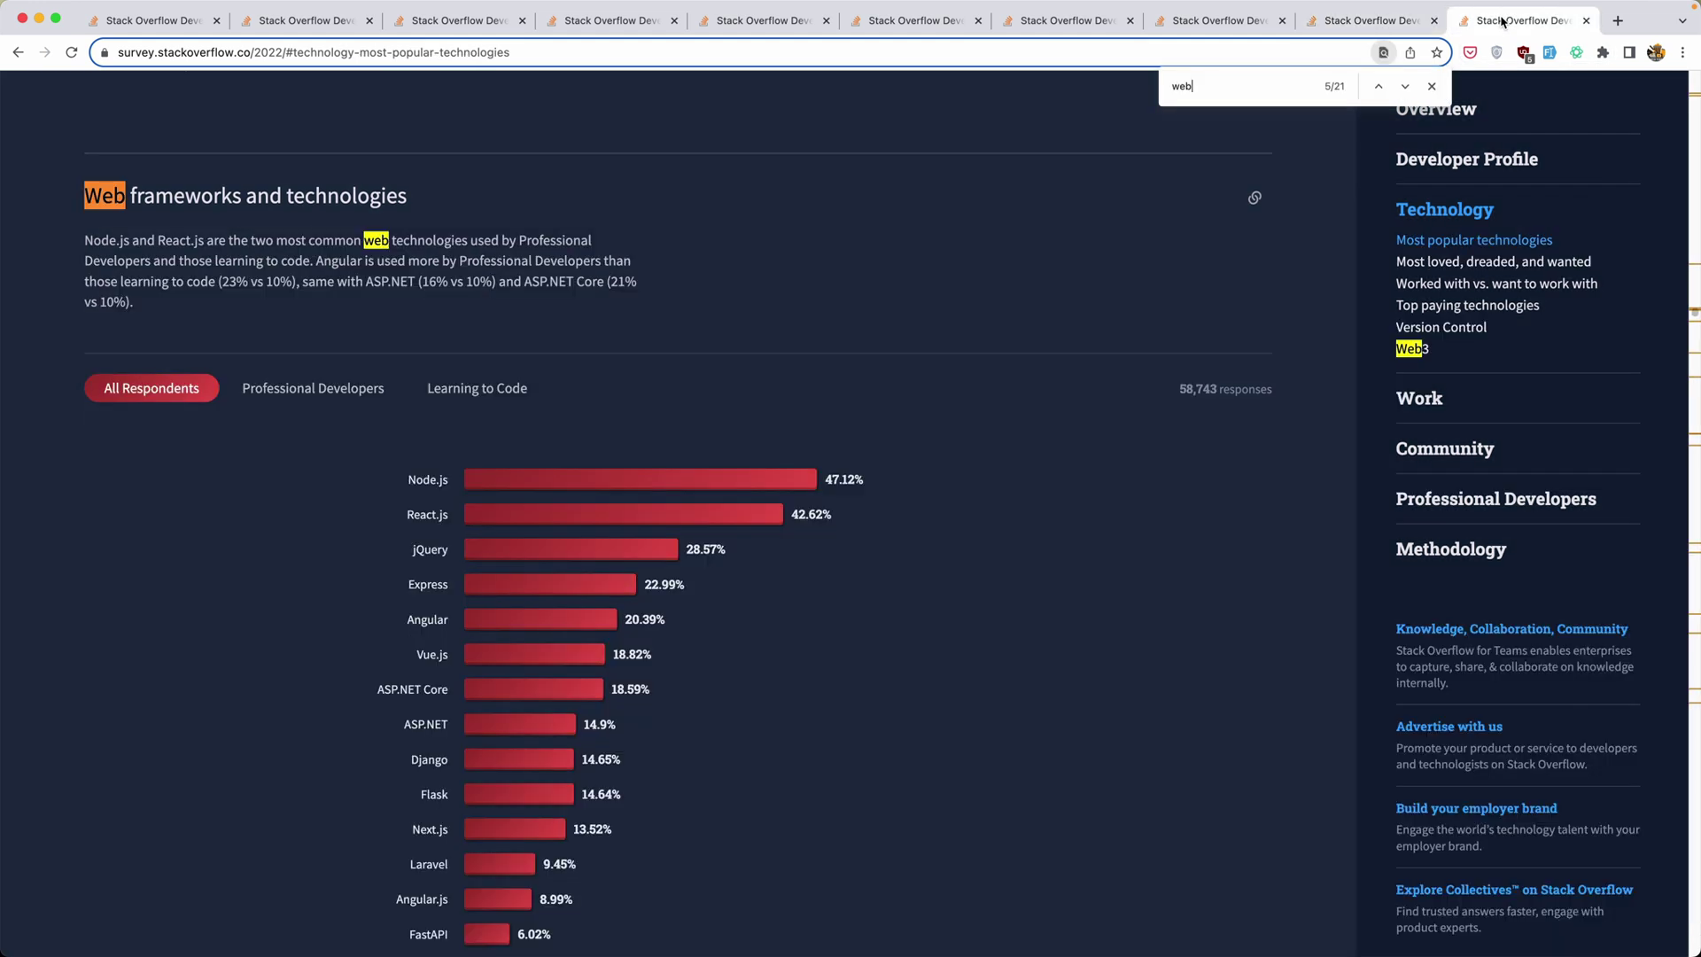
{"action": "left_click", "coordinate": [1491, 272]}
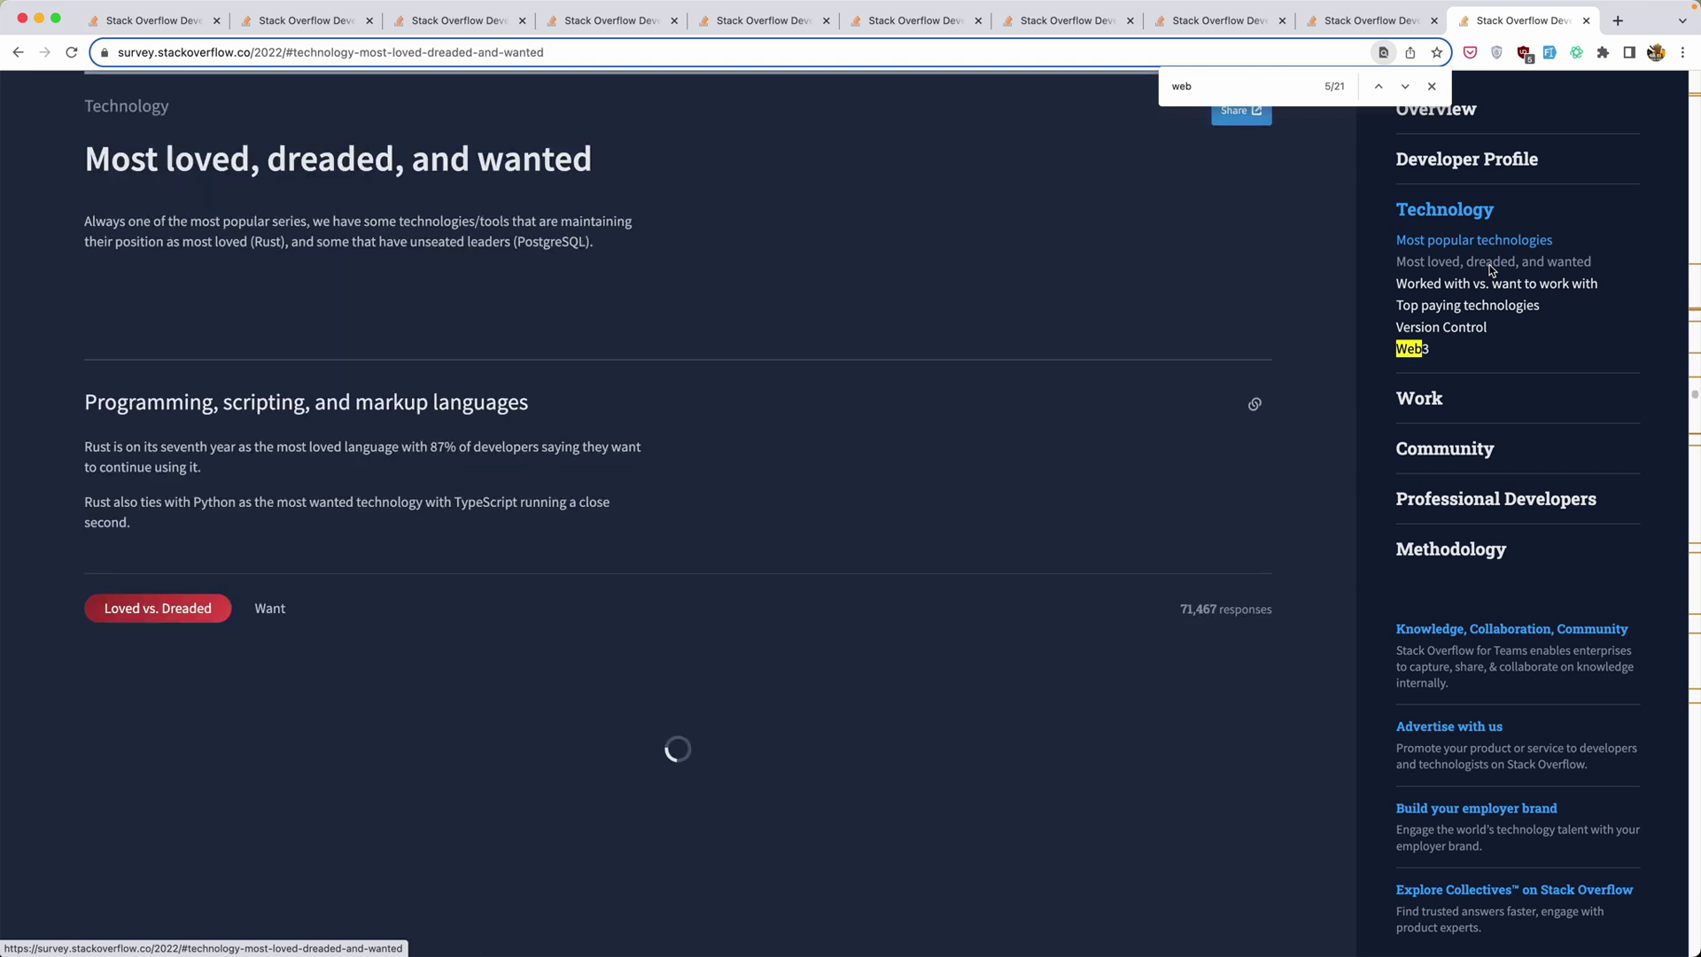
{"action": "left_click", "coordinate": [1429, 87]}
{"action": "scroll", "coordinate": [532, 399], "scroll_direction": "down", "scroll_amount": 4}
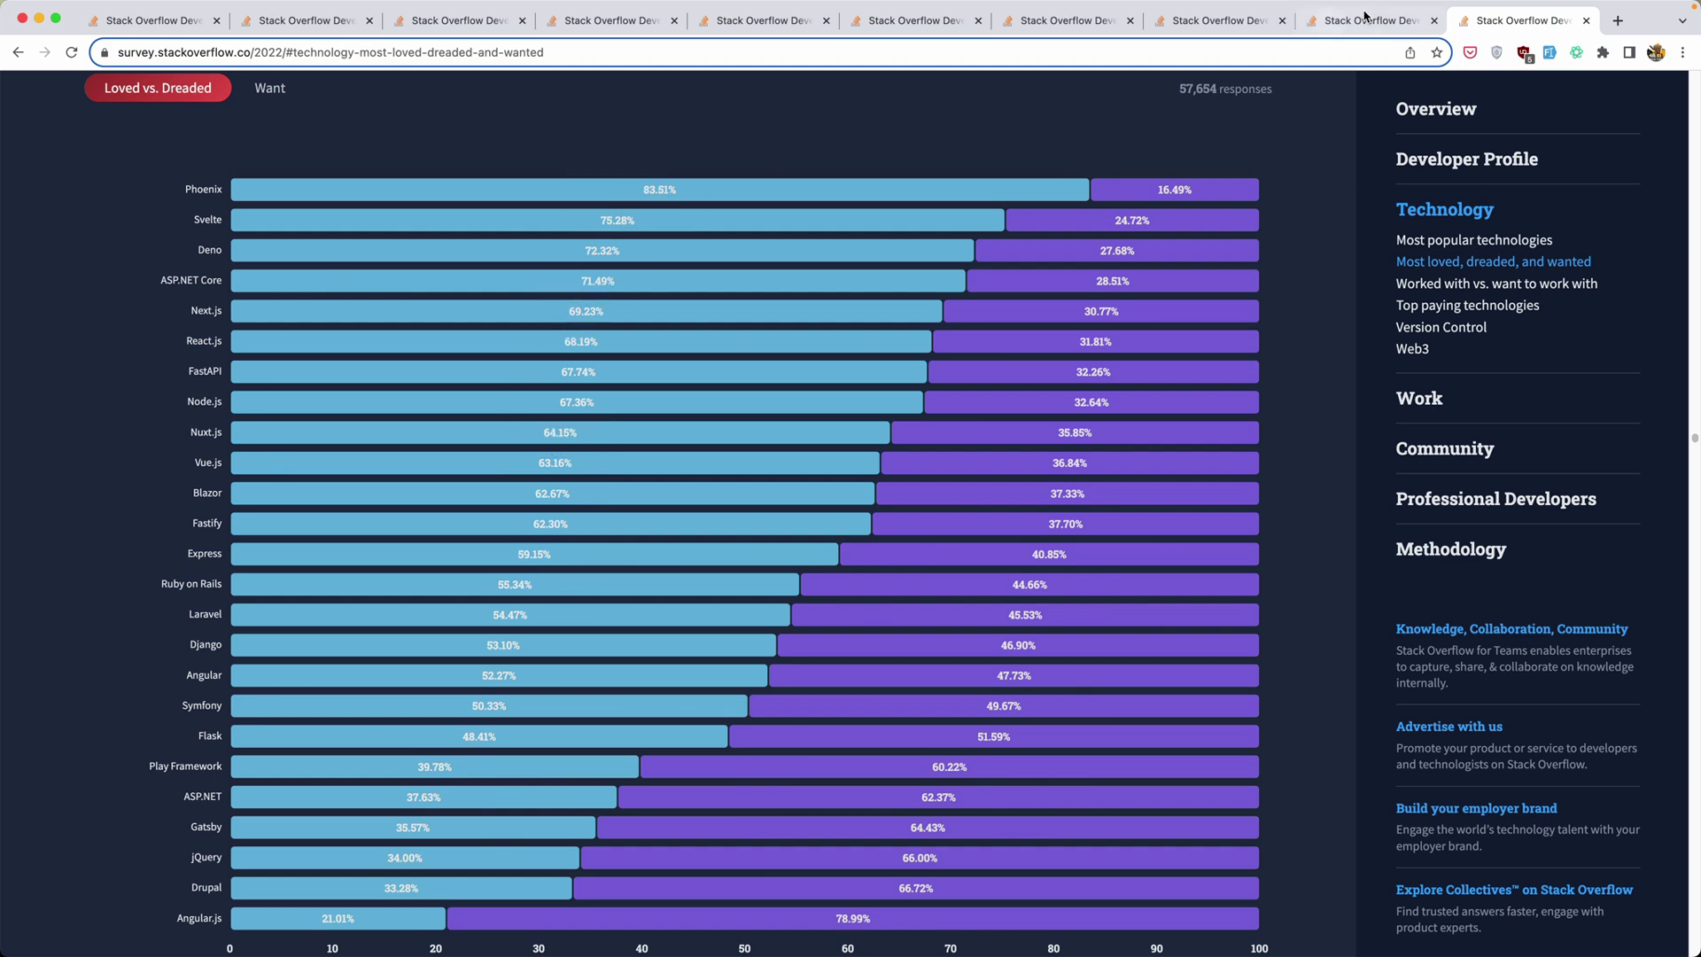
{"action": "left_click", "coordinate": [1358, 21]}
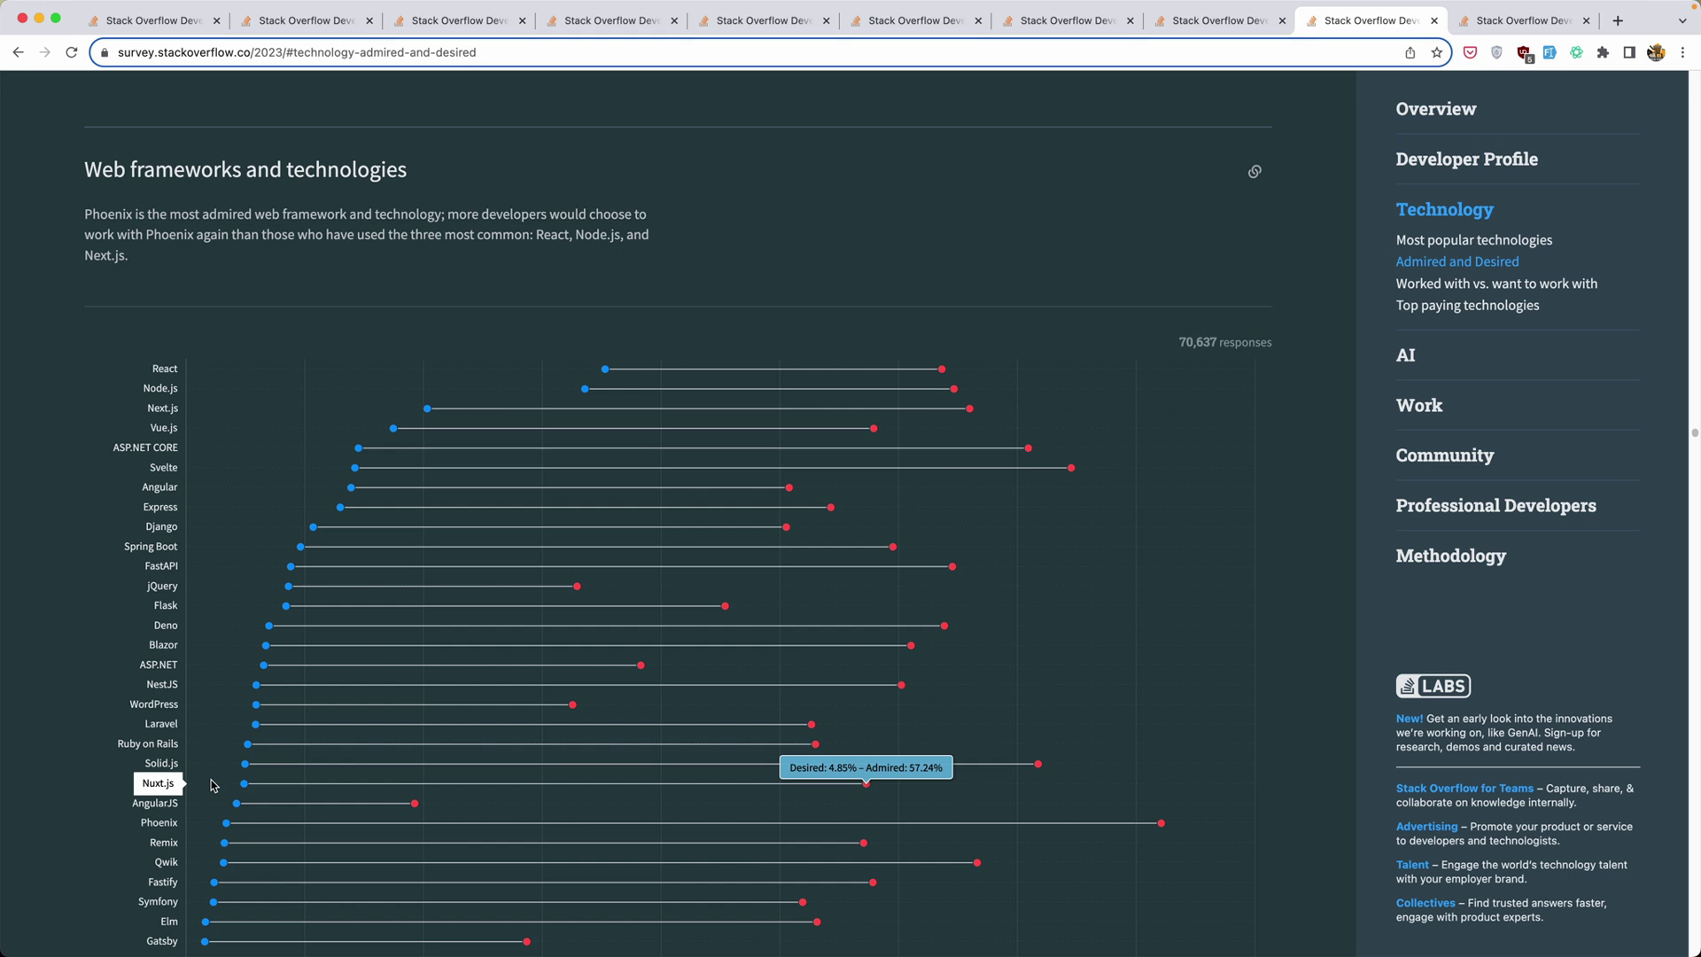
{"action": "scroll", "coordinate": [210, 785], "scroll_direction": "down", "scroll_amount": 15}
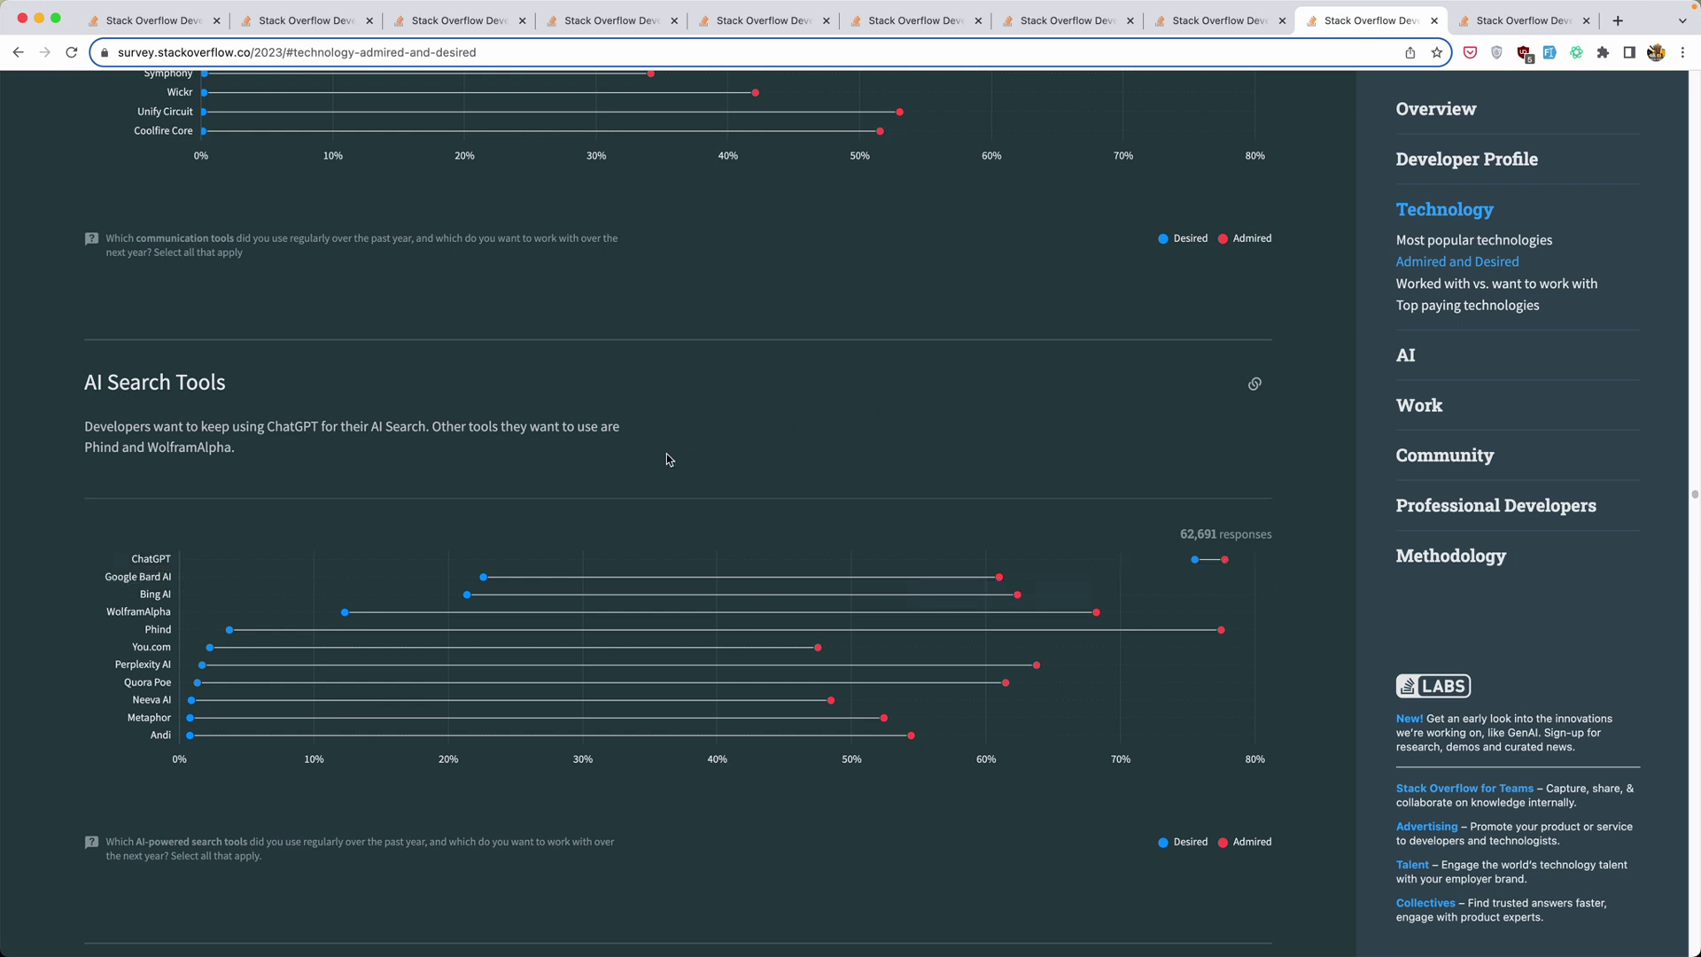
{"action": "mouse_move", "coordinate": [724, 628]}
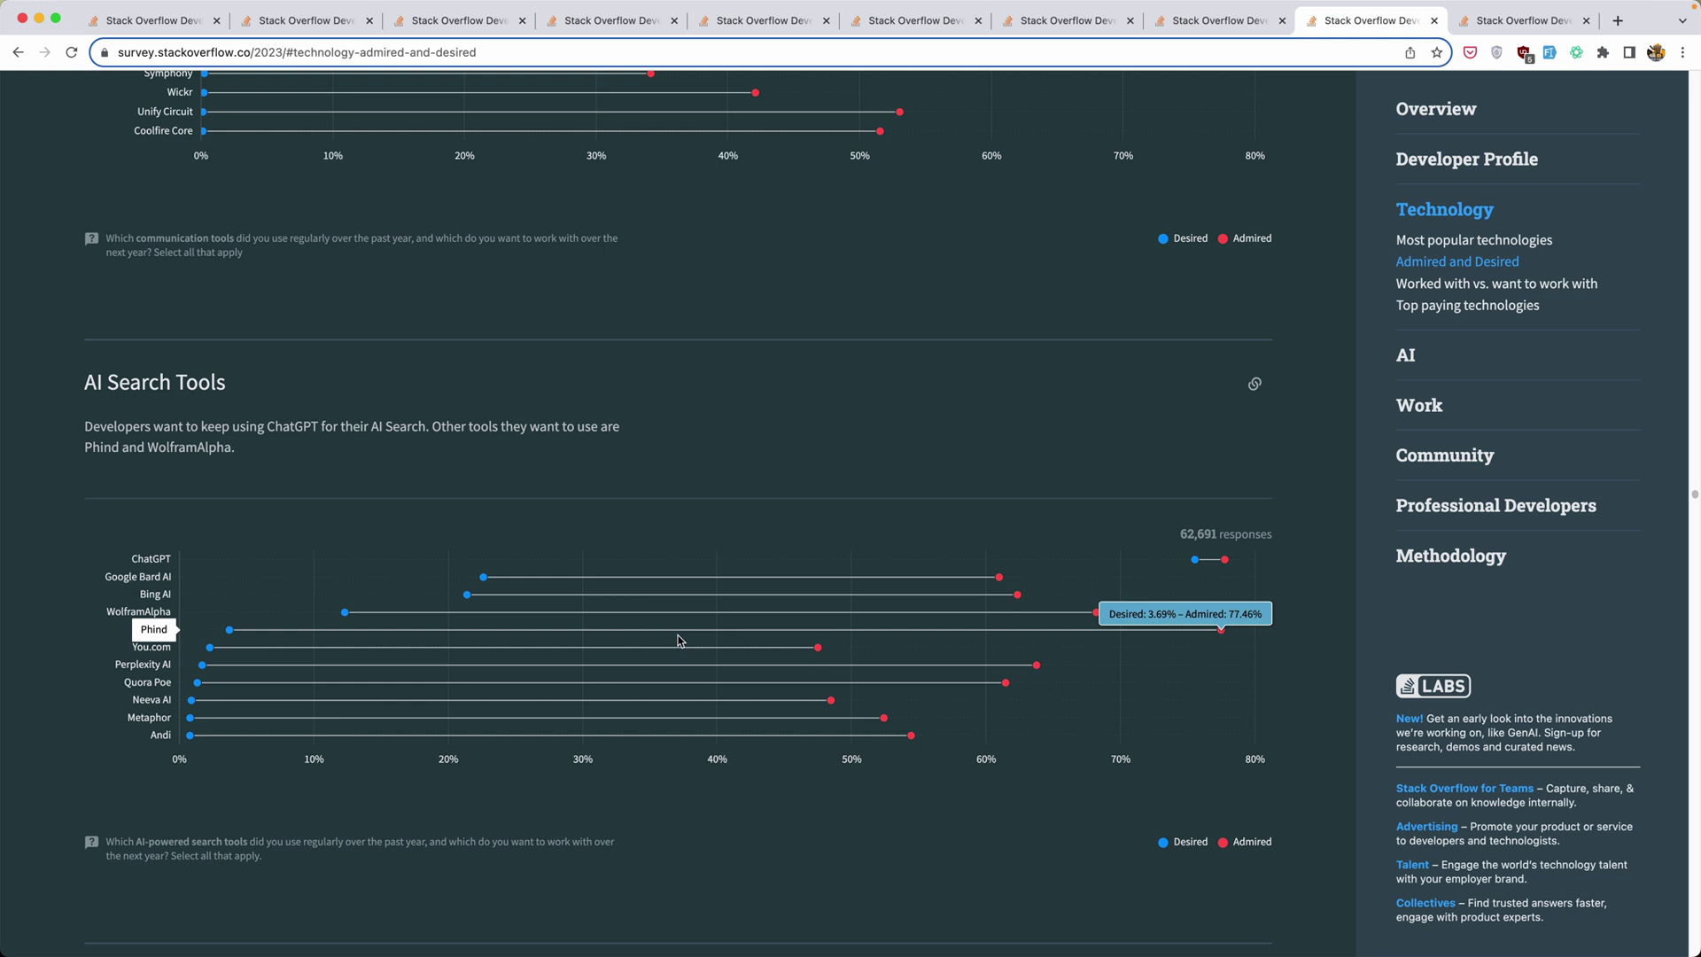
{"action": "scroll", "coordinate": [679, 640], "scroll_direction": "down", "scroll_amount": 10}
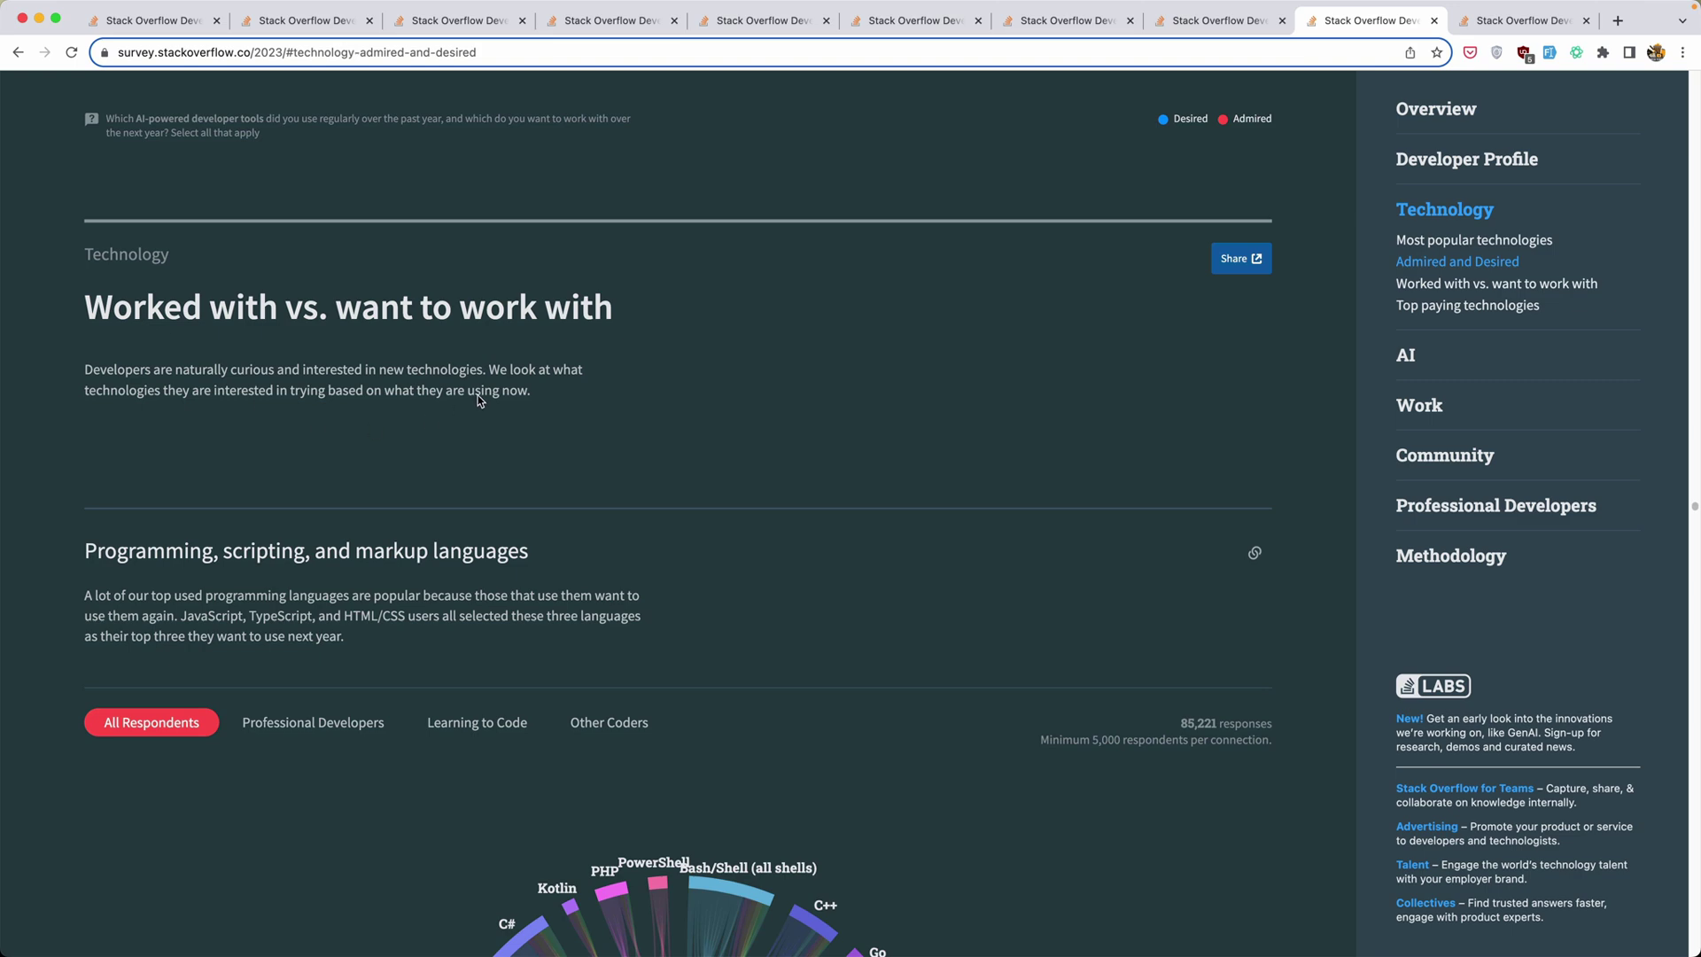
{"action": "scroll", "coordinate": [622, 444], "scroll_direction": "down", "scroll_amount": 1}
{"action": "scroll", "coordinate": [623, 445], "scroll_direction": "down", "scroll_amount": 2}
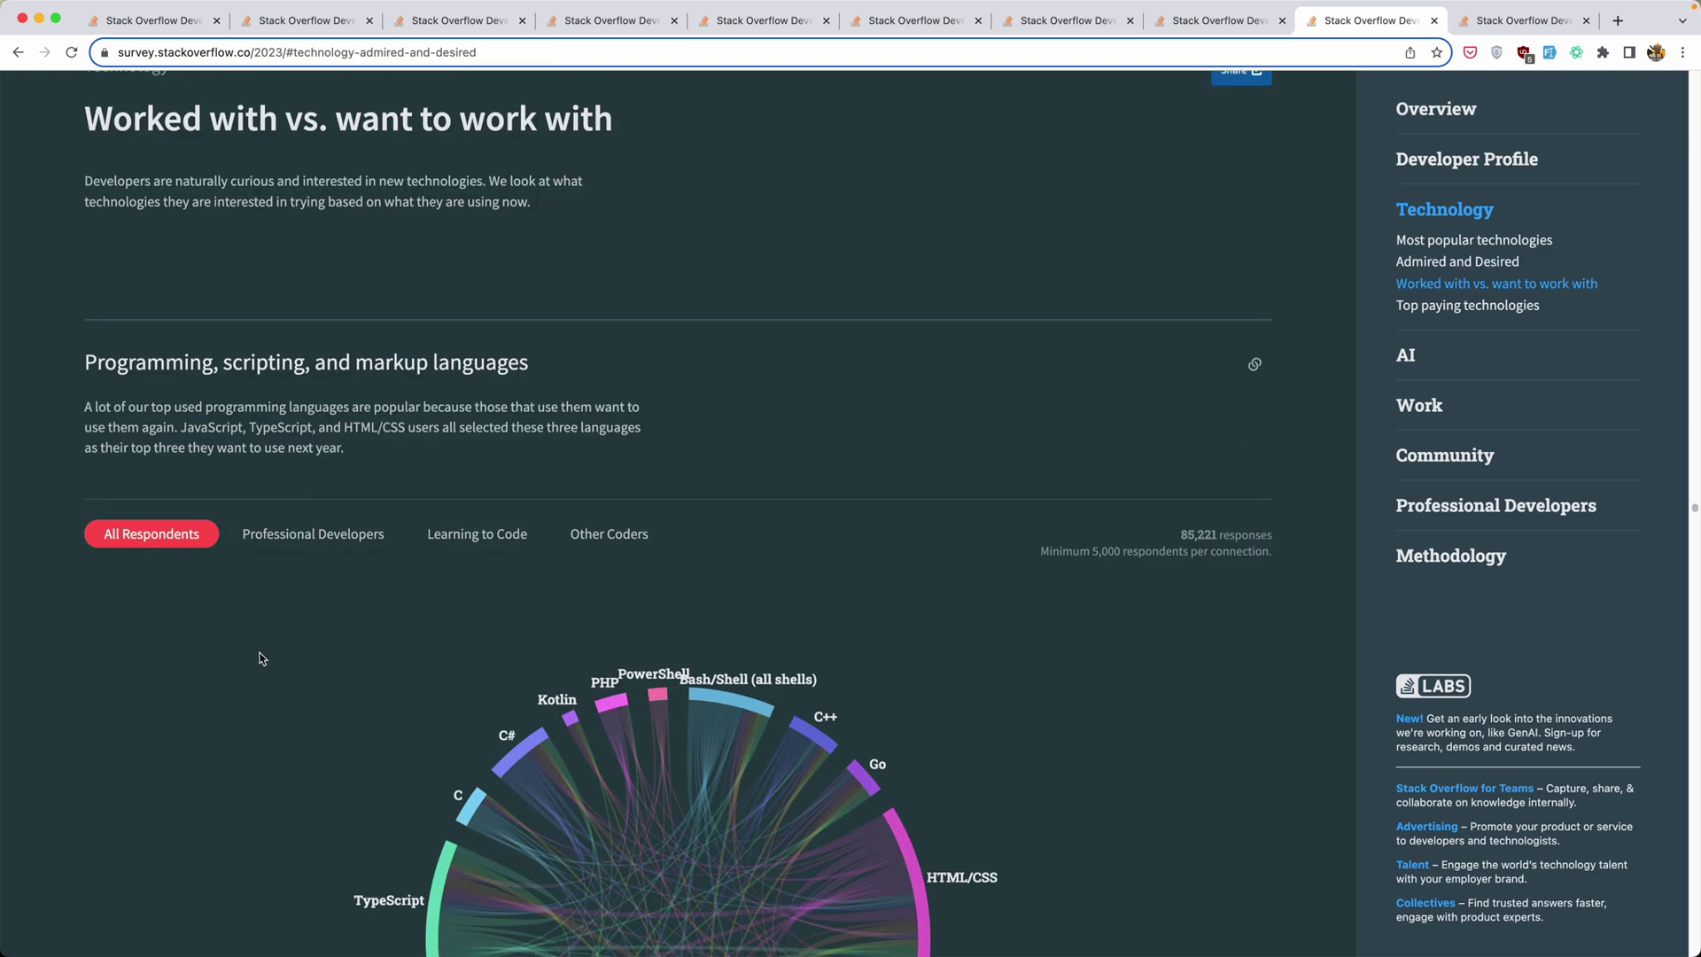
{"action": "scroll", "coordinate": [262, 654], "scroll_direction": "down", "scroll_amount": 2}
{"action": "scroll", "coordinate": [261, 656], "scroll_direction": "down", "scroll_amount": 3}
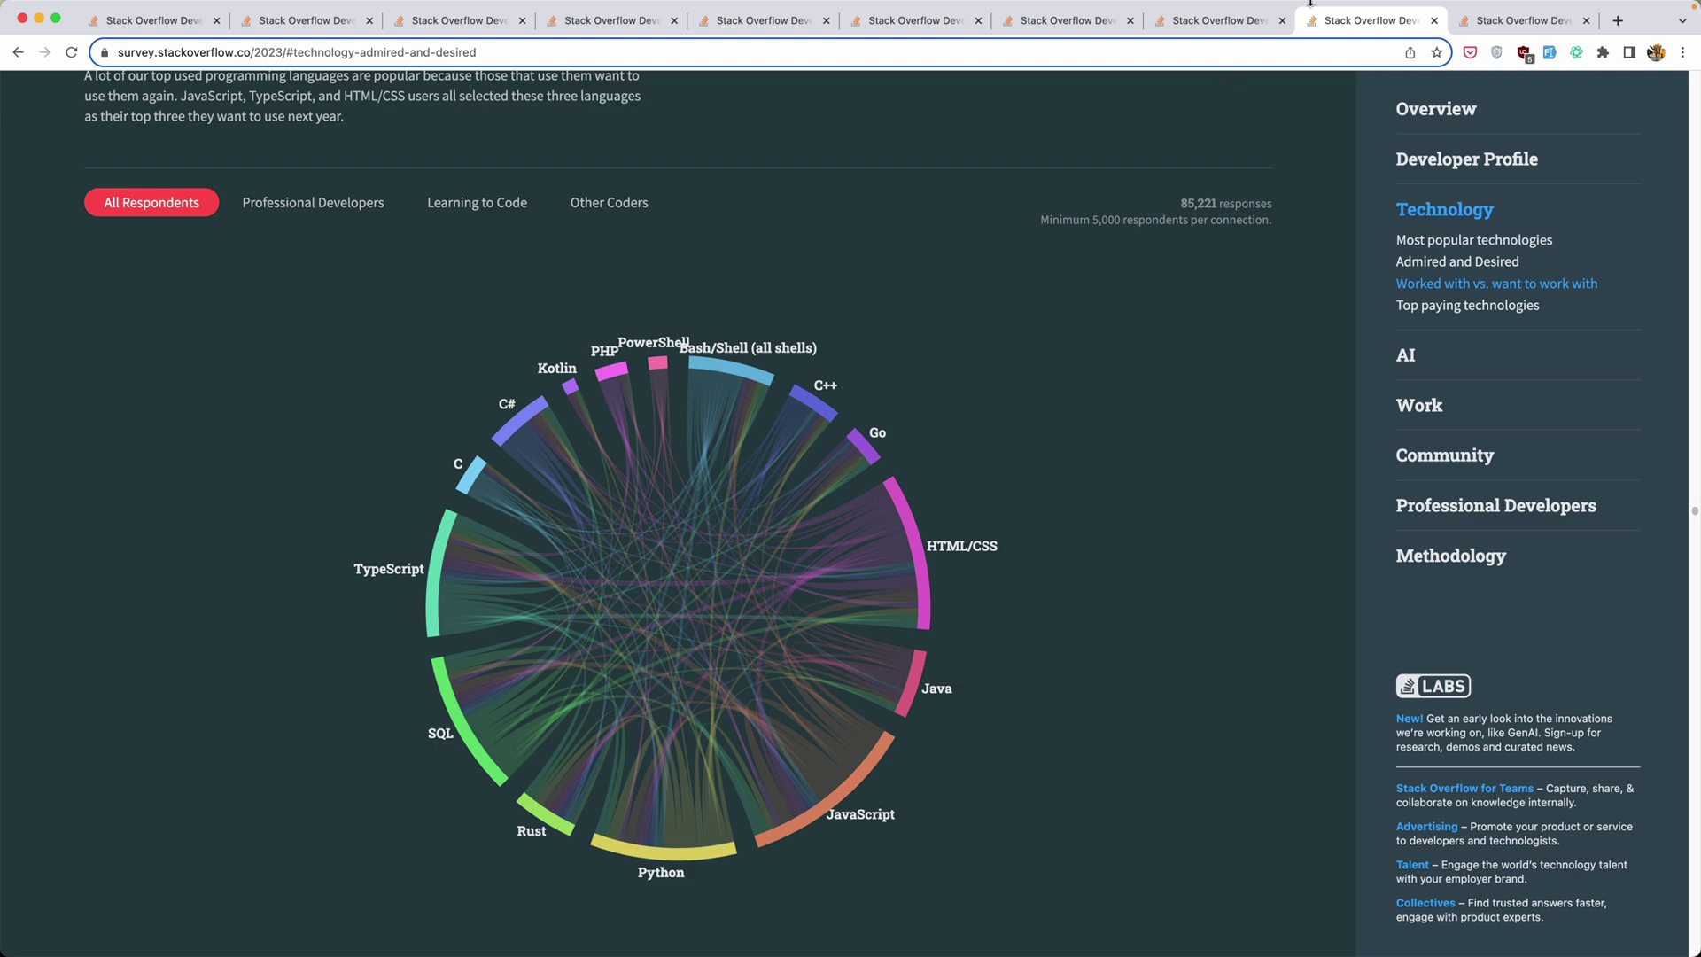
Step: Stop the ScreenFlow recording from the menu bar
{"action": "left_click", "coordinate": [1322, 10]}
{"action": "left_click", "coordinate": [1334, 54]}
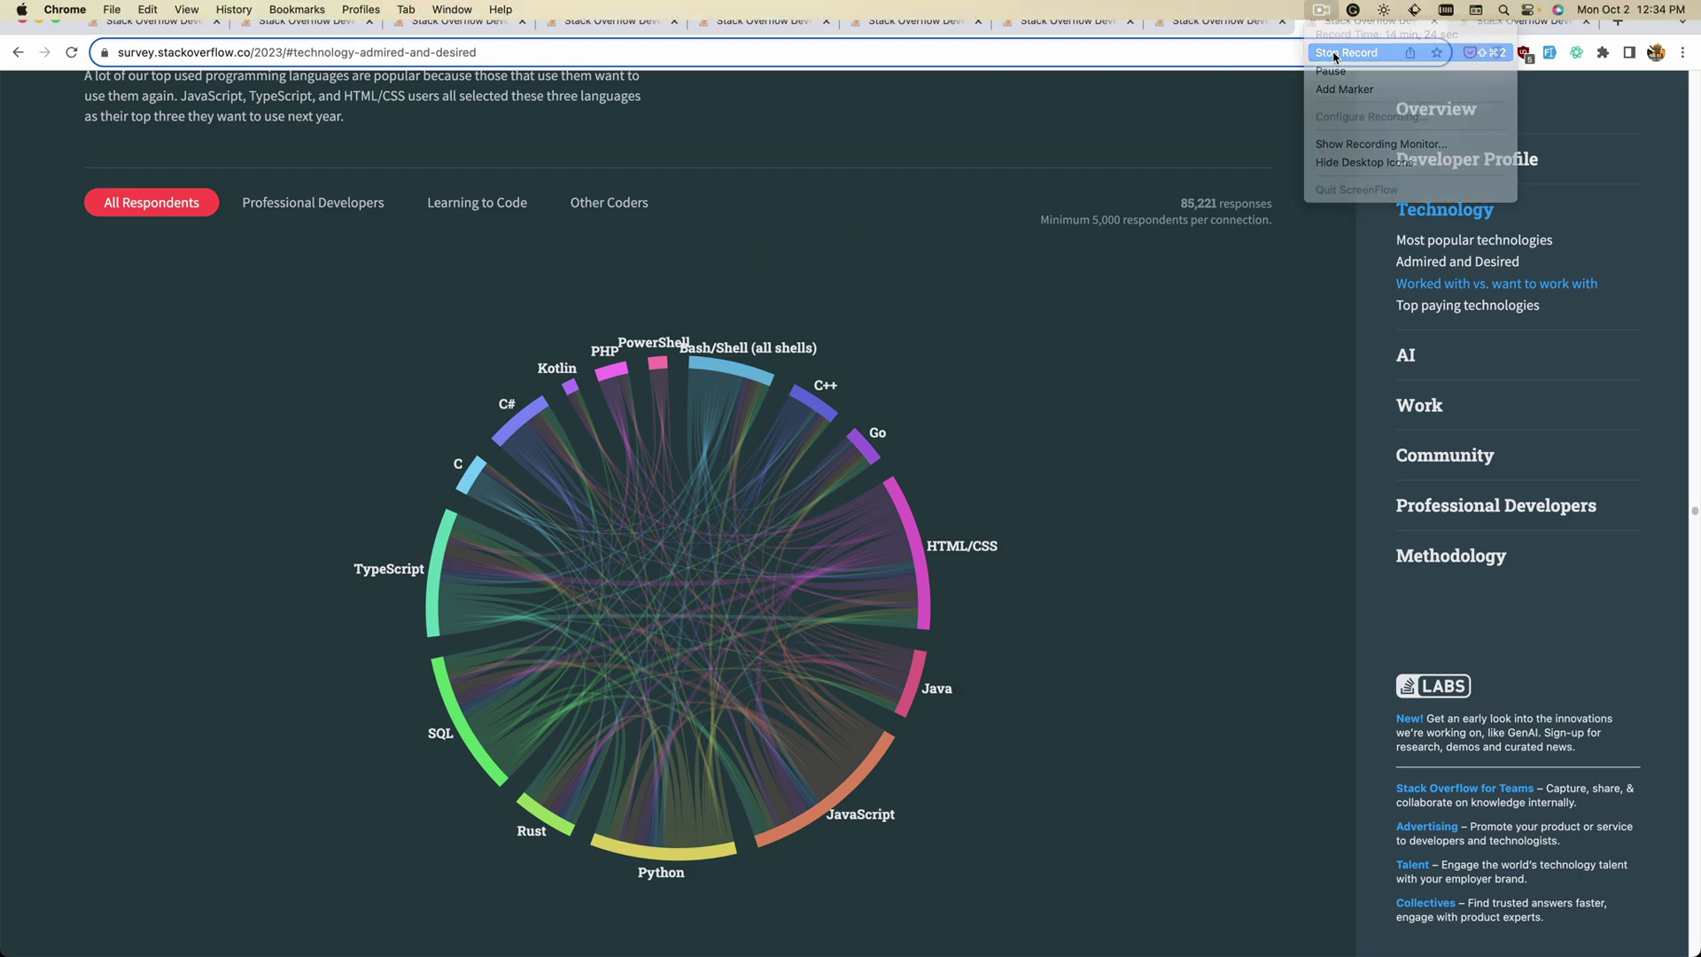